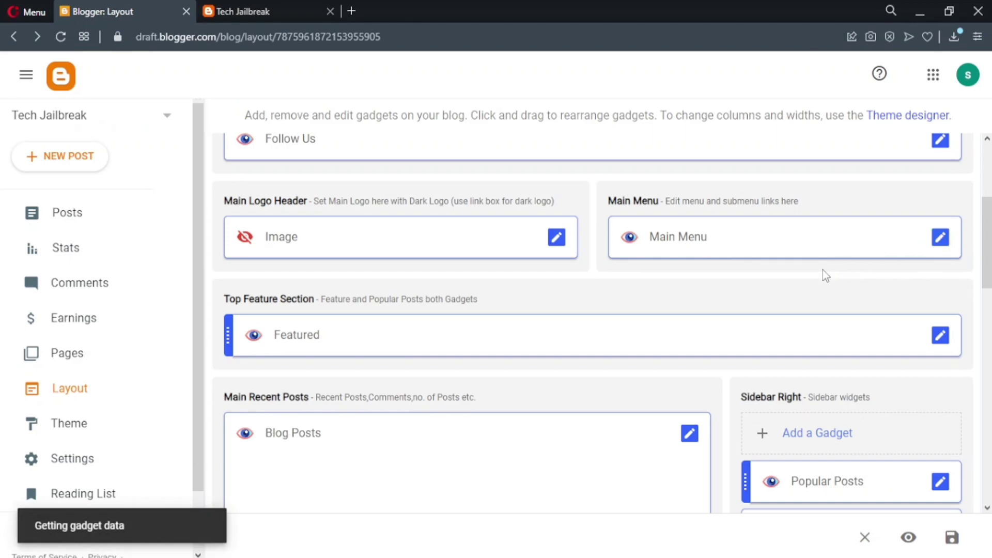
- Delete all existing links from the Main Menu gadget's link list
{"action": "scroll", "coordinate": [649, 290], "scroll_direction": "down", "scroll_amount": 3}
{"action": "scroll", "coordinate": [515, 301], "scroll_direction": "down", "scroll_amount": 2}
{"action": "scroll", "coordinate": [500, 284], "scroll_direction": "up", "scroll_amount": 2}
{"action": "scroll", "coordinate": [527, 284], "scroll_direction": "down", "scroll_amount": 3}
{"action": "scroll", "coordinate": [625, 264], "scroll_direction": "up", "scroll_amount": 2}
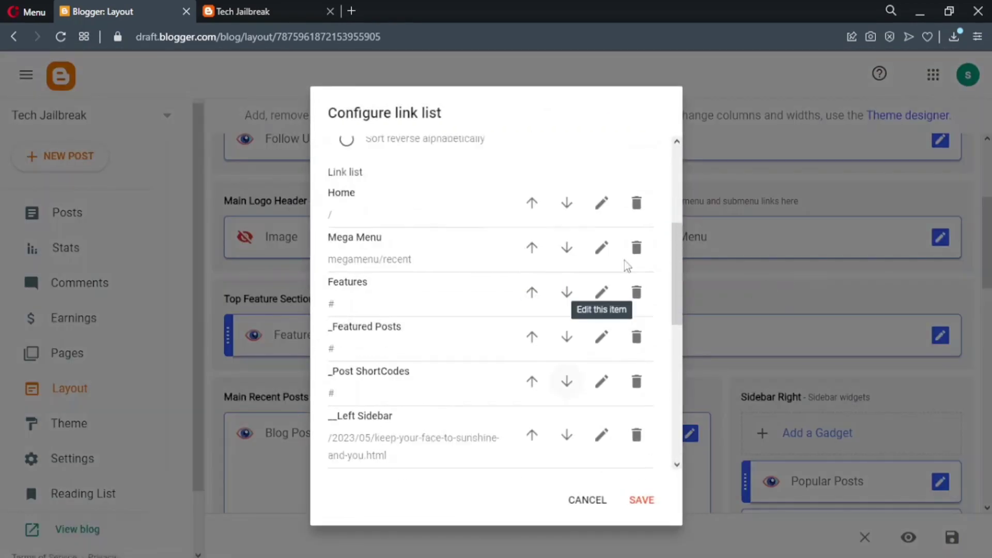
{"action": "scroll", "coordinate": [626, 265], "scroll_direction": "up", "scroll_amount": 2}
{"action": "left_click", "coordinate": [636, 304]}
{"action": "left_click", "coordinate": [637, 303]}
{"action": "left_click", "coordinate": [637, 303]}
{"action": "left_click", "coordinate": [636, 304]}
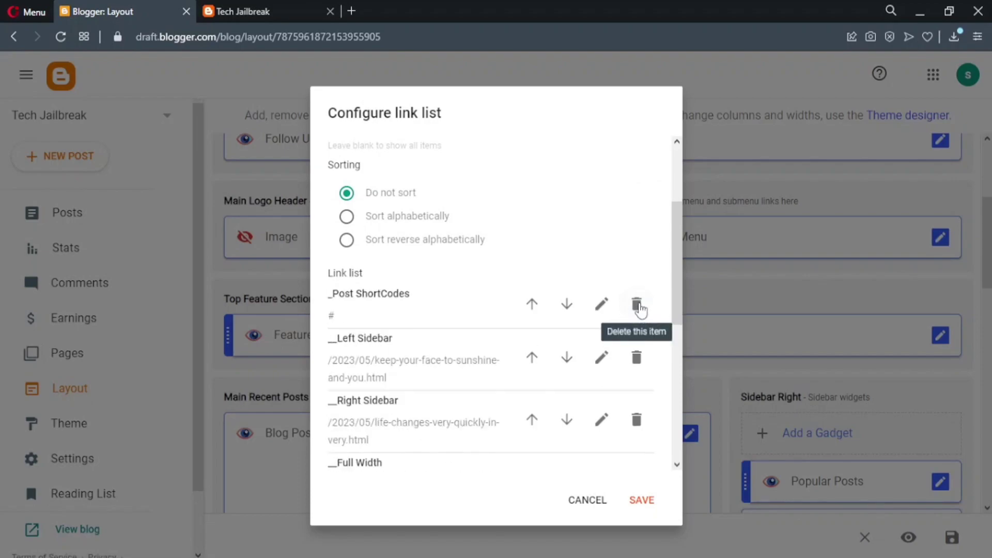
{"action": "left_click", "coordinate": [636, 304]}
{"action": "left_click", "coordinate": [637, 304]}
{"action": "left_click", "coordinate": [636, 304]}
{"action": "left_click", "coordinate": [636, 304]}
{"action": "left_click", "coordinate": [636, 304]}
{"action": "left_click", "coordinate": [636, 303]}
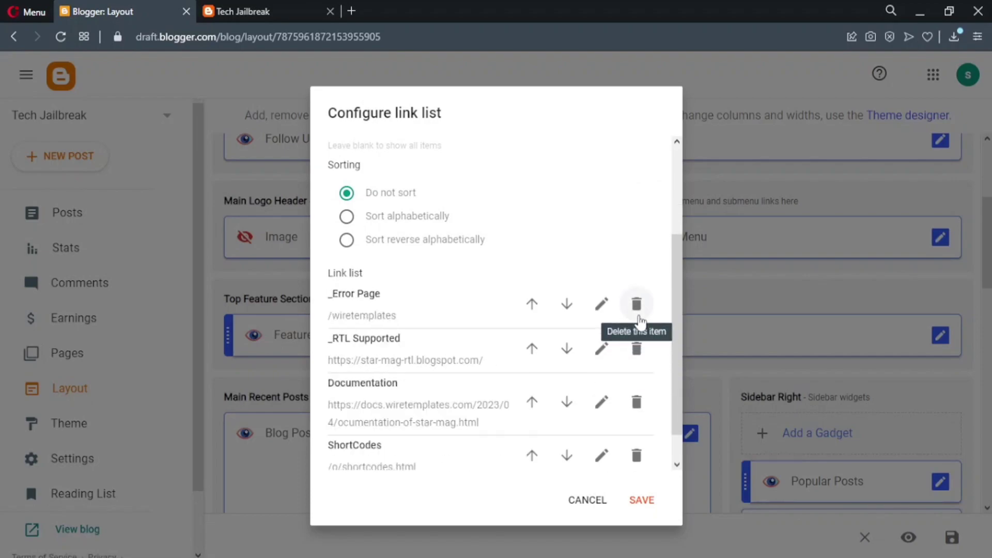
{"action": "left_click", "coordinate": [637, 304]}
{"action": "left_click", "coordinate": [637, 304]}
{"action": "left_click", "coordinate": [636, 361]}
{"action": "left_click", "coordinate": [635, 361]}
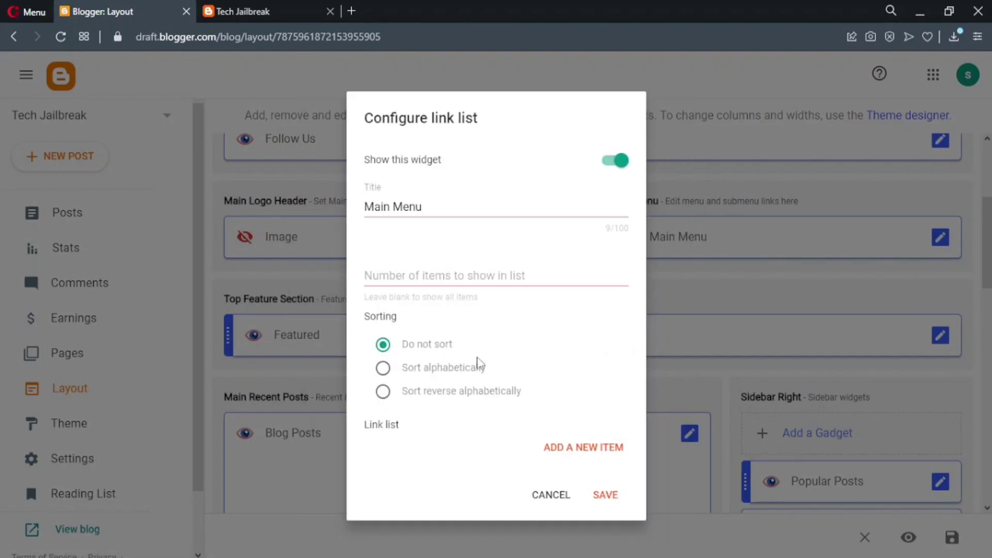
- Examine the header menu on the live blog, including the Features dropdown and its Post ShortCodes submenu
{"action": "left_click", "coordinate": [271, 6]}
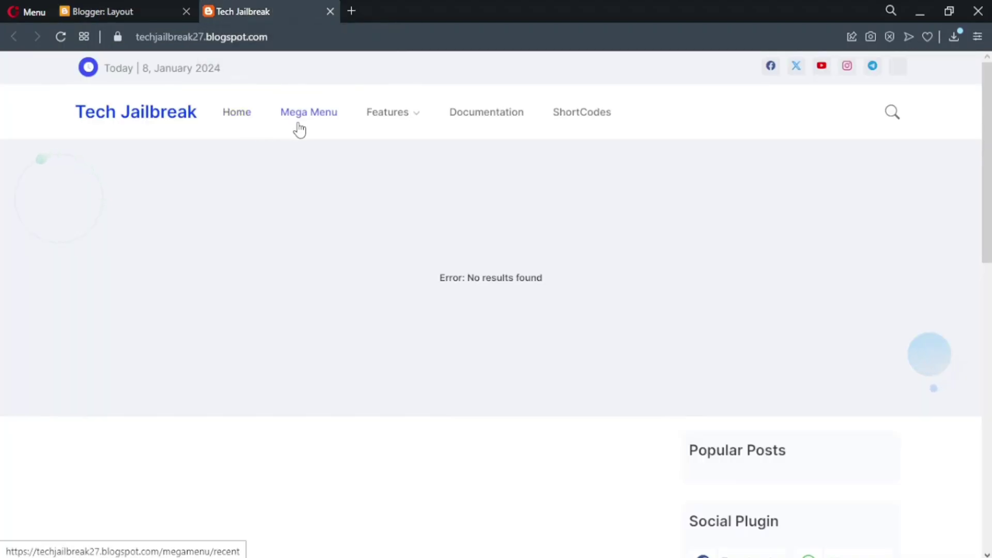
{"action": "mouse_move", "coordinate": [374, 120]}
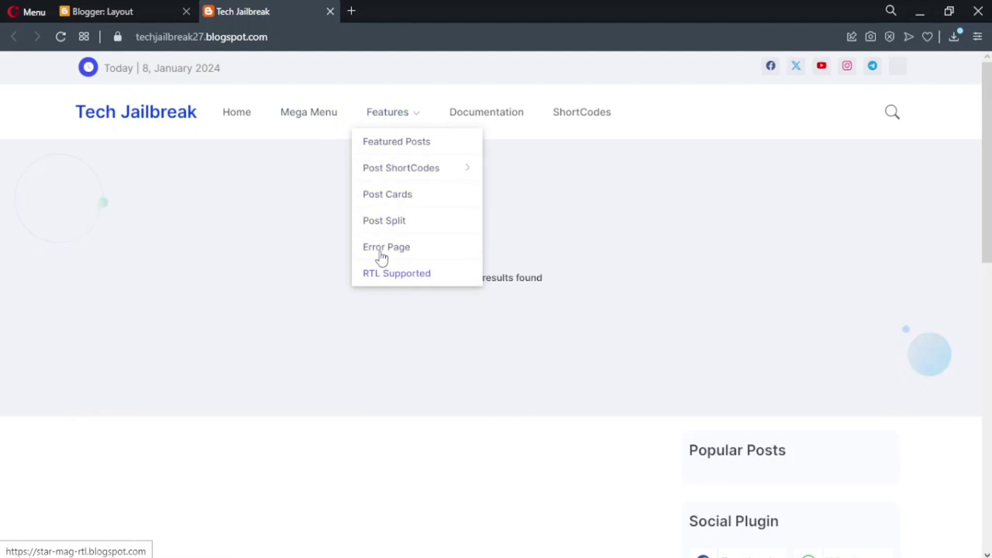
{"action": "mouse_move", "coordinate": [438, 176]}
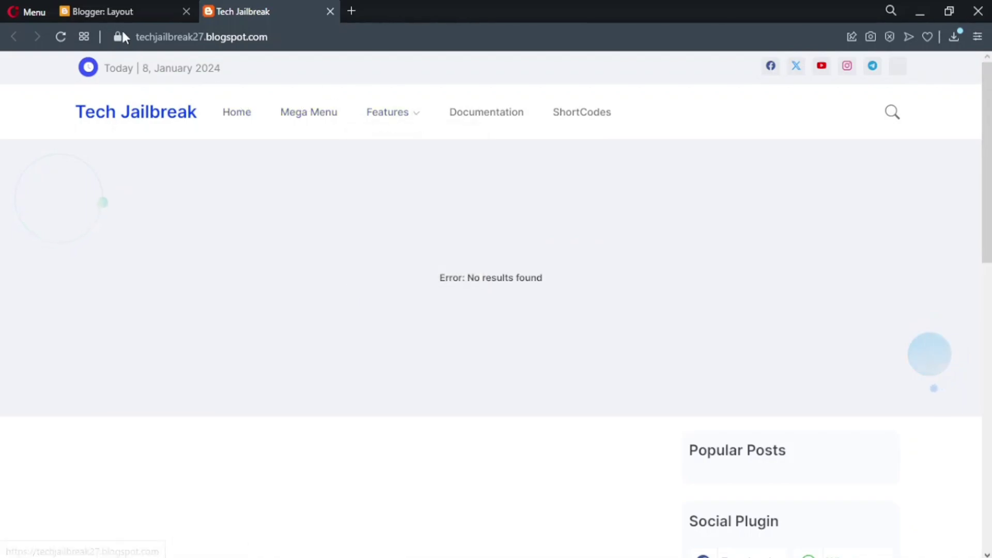
{"action": "left_click", "coordinate": [137, 8]}
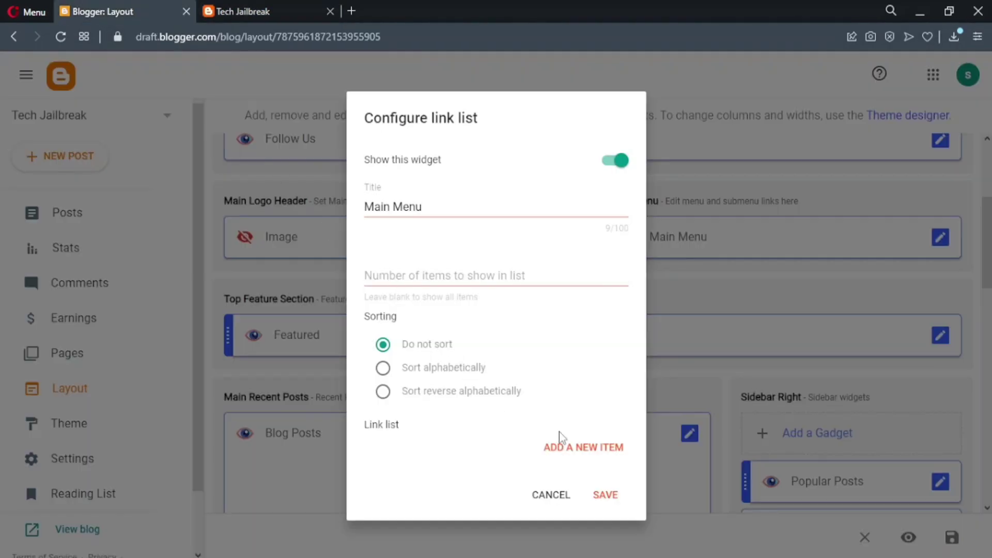
{"action": "left_click", "coordinate": [574, 447]}
{"action": "scroll", "coordinate": [448, 365], "scroll_direction": "down", "scroll_amount": 3}
{"action": "left_click", "coordinate": [403, 316]}
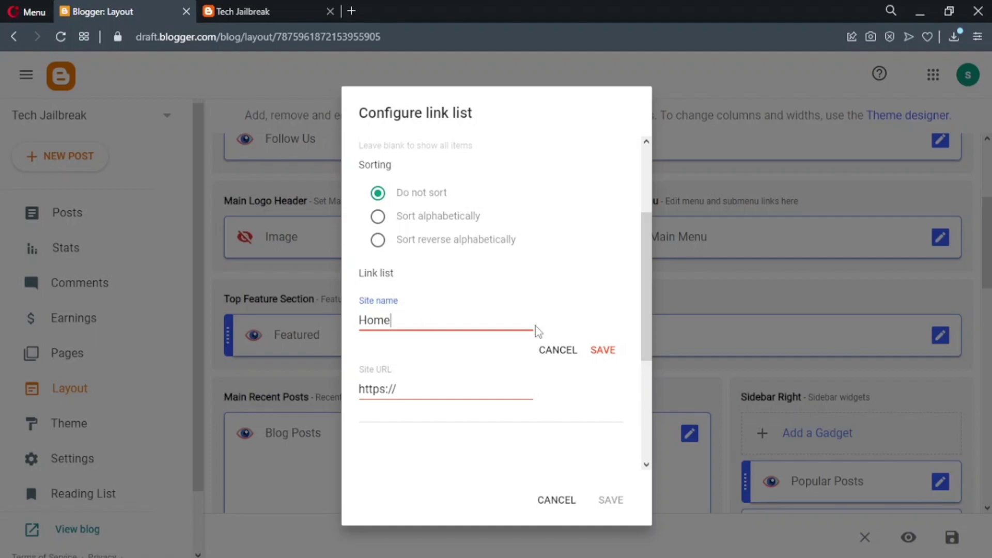
{"action": "left_click", "coordinate": [604, 349]}
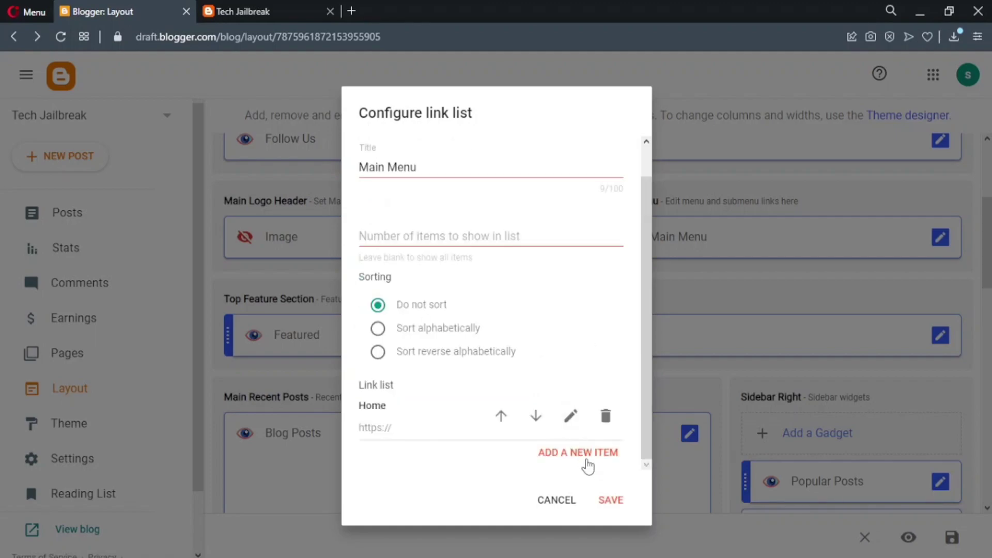
{"action": "left_click", "coordinate": [587, 459]}
{"action": "scroll", "coordinate": [419, 393], "scroll_direction": "down", "scroll_amount": 3}
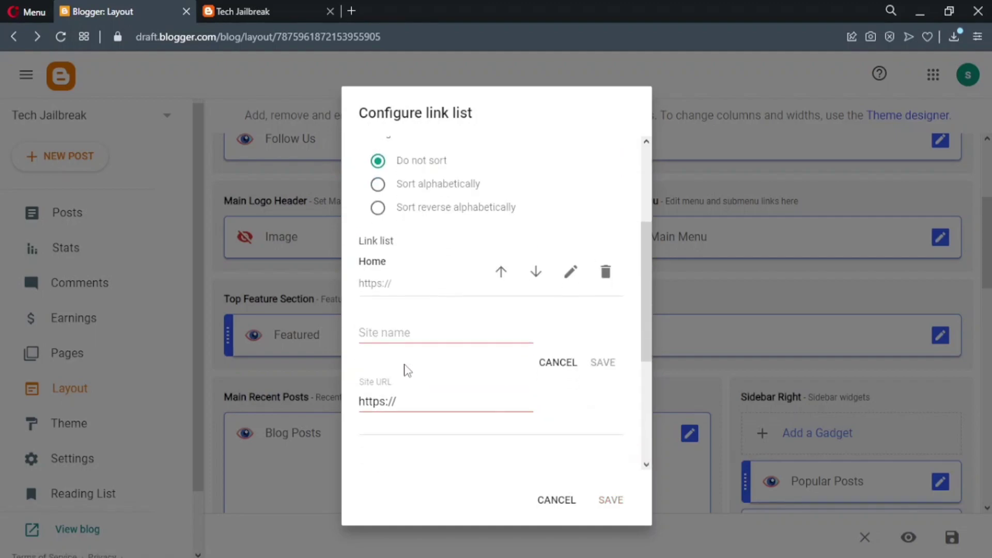
{"action": "left_click", "coordinate": [391, 328]}
{"action": "type", "text": "YouTube"}
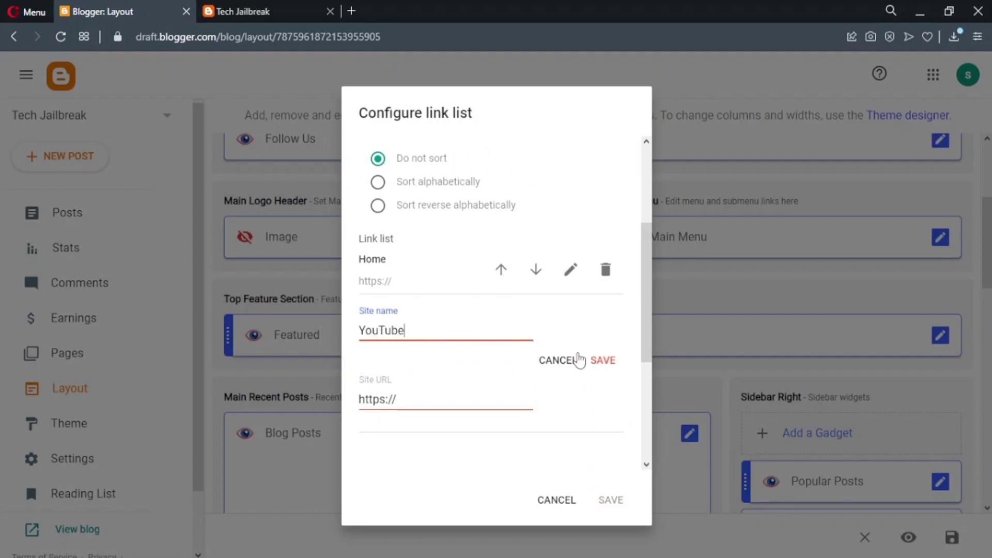
{"action": "left_click", "coordinate": [598, 360]}
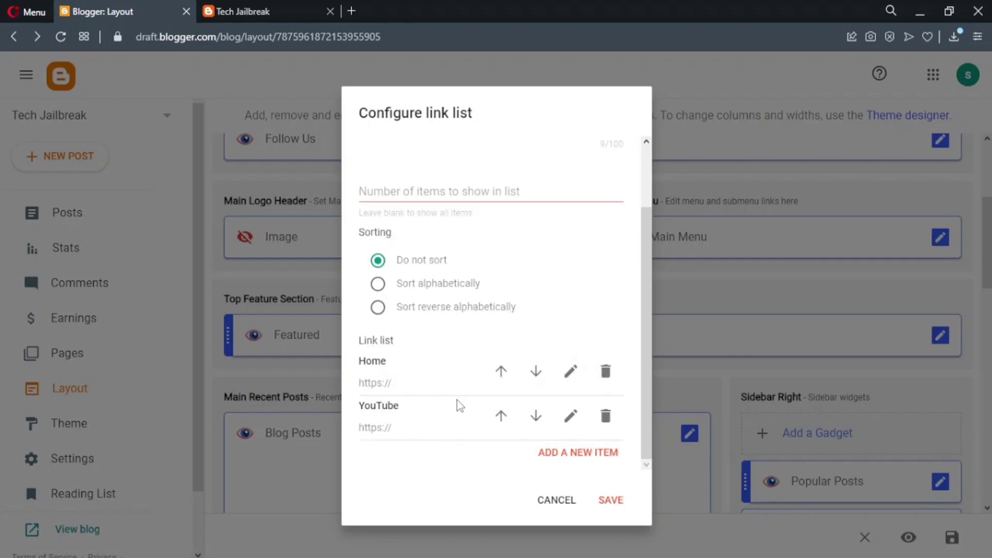
- Save the Main Menu link list and reload the live blog to check its header menu
{"action": "left_click", "coordinate": [243, 12]}
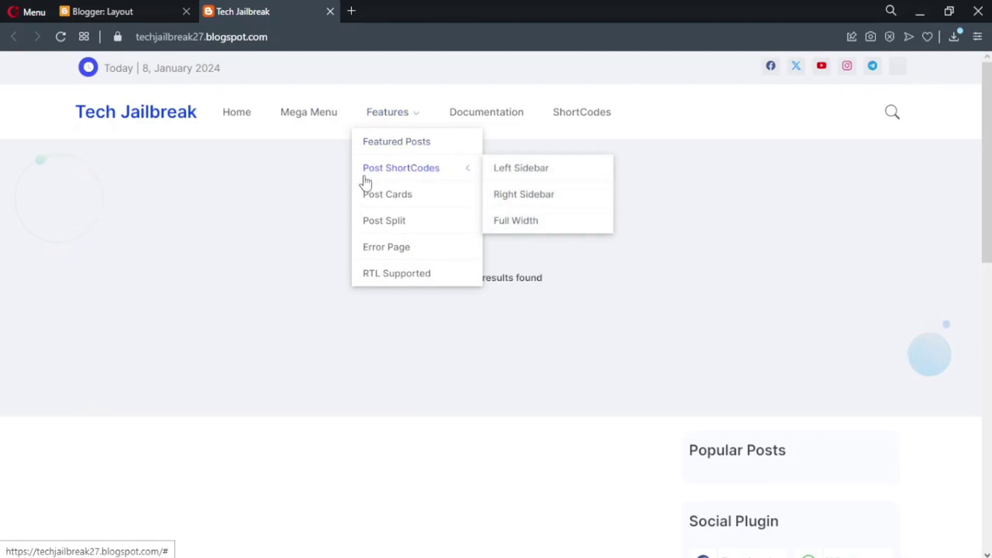
{"action": "left_click", "coordinate": [136, 9]}
{"action": "left_click", "coordinate": [602, 504]}
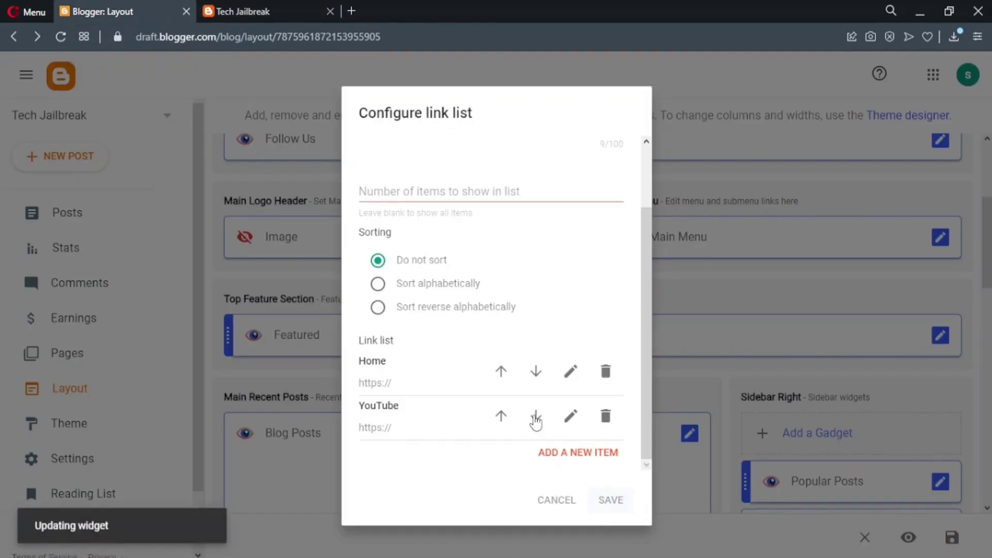
{"action": "left_click", "coordinate": [287, 11]}
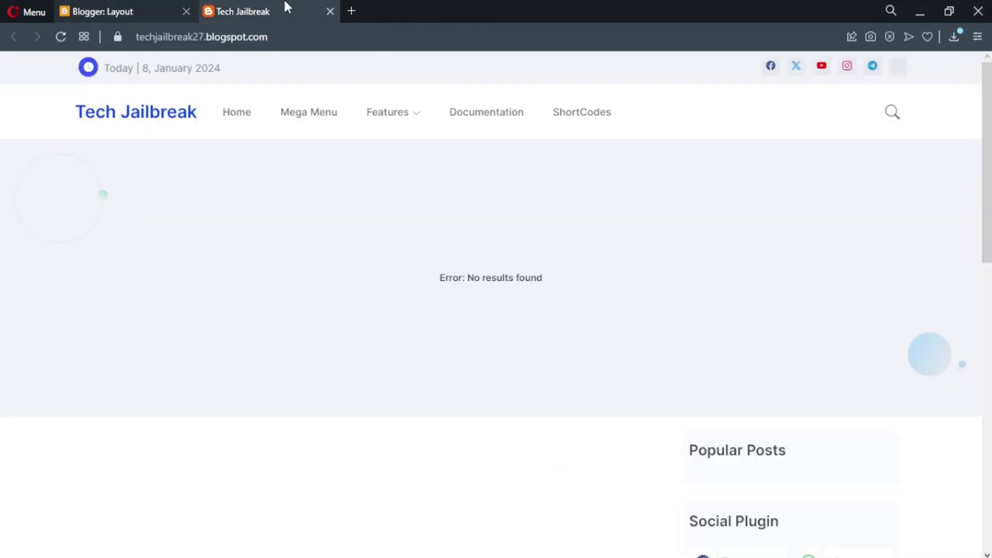
{"action": "left_click", "coordinate": [60, 37]}
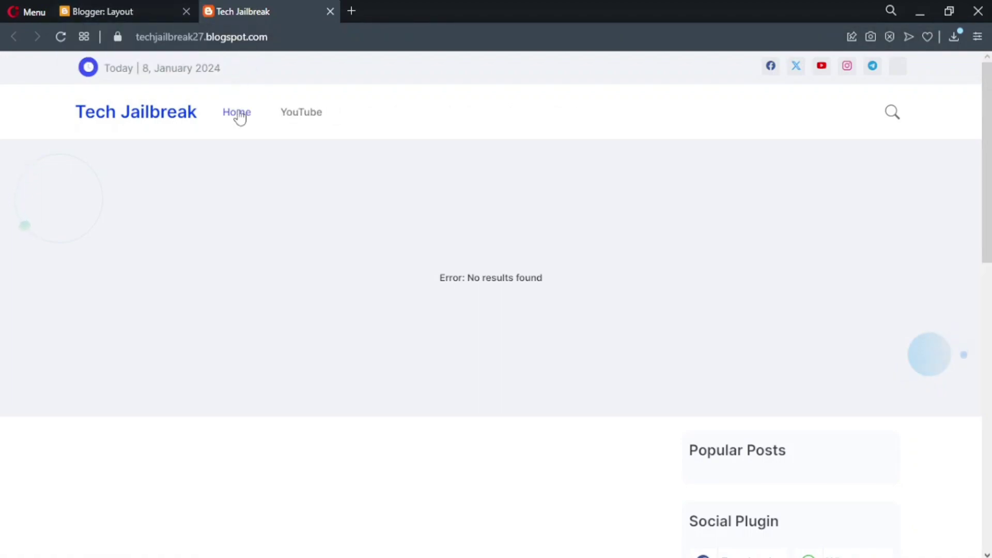
- Add a submenu item named _YouTube Updates to the Main Menu gadget's link list and save the gadget
{"action": "left_click", "coordinate": [123, 7]}
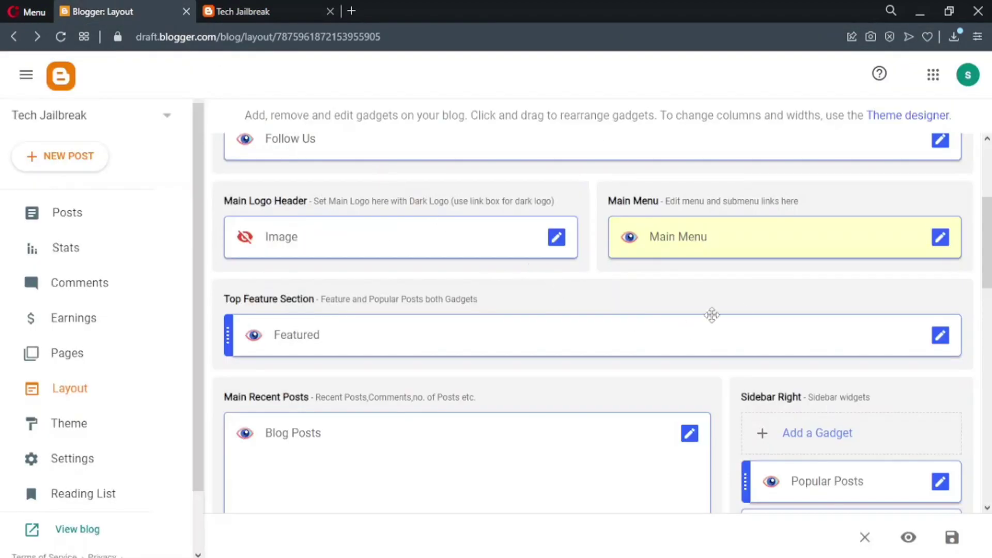
{"action": "left_click", "coordinate": [938, 242]}
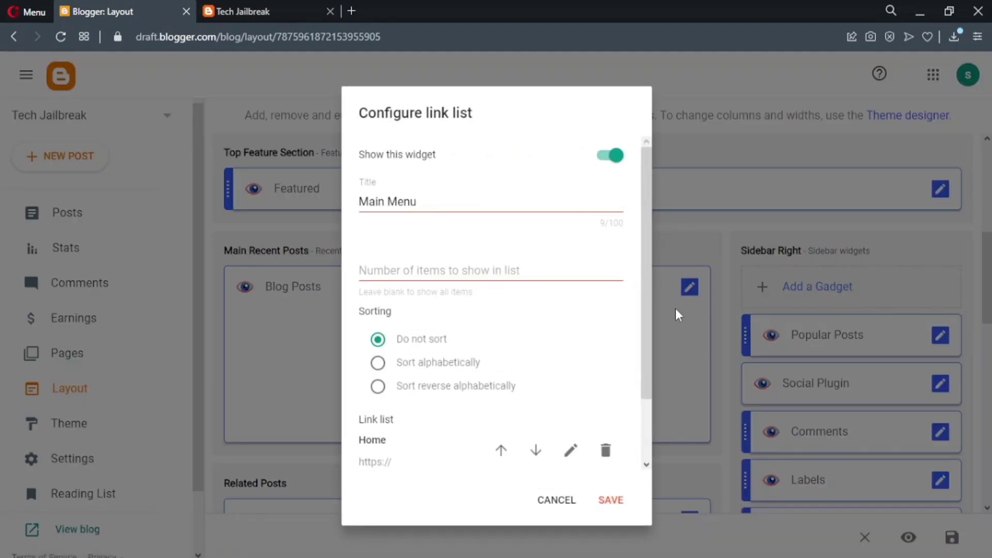
{"action": "scroll", "coordinate": [500, 380], "scroll_direction": "down", "scroll_amount": 1}
{"action": "left_click", "coordinate": [594, 454]}
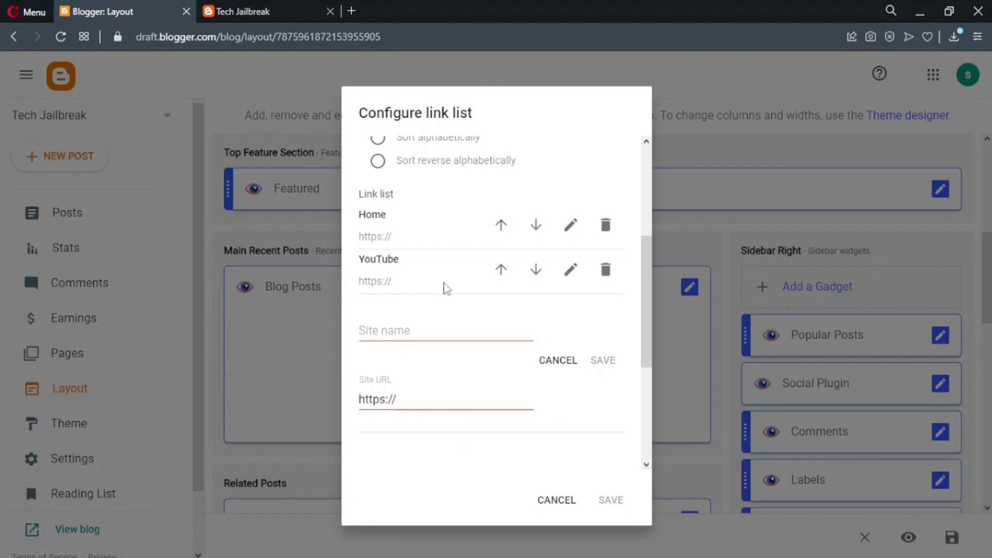
{"action": "left_click", "coordinate": [558, 360]}
{"action": "left_click", "coordinate": [569, 449]}
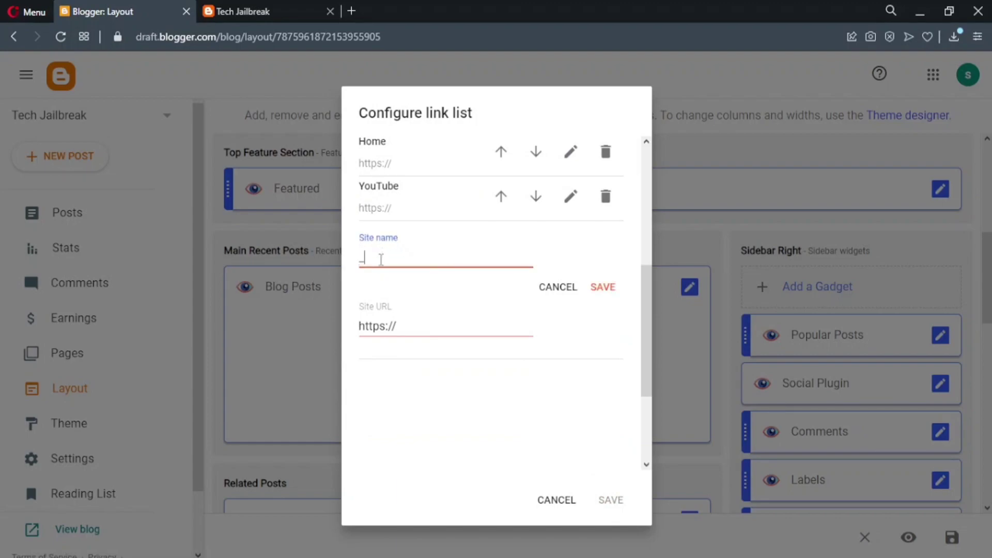
{"action": "type", "text": "_YouTube Updates"}
{"action": "left_click", "coordinate": [612, 281]}
{"action": "left_click", "coordinate": [608, 497]}
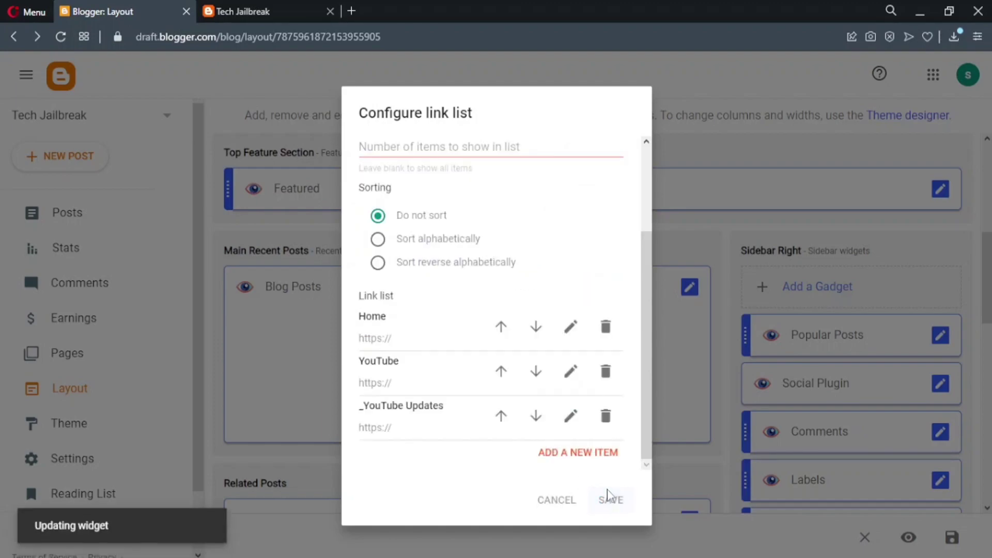
- Reload the live blog and expand the YouTube menu to check its submenu
{"action": "left_click", "coordinate": [284, 9]}
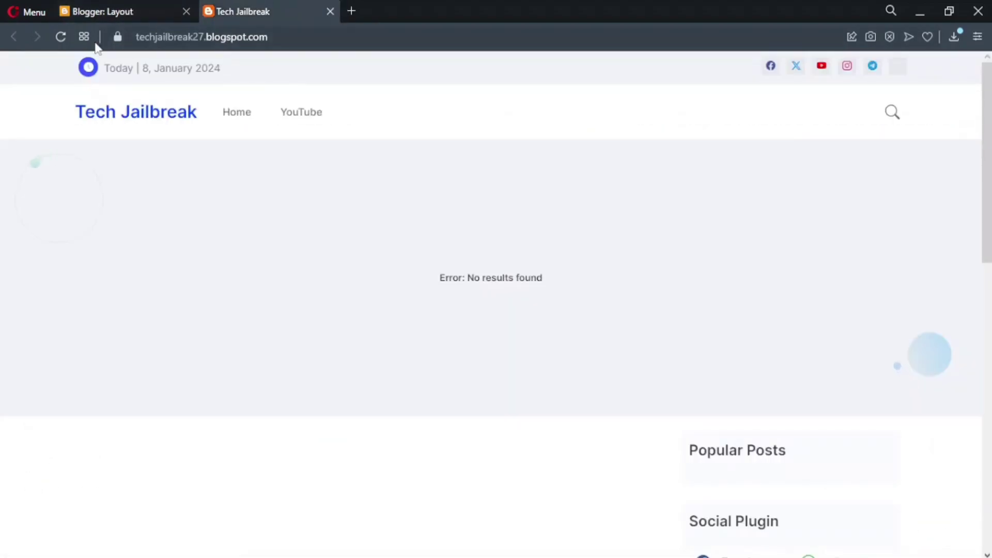
{"action": "left_click", "coordinate": [61, 36]}
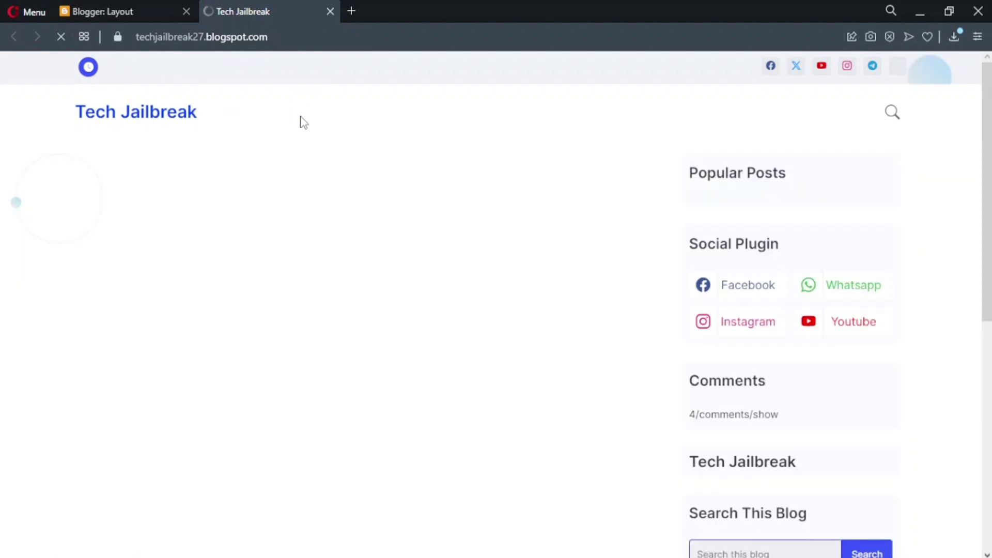
{"action": "mouse_move", "coordinate": [288, 110]}
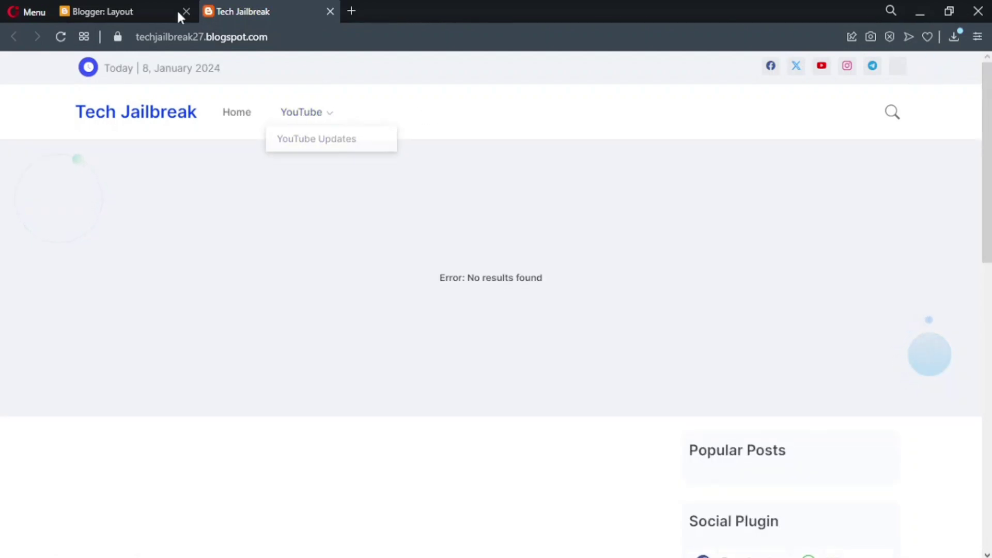
- Add submenu items named _YouTube Videos and _YouTube Tricks to the Main Menu gadget's link list and save it
{"action": "left_click", "coordinate": [155, 9]}
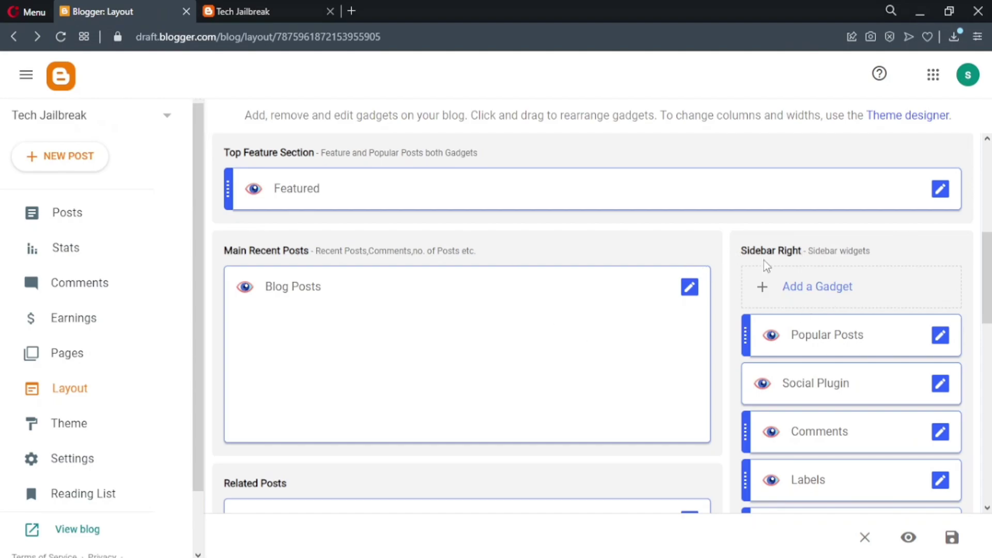
{"action": "scroll", "coordinate": [764, 260], "scroll_direction": "up", "scroll_amount": 3}
{"action": "left_click", "coordinate": [940, 238]}
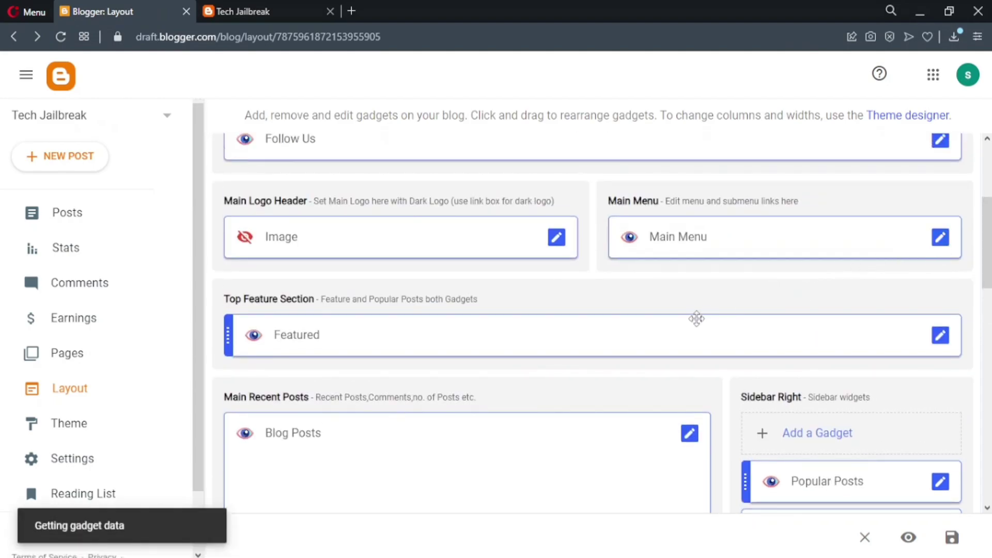
{"action": "scroll", "coordinate": [634, 338], "scroll_direction": "down", "scroll_amount": 5}
{"action": "scroll", "coordinate": [541, 405], "scroll_direction": "up", "scroll_amount": 2}
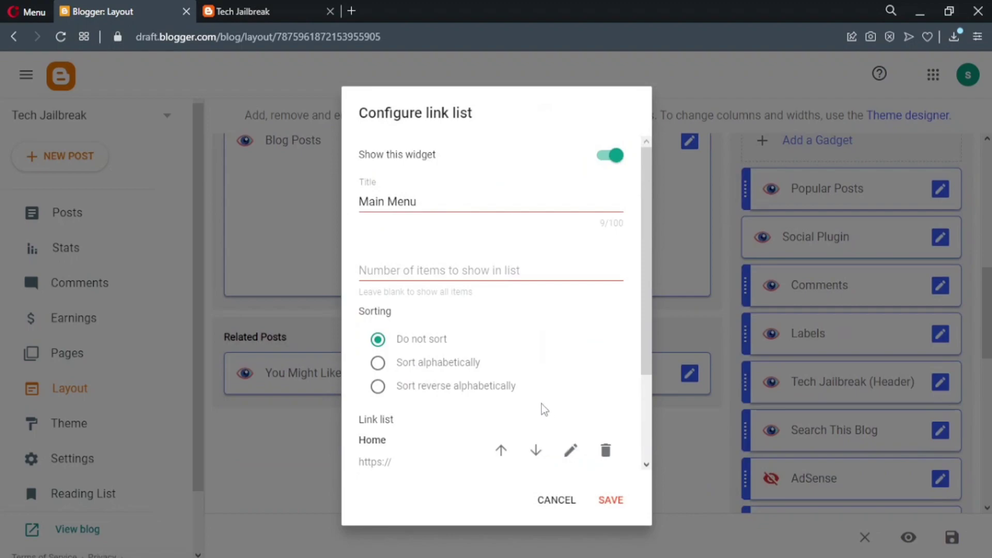
{"action": "scroll", "coordinate": [371, 397], "scroll_direction": "down", "scroll_amount": 3}
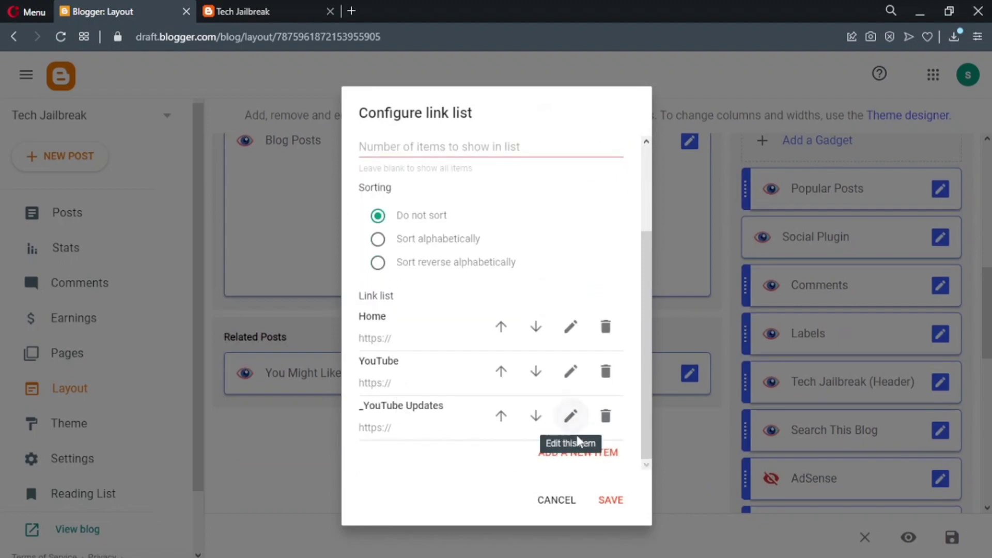
{"action": "left_click", "coordinate": [587, 453]}
{"action": "left_click", "coordinate": [440, 263]}
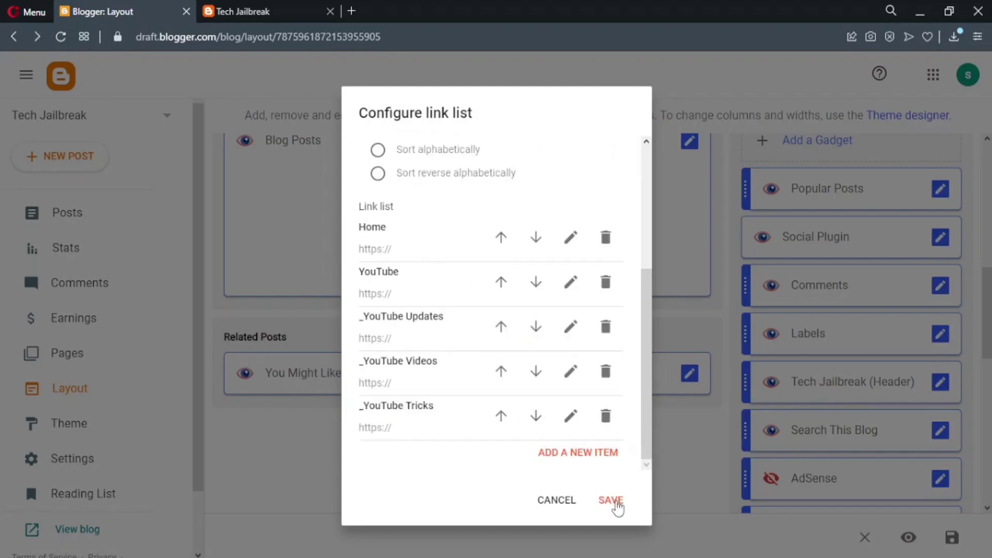
{"action": "left_click", "coordinate": [610, 500]}
- Check the YouTube dropdown's submenu items on the live blog
{"action": "left_click", "coordinate": [243, 12]}
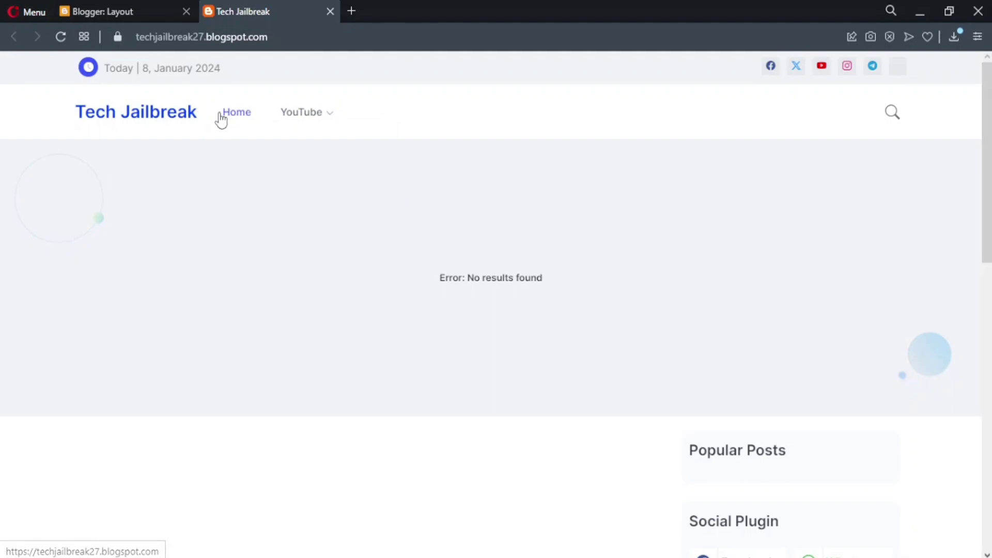
{"action": "mouse_move", "coordinate": [327, 126]}
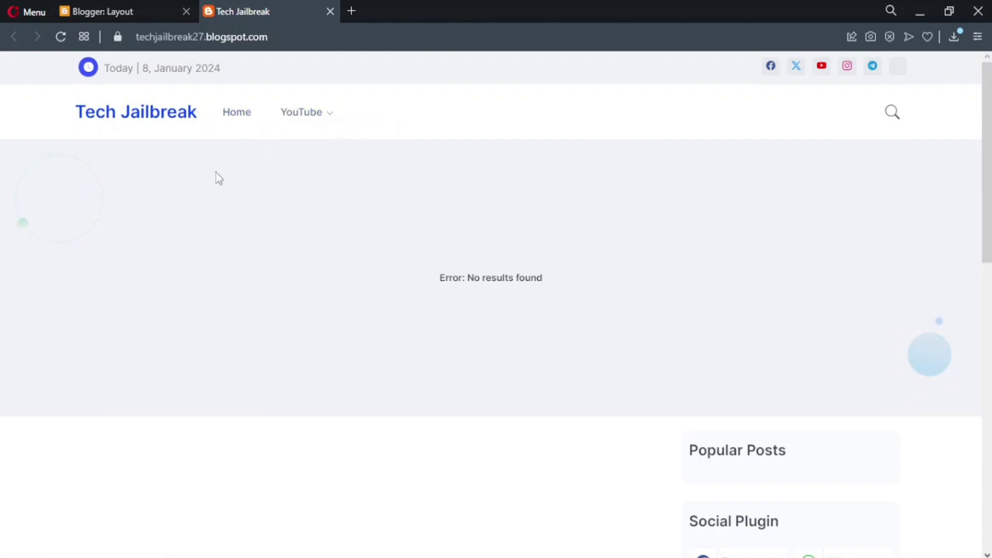
- Reopen the Main Menu link list and examine the YouTube item and the underscore prefix of _YouTube Updates
{"action": "left_click", "coordinate": [135, 9]}
{"action": "scroll", "coordinate": [447, 268], "scroll_direction": "down", "scroll_amount": 5}
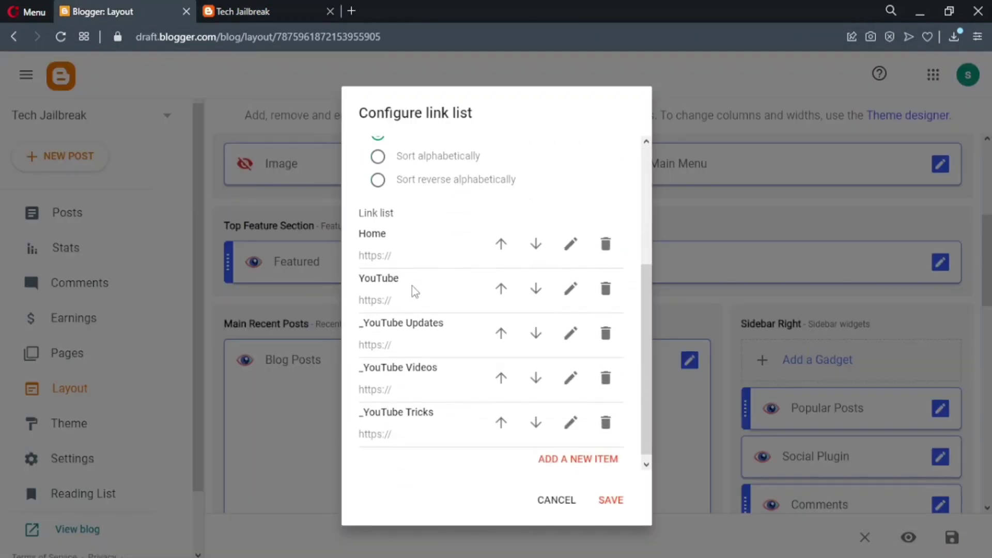
{"action": "left_click_drag", "start_coordinate": [413, 277], "coordinate": [359, 275]}
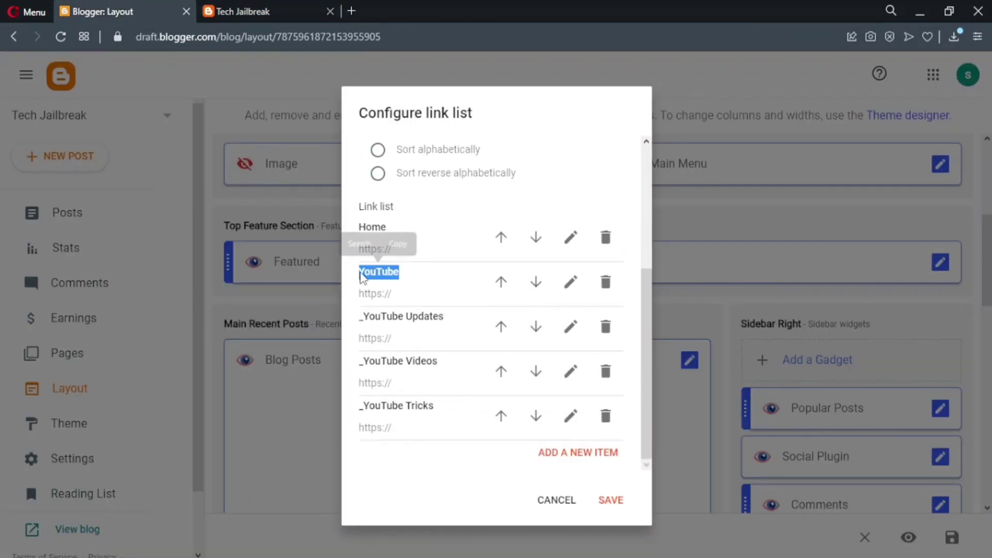
{"action": "left_click_drag", "start_coordinate": [468, 322], "coordinate": [423, 319]}
{"action": "left_click", "coordinate": [456, 323]}
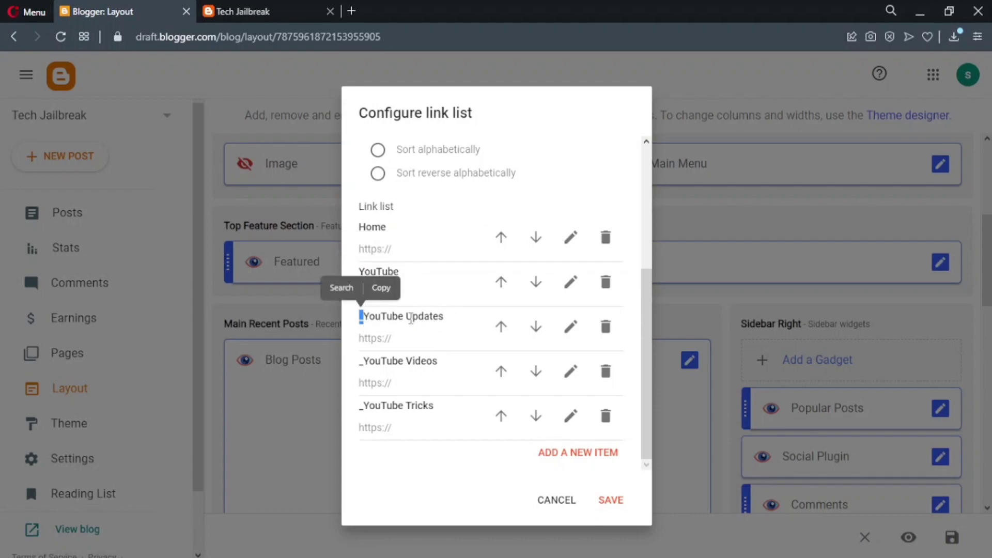
- Move the YouTube item above Home in the Main Menu link list and save it
{"action": "left_click_drag", "start_coordinate": [448, 317], "coordinate": [363, 318]}
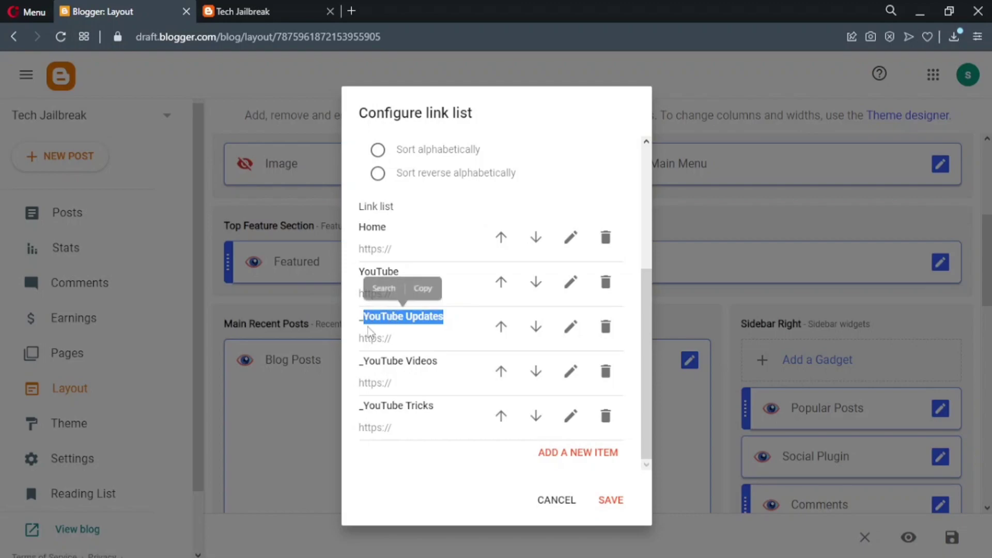
{"action": "left_click", "coordinate": [360, 365]}
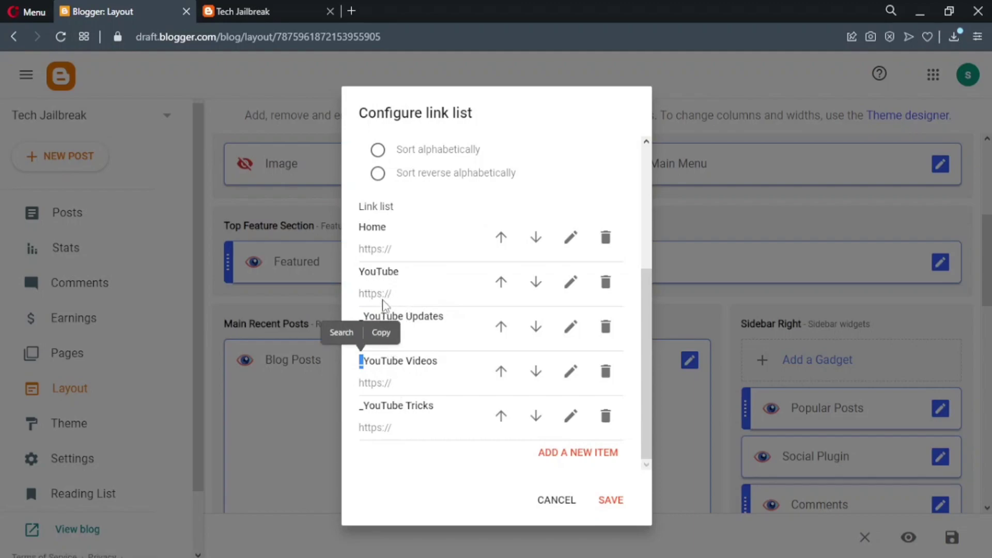
{"action": "left_click", "coordinate": [500, 280]}
{"action": "scroll", "coordinate": [489, 296], "scroll_direction": "down", "scroll_amount": 2}
{"action": "scroll", "coordinate": [488, 295], "scroll_direction": "down", "scroll_amount": 1}
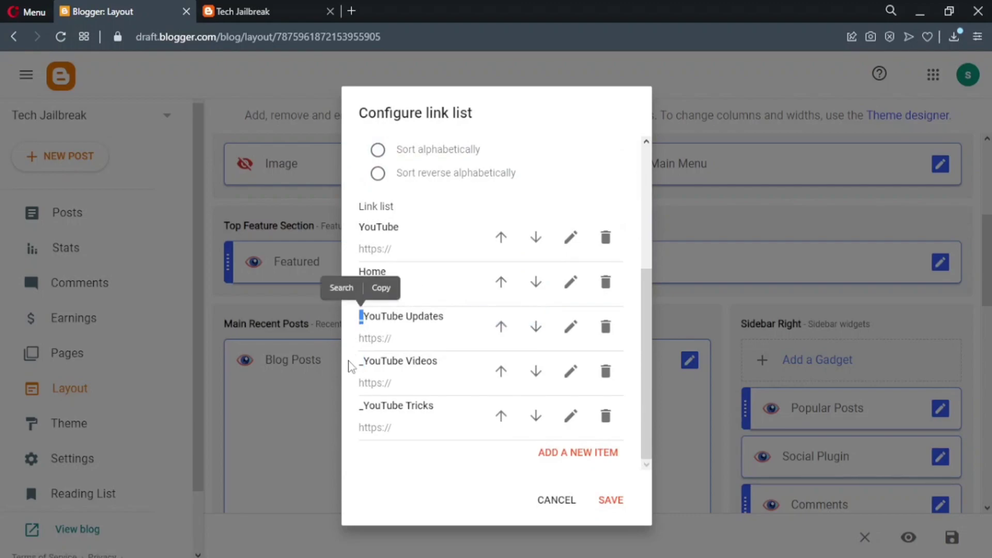
{"action": "left_click_drag", "start_coordinate": [356, 361], "coordinate": [365, 361]}
{"action": "left_click_drag", "start_coordinate": [354, 410], "coordinate": [370, 418]}
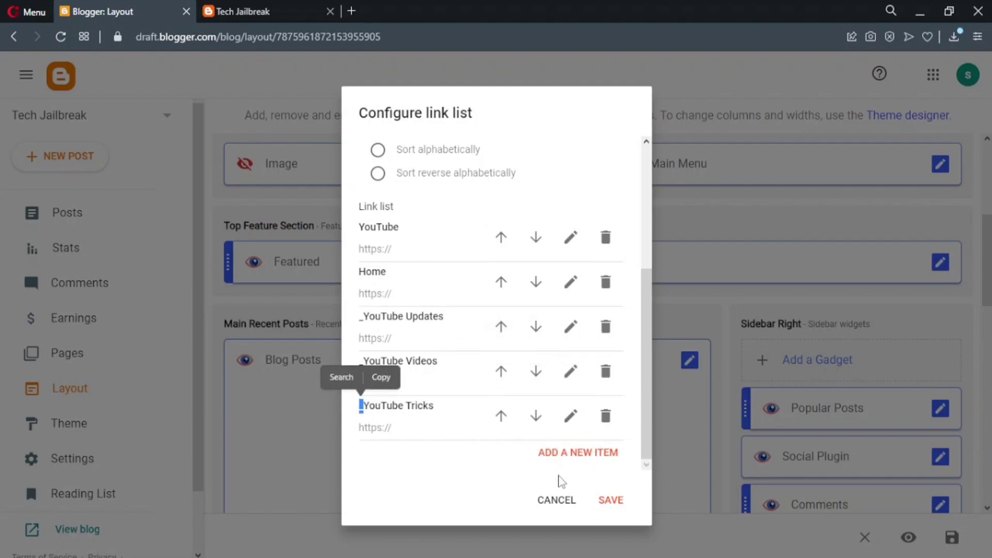
{"action": "left_click", "coordinate": [600, 504]}
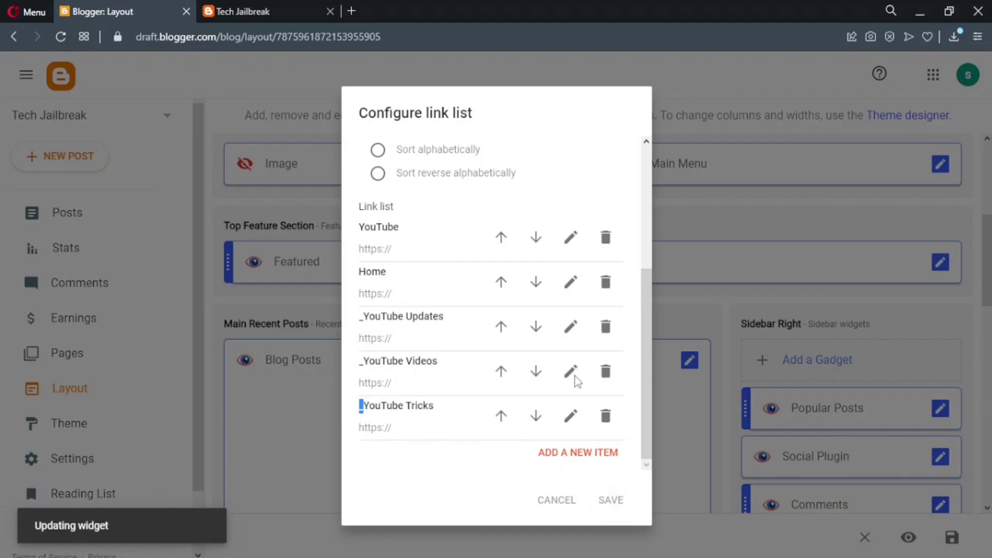
- Reload the live blog and check which of YouTube and Home holds the submenu
{"action": "left_click", "coordinate": [242, 12]}
{"action": "left_click", "coordinate": [60, 36]}
{"action": "mouse_move", "coordinate": [283, 122]}
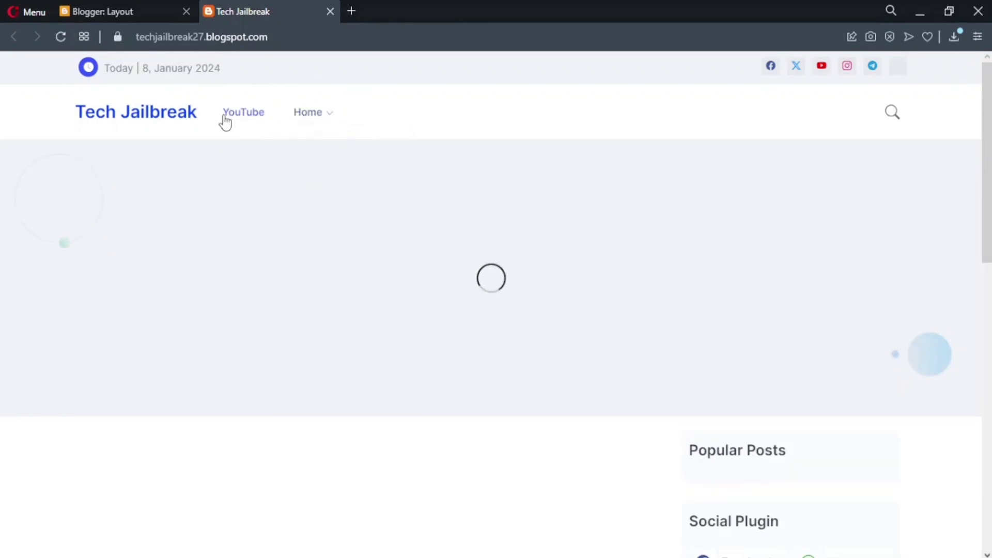
{"action": "mouse_move", "coordinate": [323, 123]}
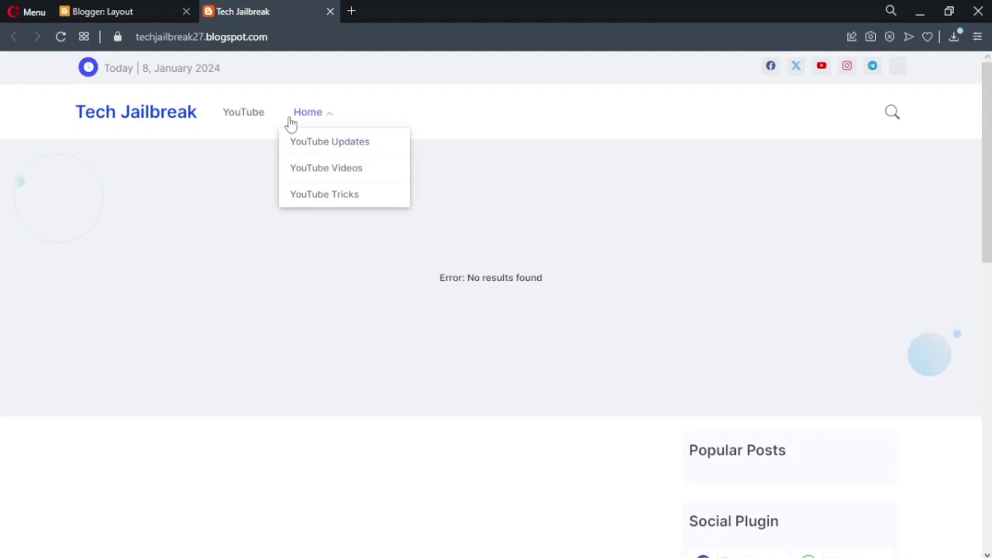
- Reopen the Main Menu link list and move Home back above YouTube, directly ahead of the underscore-prefixed items
{"action": "left_click", "coordinate": [97, 10]}
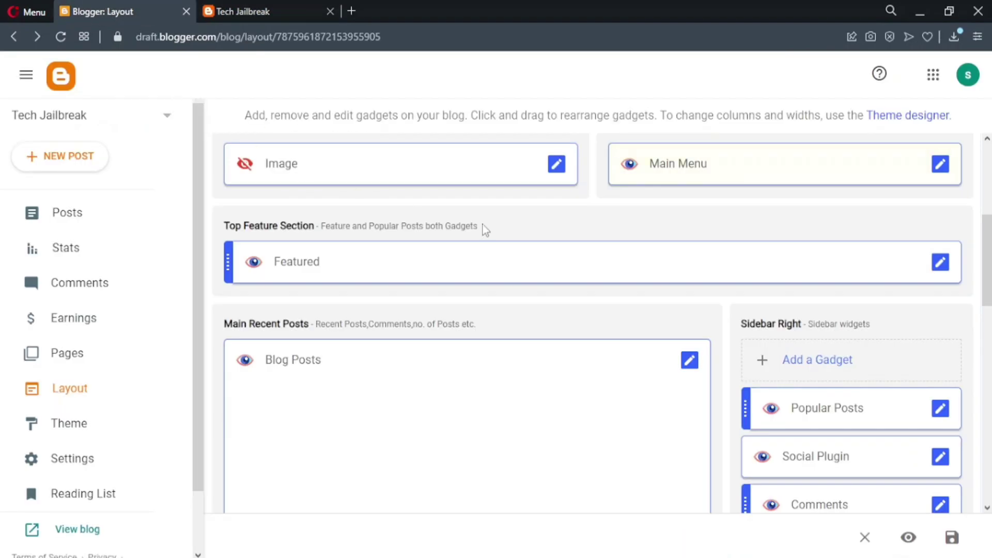
{"action": "left_click", "coordinate": [941, 164]}
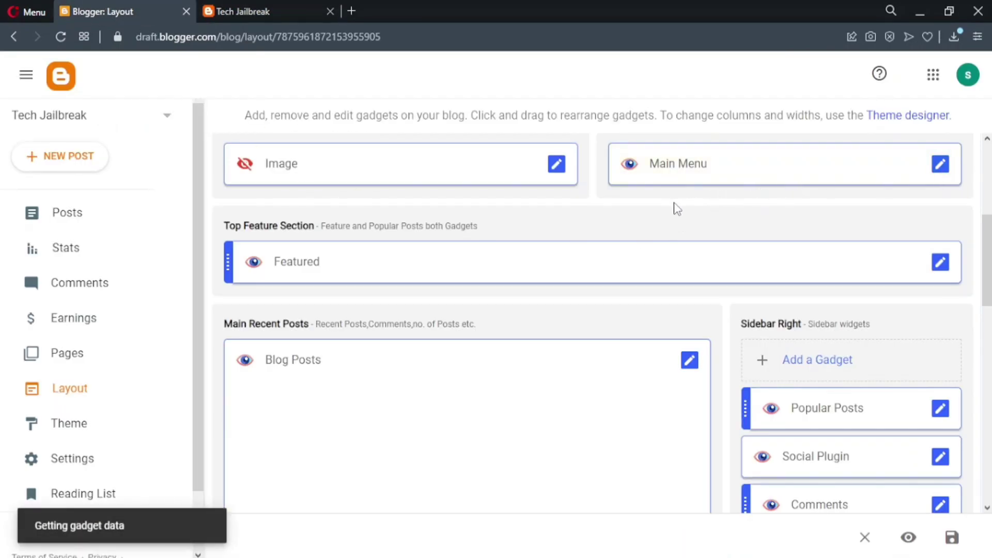
{"action": "scroll", "coordinate": [431, 259], "scroll_direction": "down", "scroll_amount": 3}
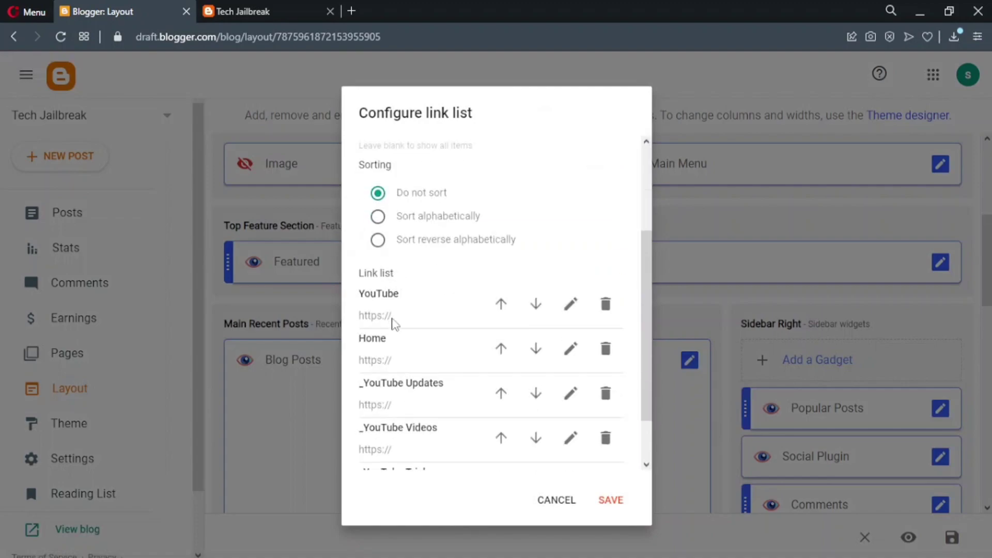
{"action": "scroll", "coordinate": [390, 338], "scroll_direction": "down", "scroll_amount": 2}
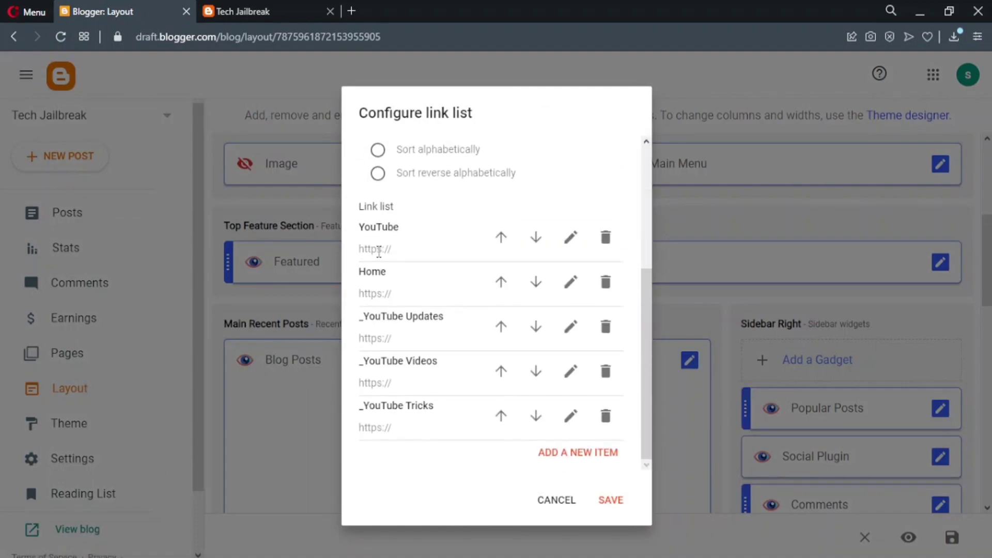
{"action": "double_click", "coordinate": [358, 361]}
{"action": "left_click", "coordinate": [356, 412]}
{"action": "double_click", "coordinate": [361, 413]}
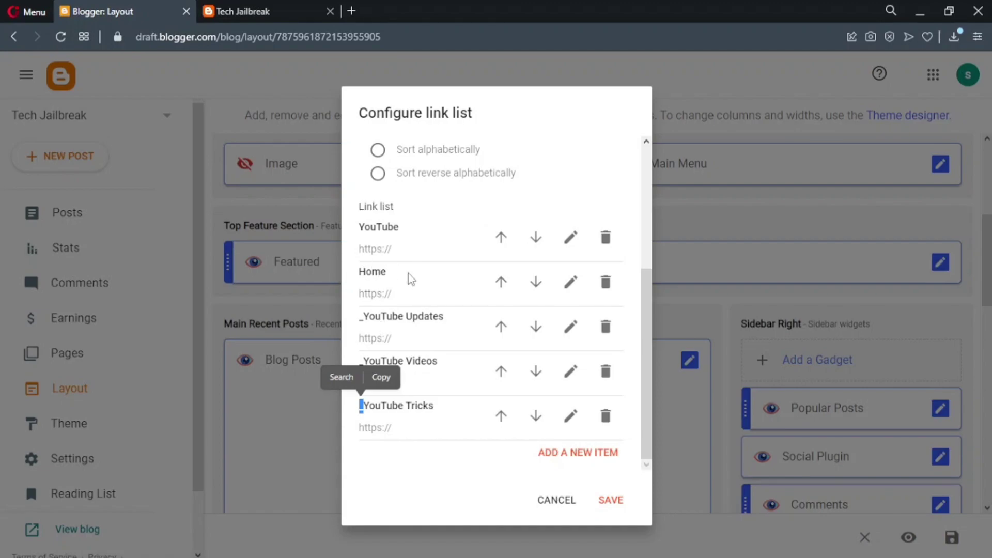
{"action": "left_click", "coordinate": [500, 281]}
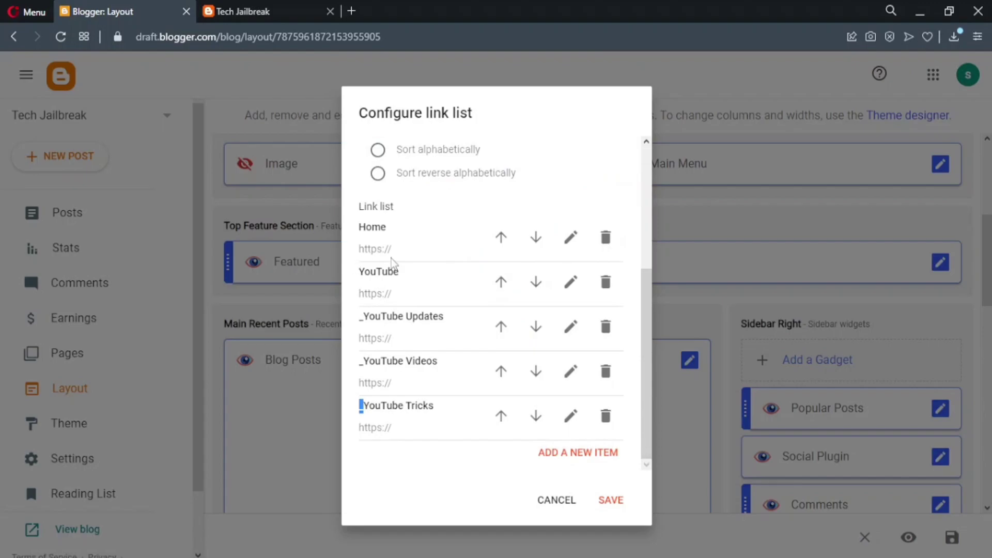
- Check the submenu under YouTube on the live blog
{"action": "key", "text": "ctrl+Tab"}
{"action": "mouse_move", "coordinate": [308, 115]}
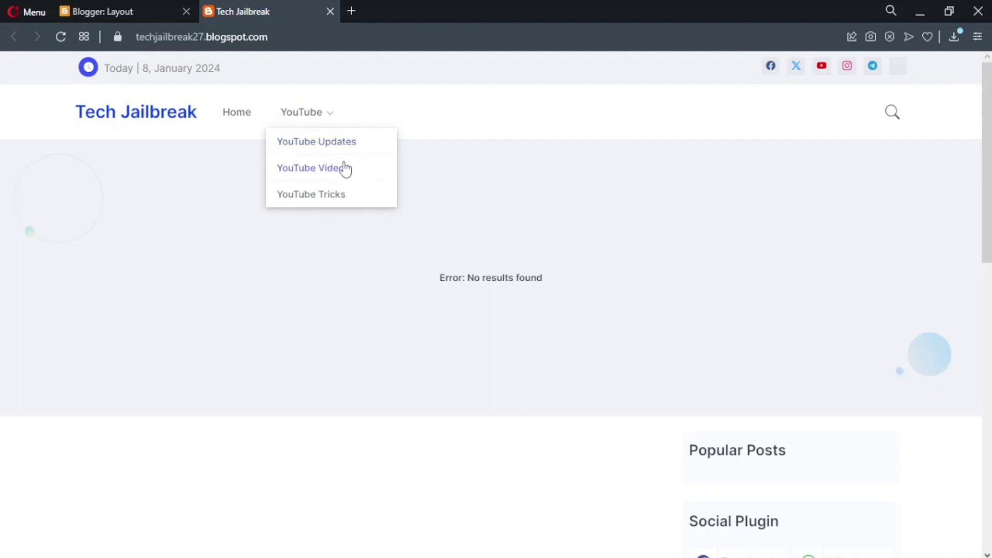
- Add a second-level item named __NEW to the Main Menu link list
{"action": "left_click", "coordinate": [137, 9]}
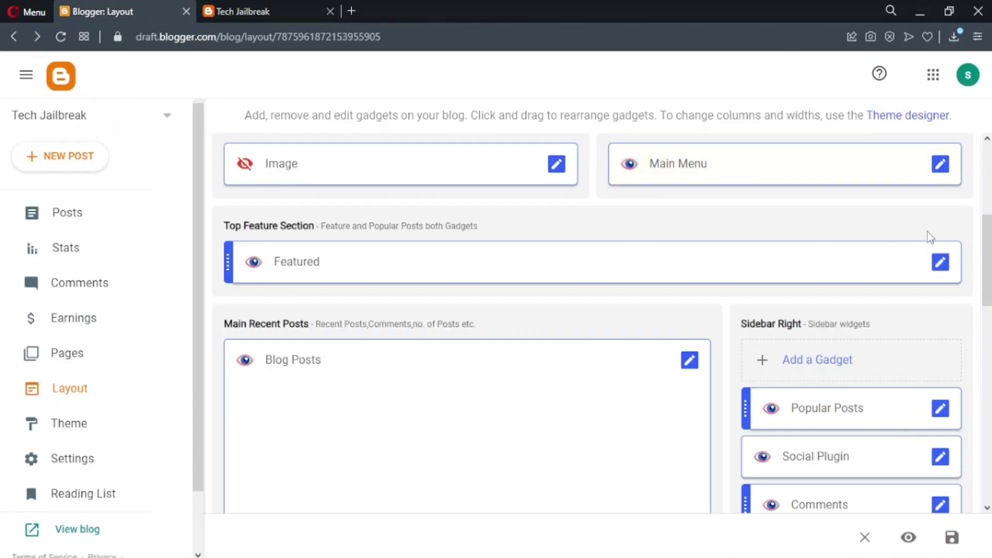
{"action": "left_click", "coordinate": [940, 165]}
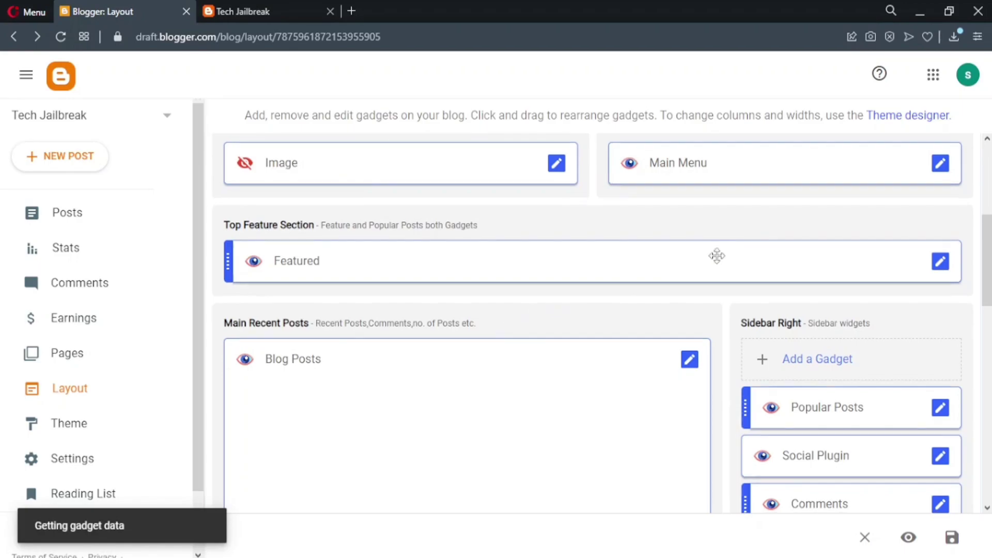
{"action": "scroll", "coordinate": [775, 243], "scroll_direction": "down", "scroll_amount": 1}
{"action": "scroll", "coordinate": [539, 331], "scroll_direction": "down", "scroll_amount": 4}
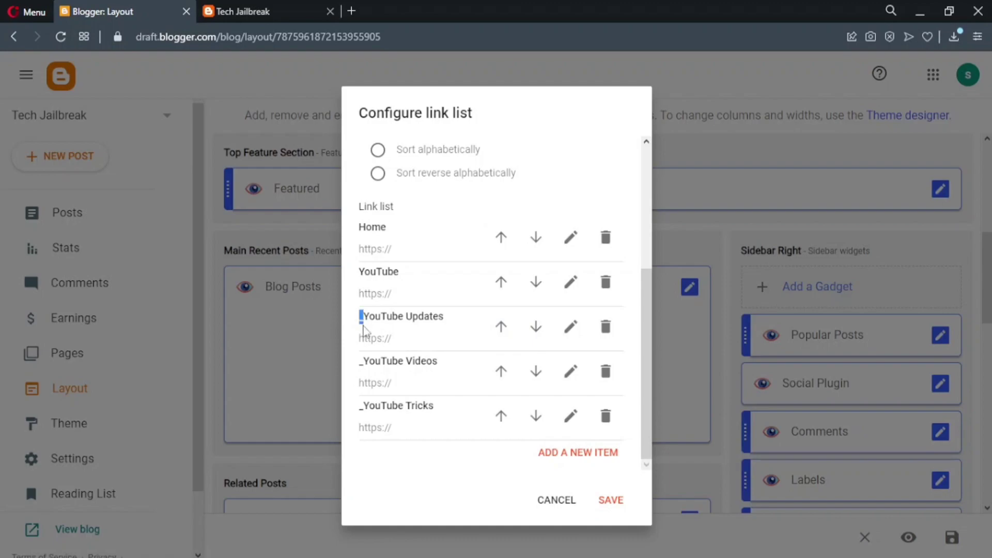
{"action": "left_click", "coordinate": [438, 453]}
{"action": "mouse_move", "coordinate": [445, 412]}
{"action": "left_mouse_down"}
{"action": "mouse_move", "coordinate": [362, 411]}
{"action": "mouse_move", "coordinate": [453, 414]}
{"action": "left_mouse_up"}
{"action": "left_click_drag", "start_coordinate": [368, 369], "coordinate": [436, 370]}
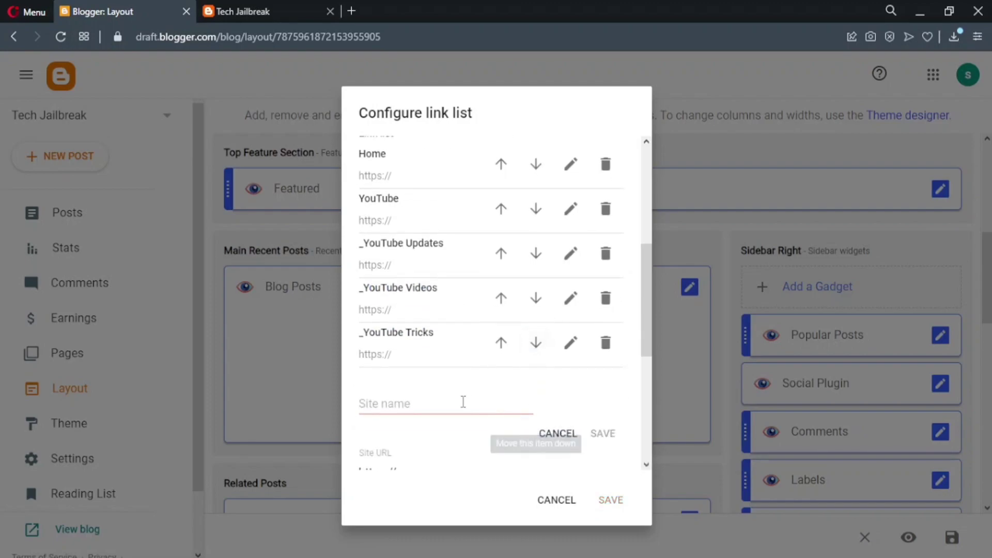
{"action": "left_click", "coordinate": [424, 408]}
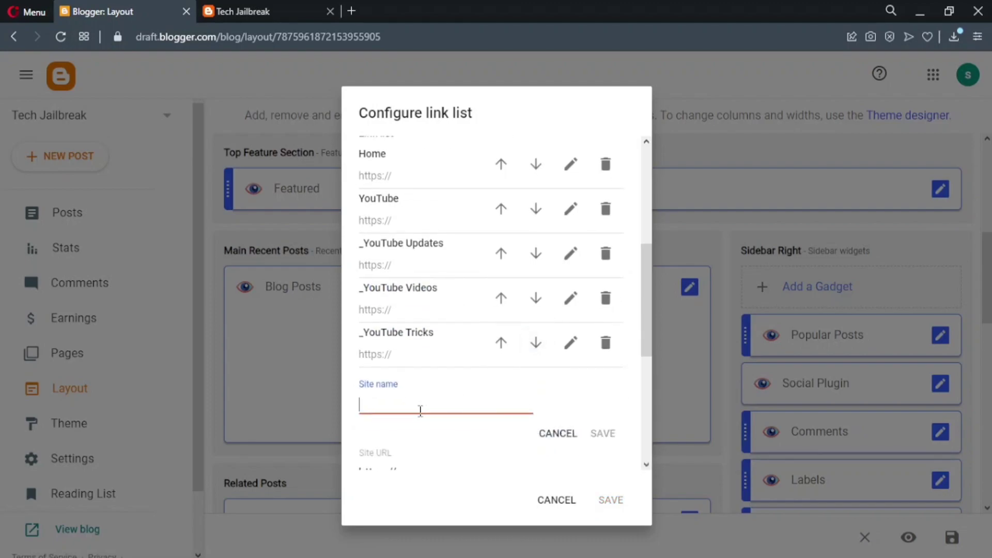
{"action": "type", "text": "__NEW"}
{"action": "left_click", "coordinate": [601, 434]}
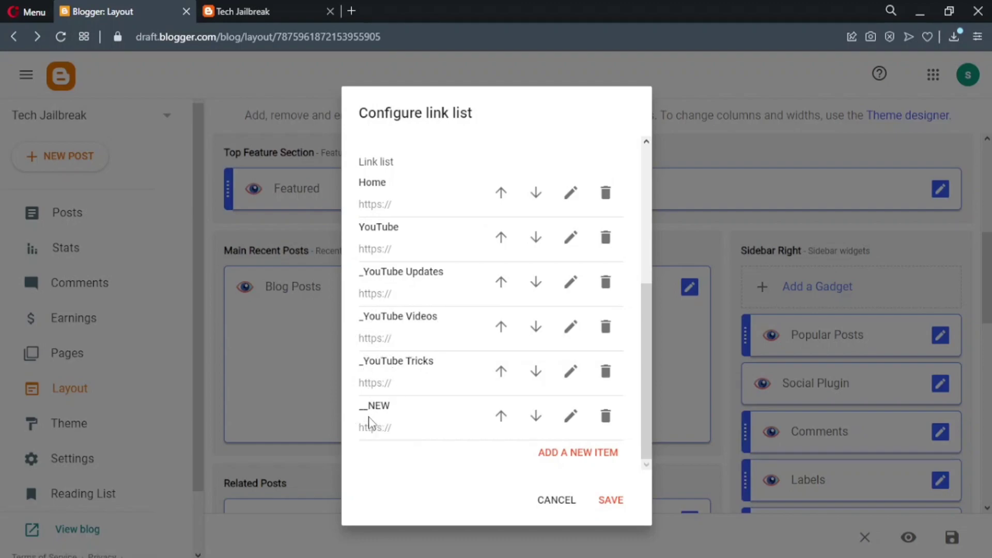
- Move __NEW directly below _YouTube Videos and save the link list
{"action": "left_click", "coordinate": [500, 416]}
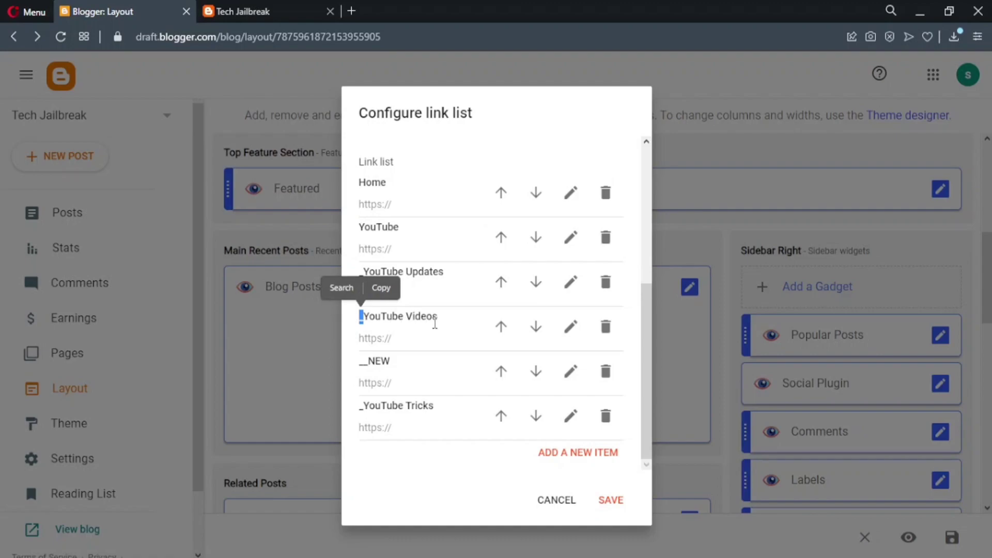
{"action": "left_click_drag", "start_coordinate": [359, 363], "coordinate": [371, 366]}
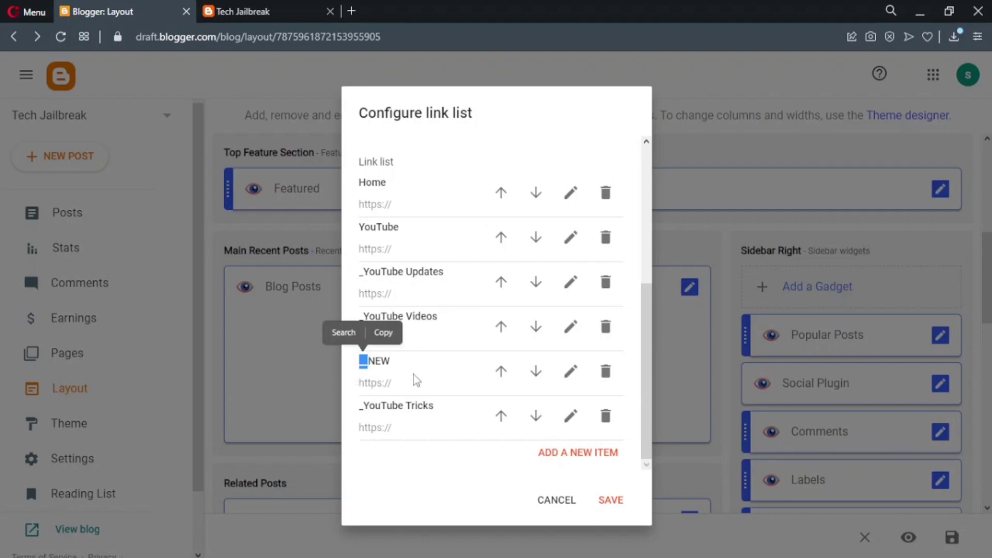
{"action": "left_click", "coordinate": [610, 499]}
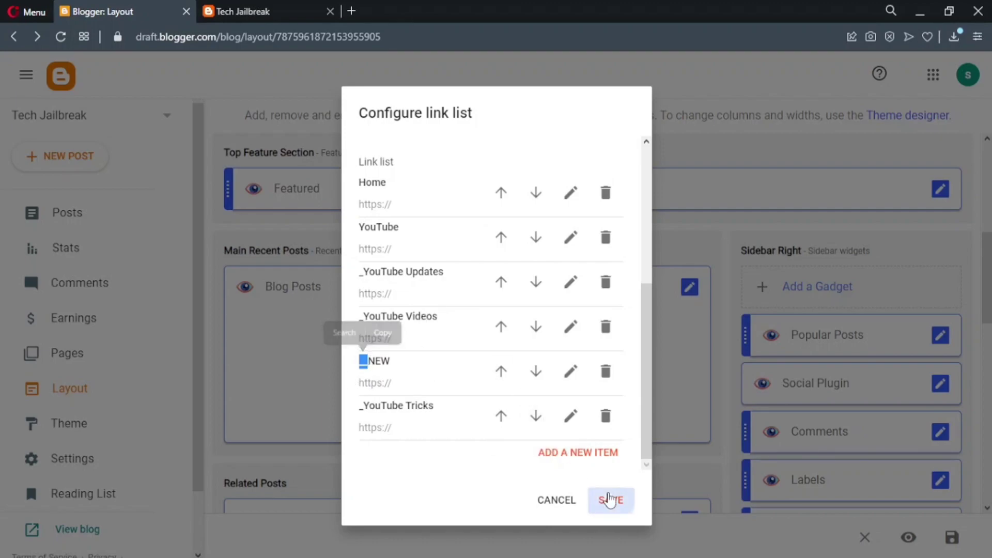
- Expand YouTube and its YouTube Videos entry on the live blog to check the nested submenu
{"action": "left_click", "coordinate": [268, 4]}
{"action": "mouse_move", "coordinate": [289, 115]}
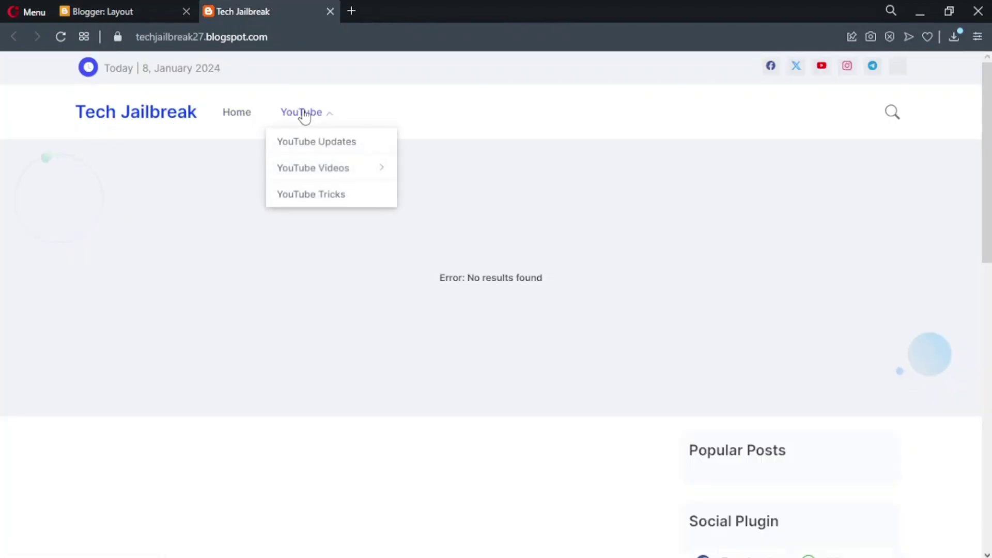
{"action": "mouse_move", "coordinate": [285, 170]}
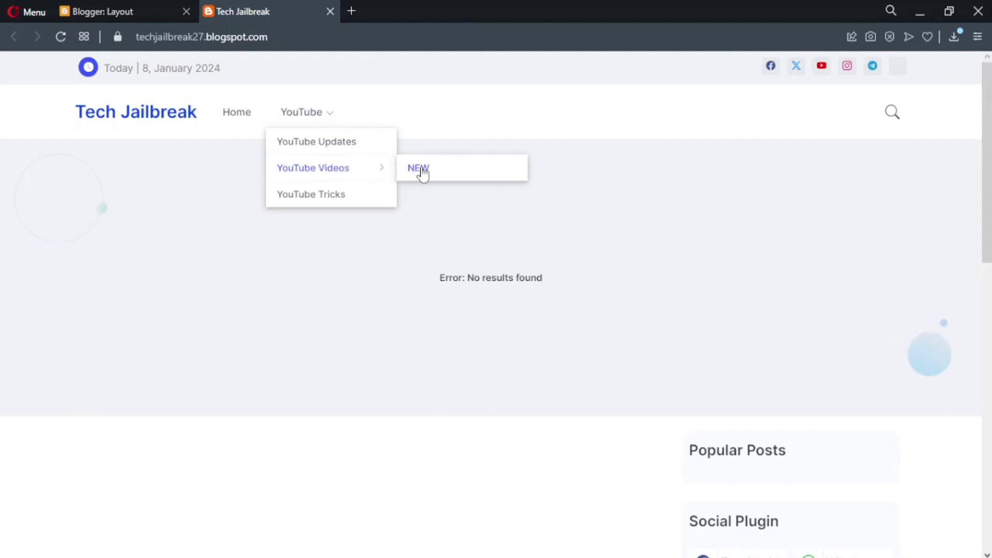
- Add an item named __mEGA below _YouTube Tricks in the Main Menu link list and save the gadget
{"action": "left_click", "coordinate": [164, 15]}
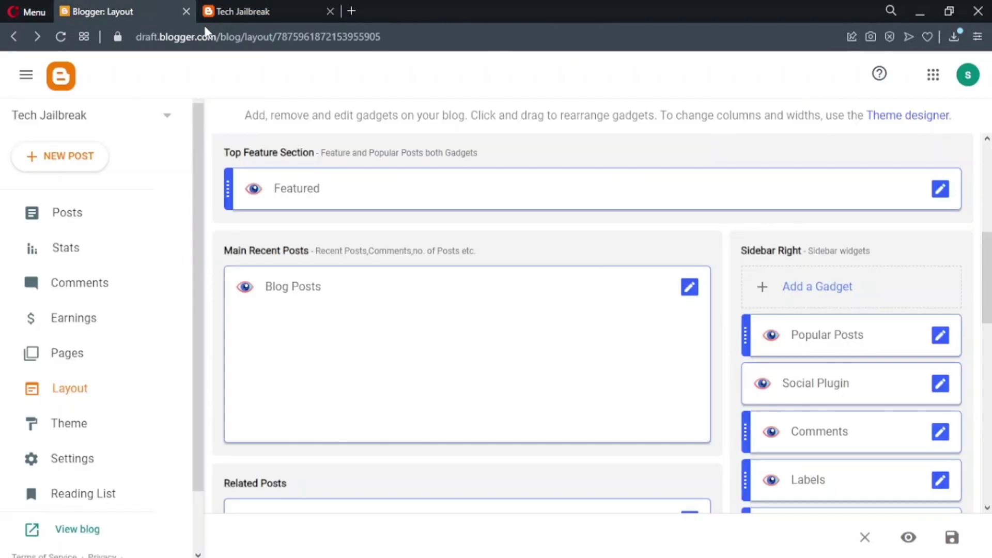
{"action": "left_click", "coordinate": [940, 189]}
{"action": "type", "text": "_"}
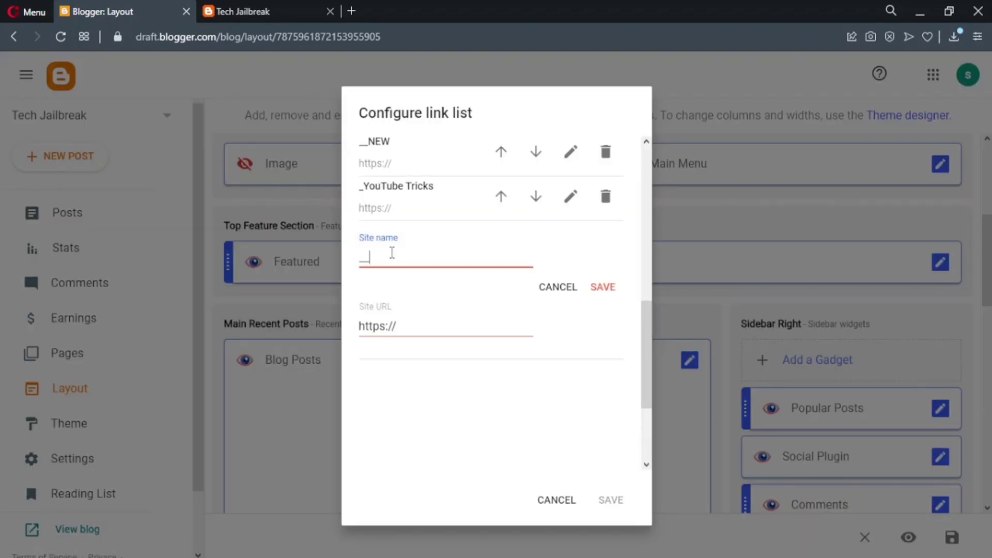
{"action": "type", "text": "_mEGA"}
{"action": "scroll", "coordinate": [450, 326], "scroll_direction": "up", "scroll_amount": 3}
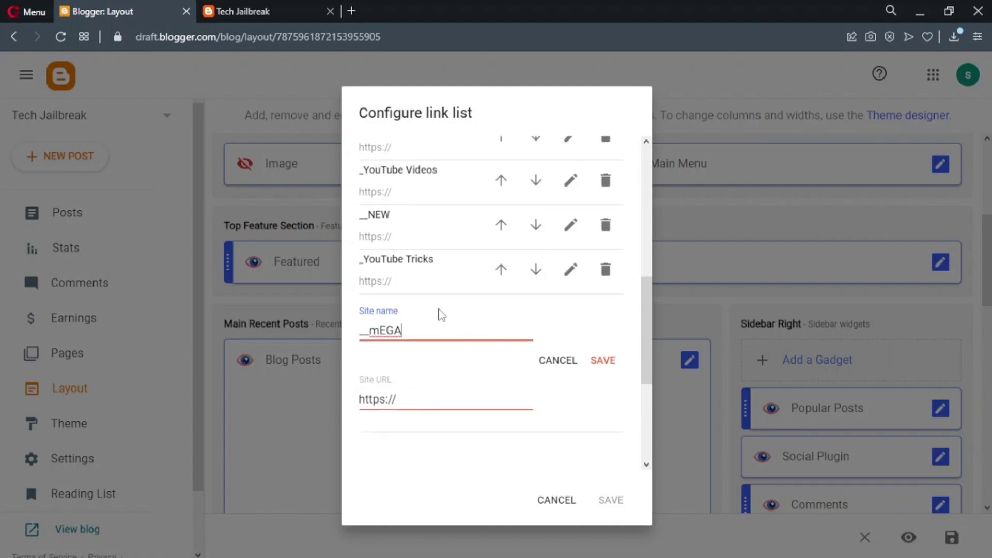
{"action": "left_click", "coordinate": [604, 360]}
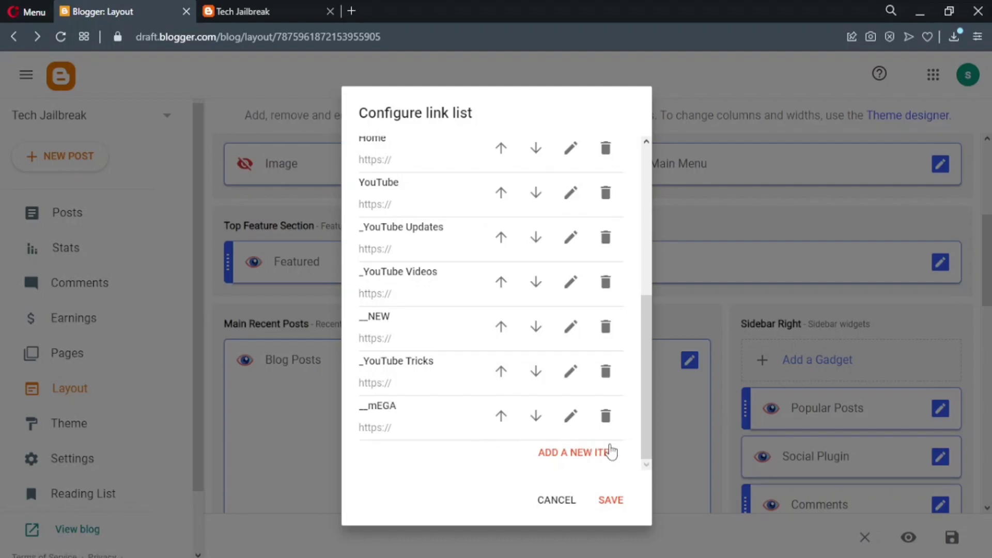
{"action": "left_click", "coordinate": [612, 502]}
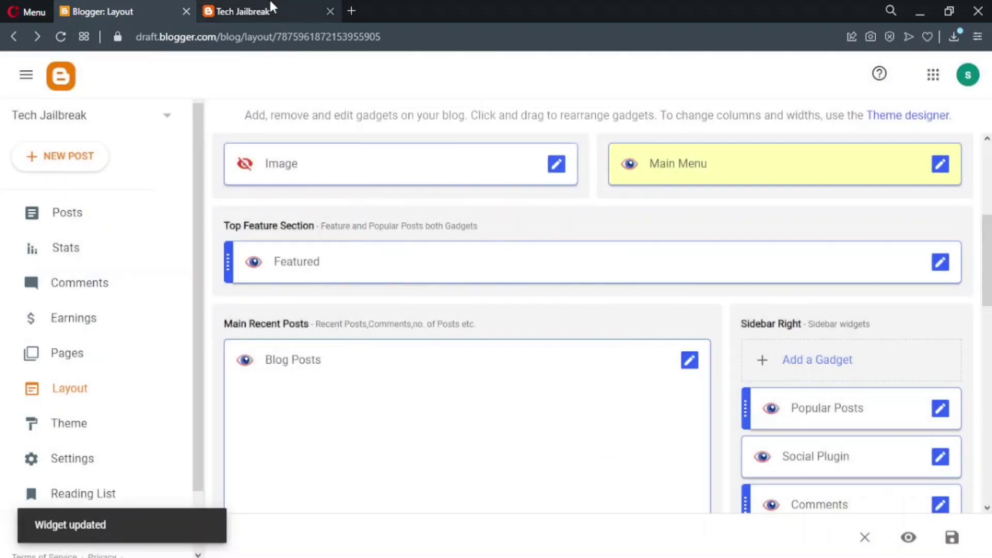
- Reload the live blog and check the nested submenus of YouTube Videos and YouTube Tricks
{"action": "left_click", "coordinate": [270, 9]}
{"action": "left_click", "coordinate": [61, 37]}
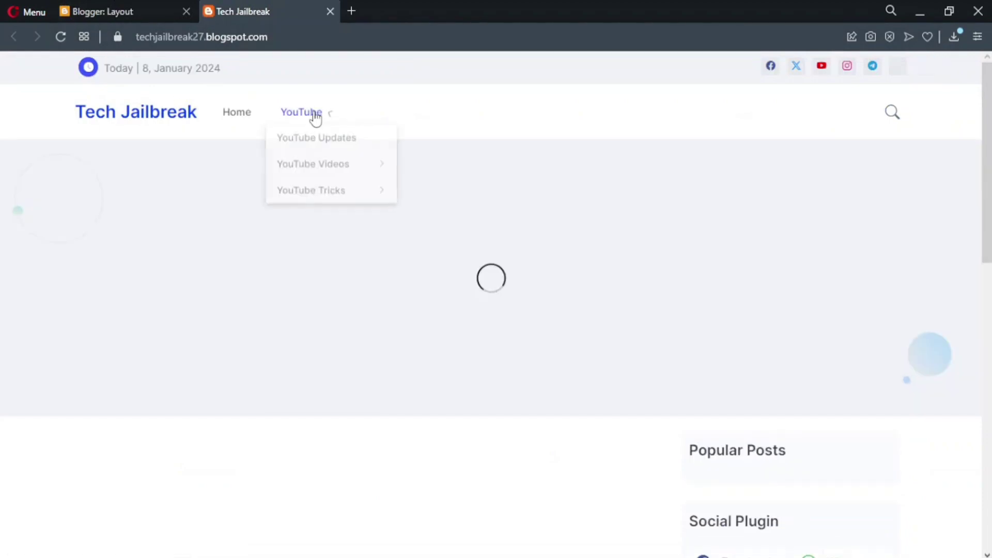
{"action": "mouse_move", "coordinate": [333, 174]}
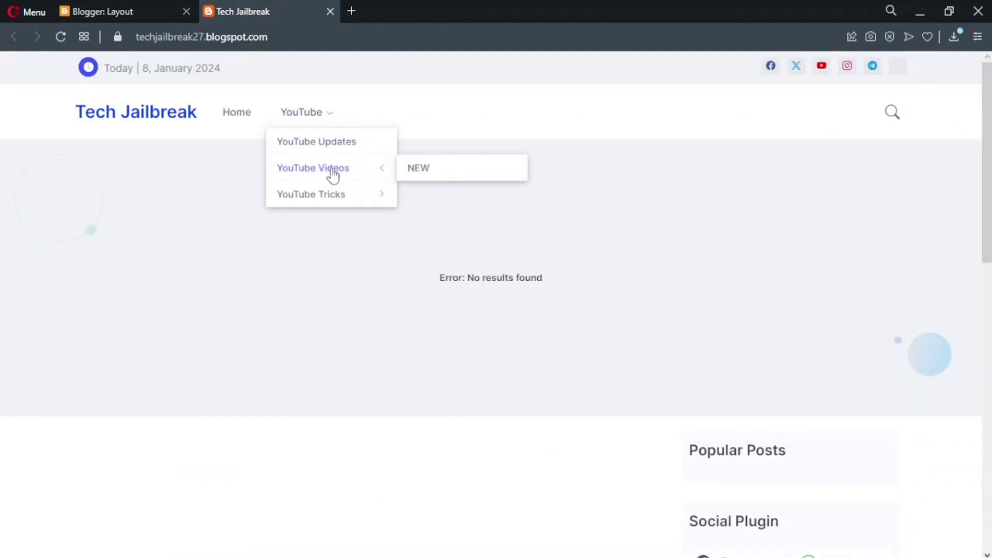
{"action": "mouse_move", "coordinate": [328, 194]}
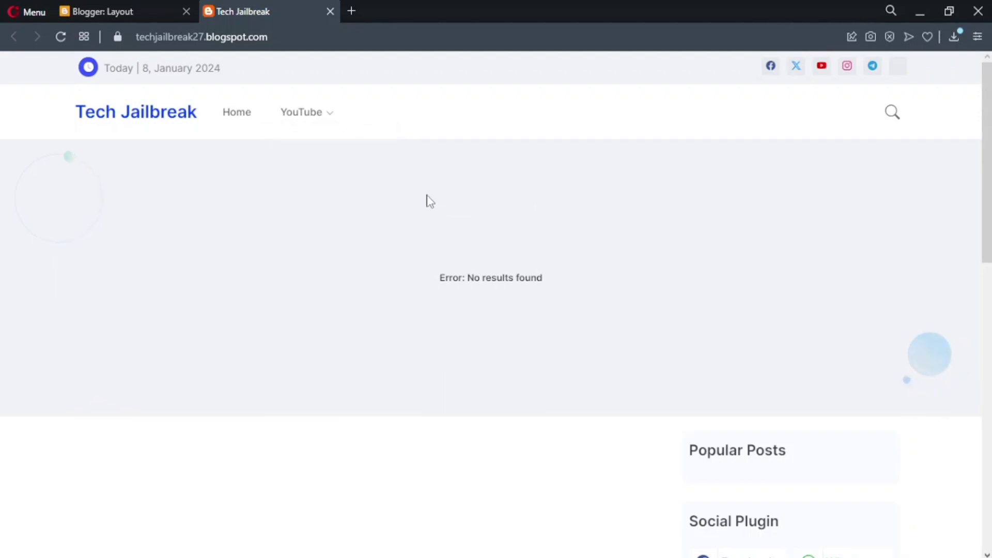
- Open the YouTube Videos menu link to test it and return to the blog
{"action": "left_click", "coordinate": [346, 169]}
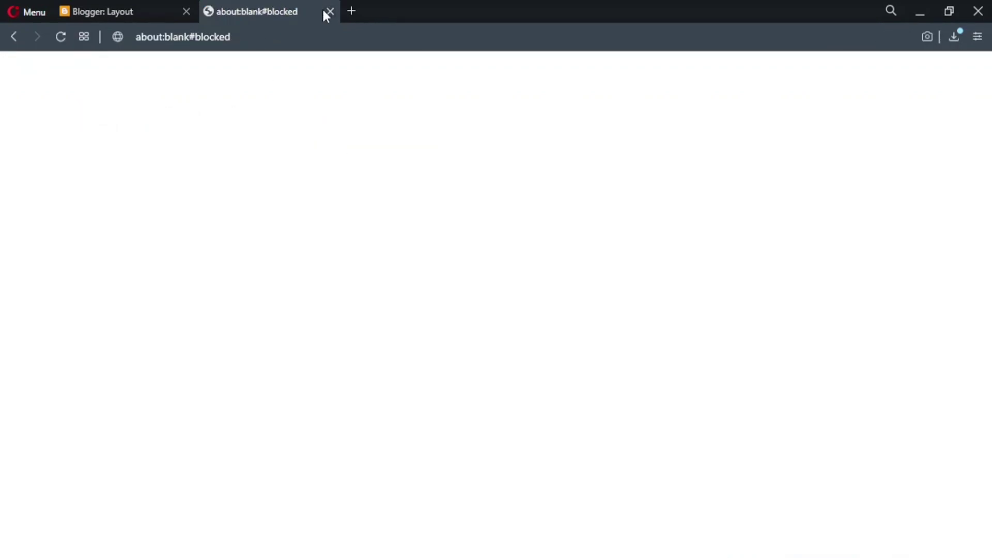
{"action": "left_click", "coordinate": [16, 40]}
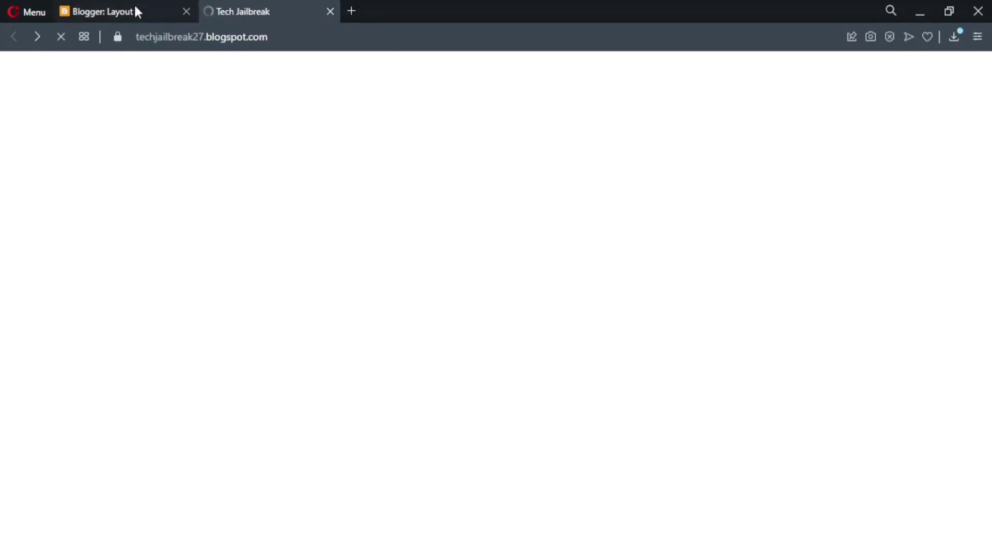
- Move the __mEGA item above _YouTube Tricks in the Main Menu link list, check the underscore prefixes and save the gadget
{"action": "left_click", "coordinate": [135, 8]}
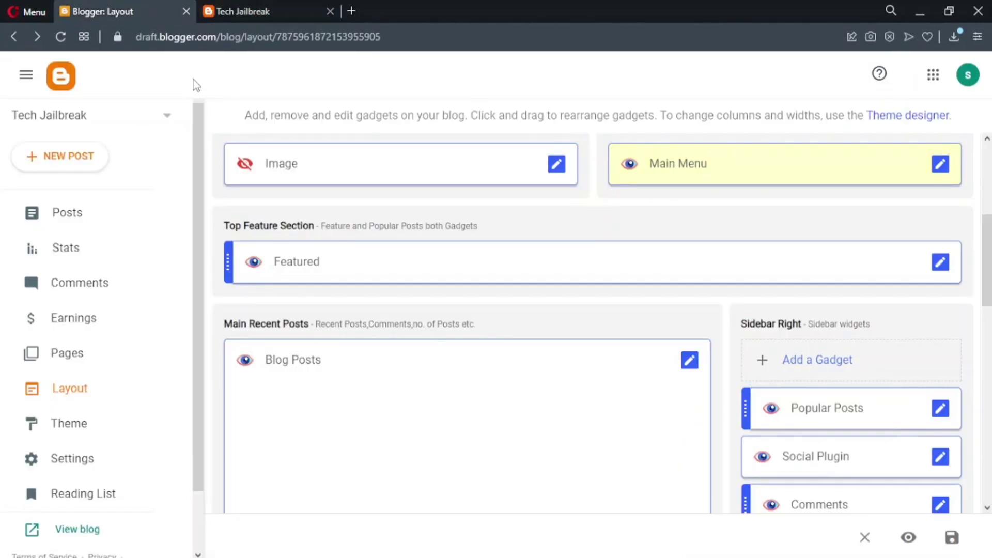
{"action": "left_click", "coordinate": [940, 163]}
{"action": "scroll", "coordinate": [563, 364], "scroll_direction": "down", "scroll_amount": 5}
{"action": "scroll", "coordinate": [568, 372], "scroll_direction": "up", "scroll_amount": 1}
{"action": "scroll", "coordinate": [518, 424], "scroll_direction": "down", "scroll_amount": 1}
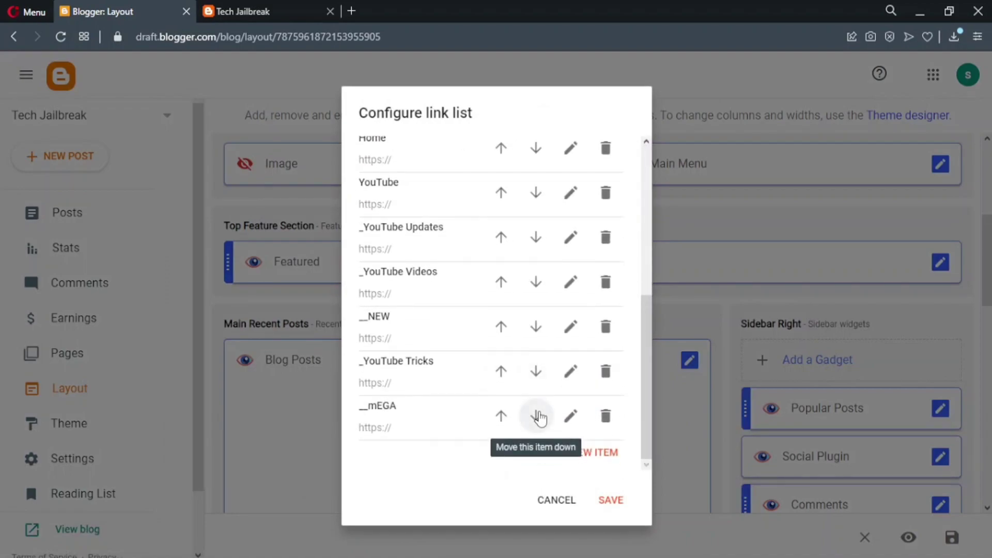
{"action": "left_click", "coordinate": [500, 416]}
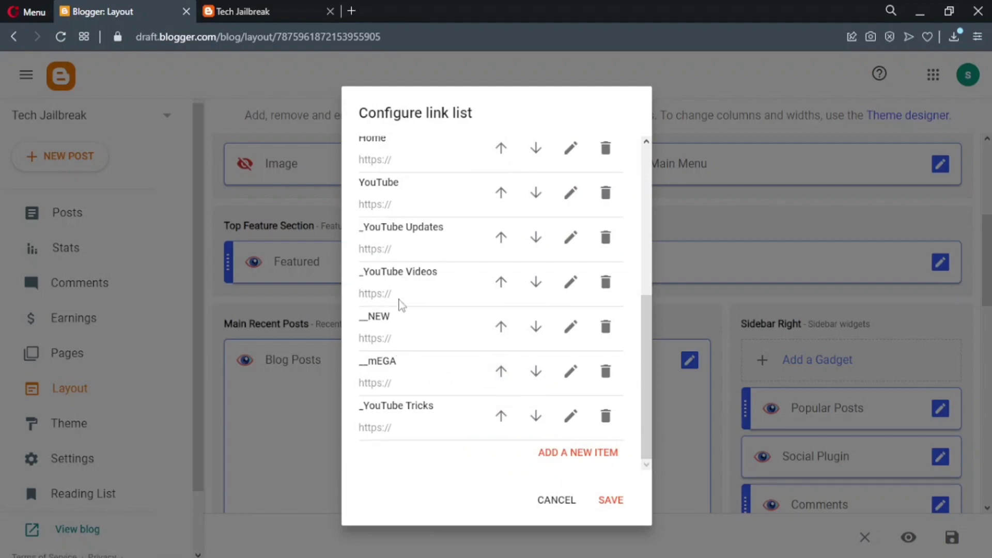
{"action": "left_click_drag", "start_coordinate": [360, 276], "coordinate": [446, 282]}
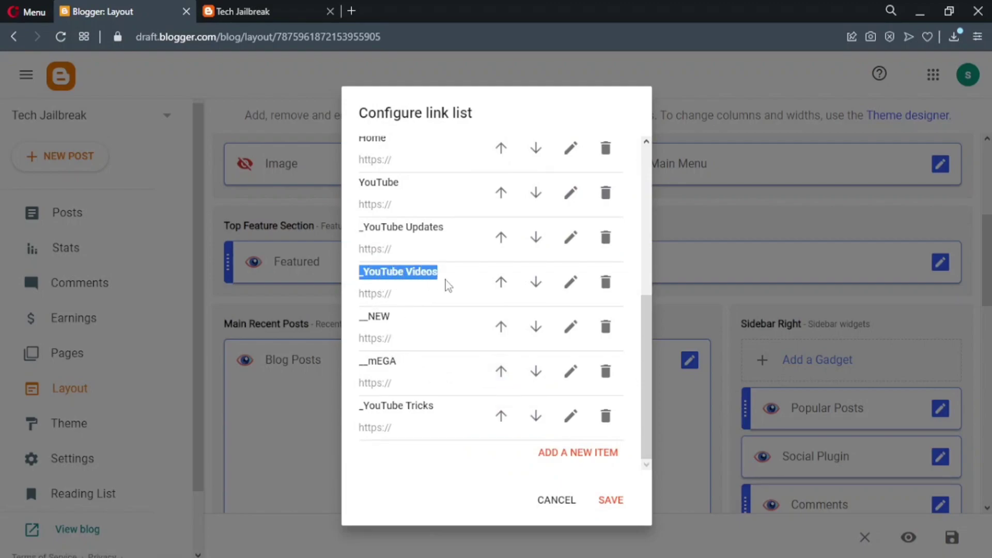
{"action": "left_click", "coordinate": [355, 283]}
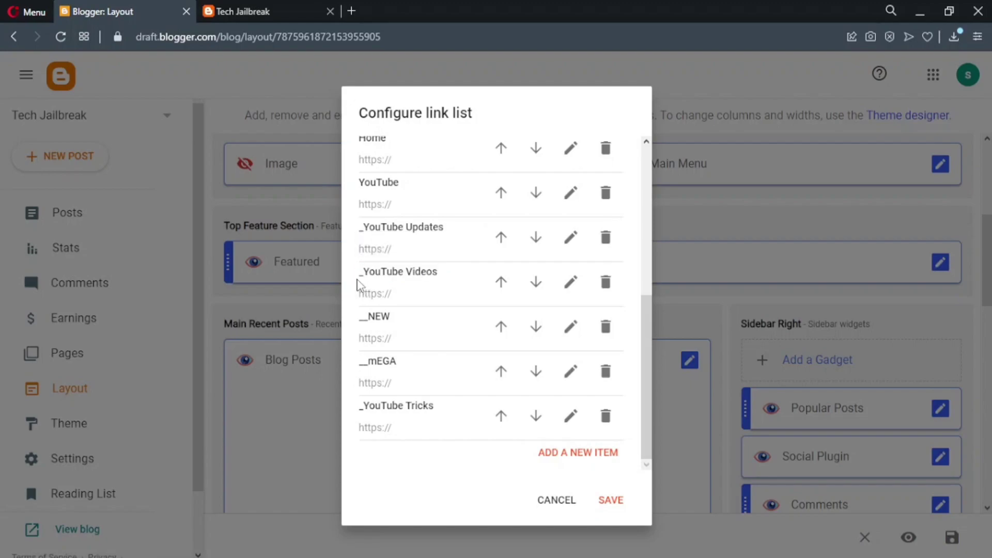
{"action": "left_click_drag", "start_coordinate": [360, 274], "coordinate": [363, 275]}
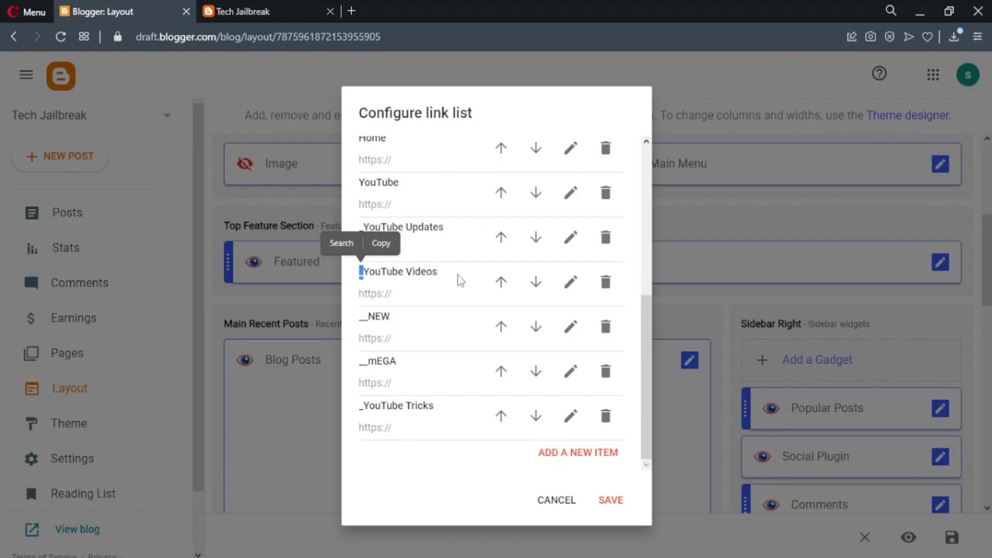
{"action": "left_click", "coordinate": [349, 318]}
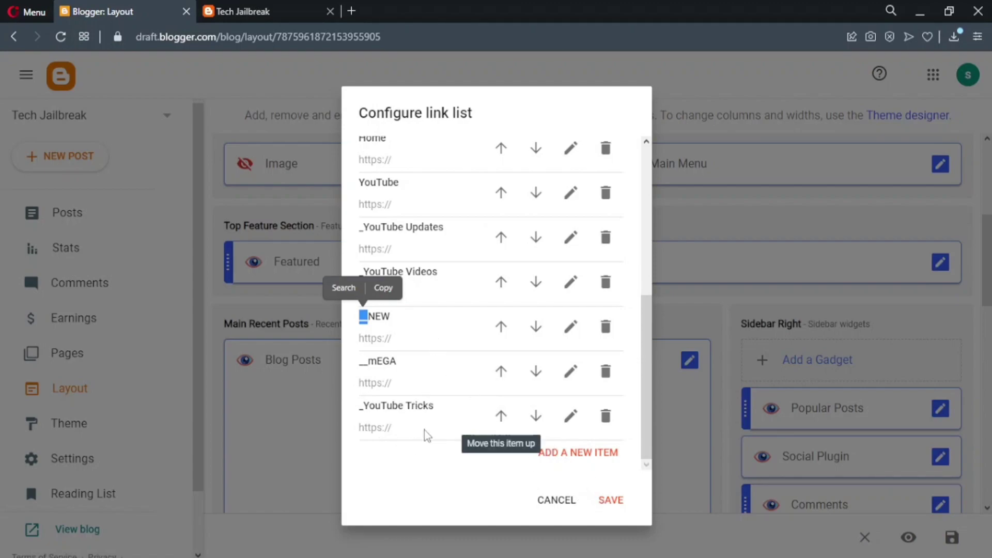
{"action": "left_click", "coordinate": [607, 503]}
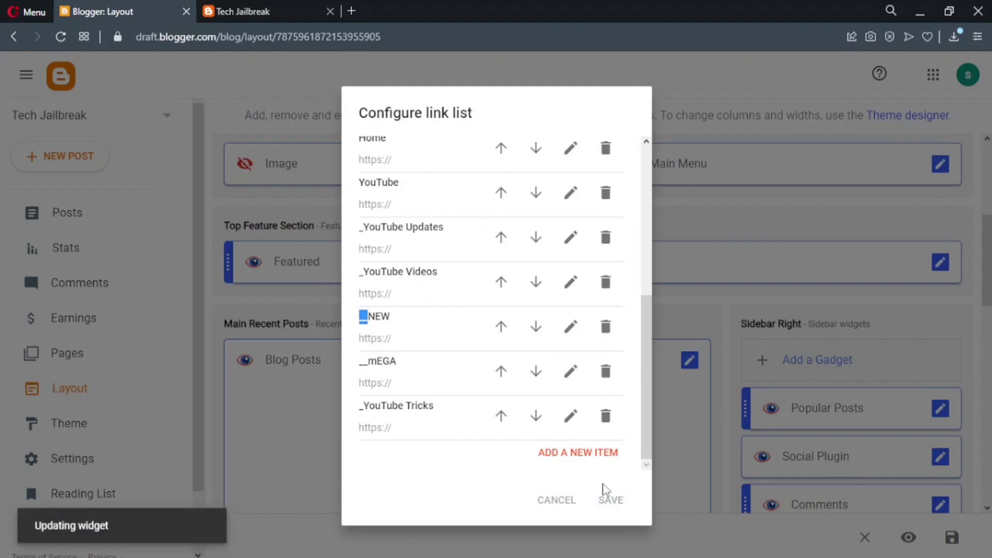
- Reload the live blog and check the nested submenu under YouTube Videos in the YouTube dropdown
{"action": "left_click", "coordinate": [243, 11]}
{"action": "left_click", "coordinate": [61, 37]}
{"action": "mouse_move", "coordinate": [281, 123]}
{"action": "mouse_move", "coordinate": [374, 177]}
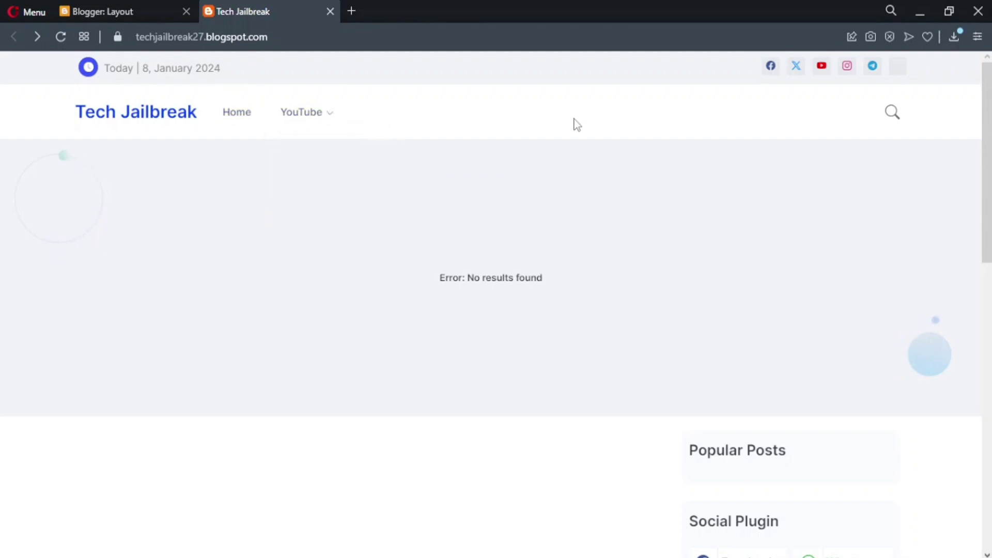
- Review the Main Menu link list with its Articles and Services groups, from Home to _Digital Products, and save the gadget
{"action": "left_click", "coordinate": [128, 7]}
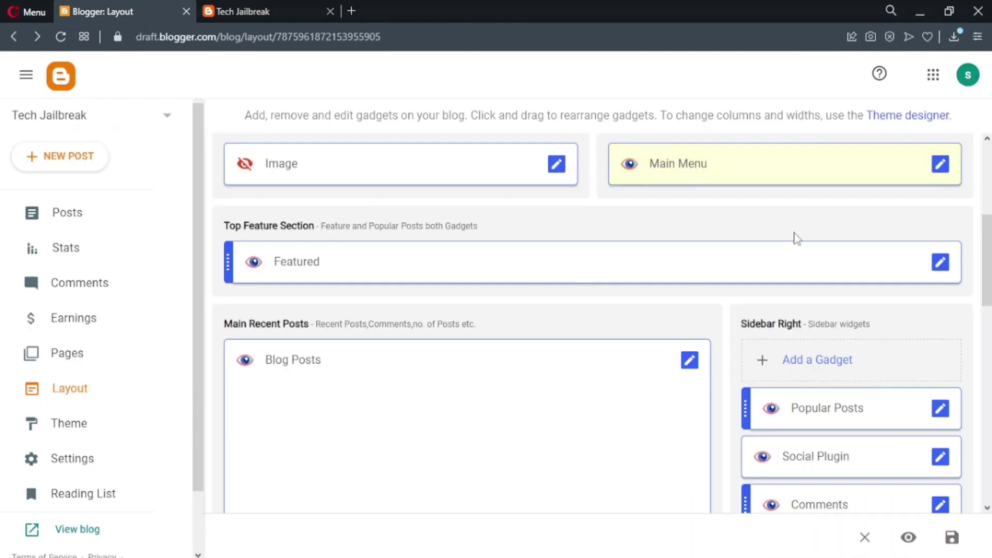
{"action": "left_click", "coordinate": [940, 163]}
{"action": "scroll", "coordinate": [431, 205], "scroll_direction": "down", "scroll_amount": 3}
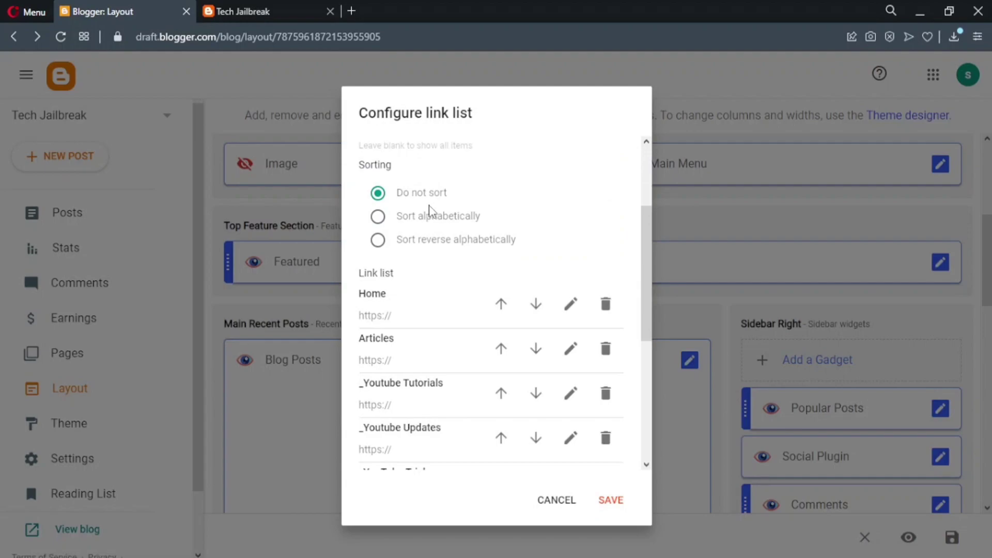
{"action": "scroll", "coordinate": [429, 209], "scroll_direction": "down", "scroll_amount": 5}
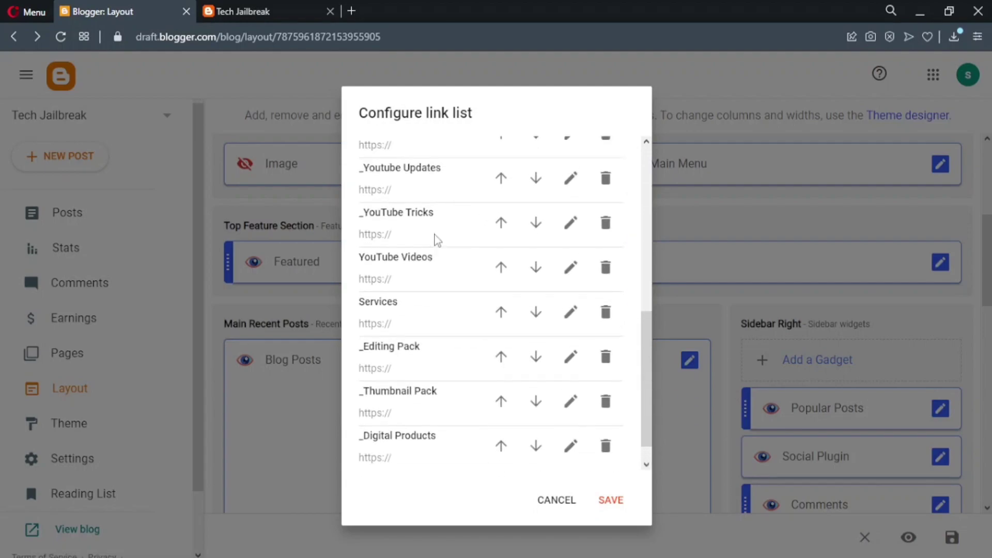
{"action": "scroll", "coordinate": [437, 239], "scroll_direction": "up", "scroll_amount": 6}
{"action": "scroll", "coordinate": [408, 222], "scroll_direction": "down", "scroll_amount": 3}
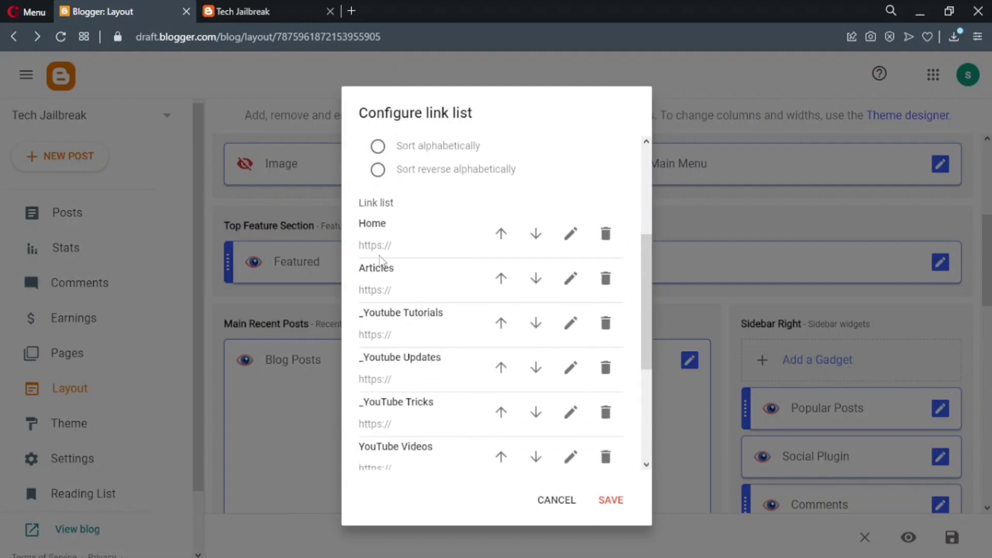
{"action": "scroll", "coordinate": [381, 269], "scroll_direction": "down", "scroll_amount": 2}
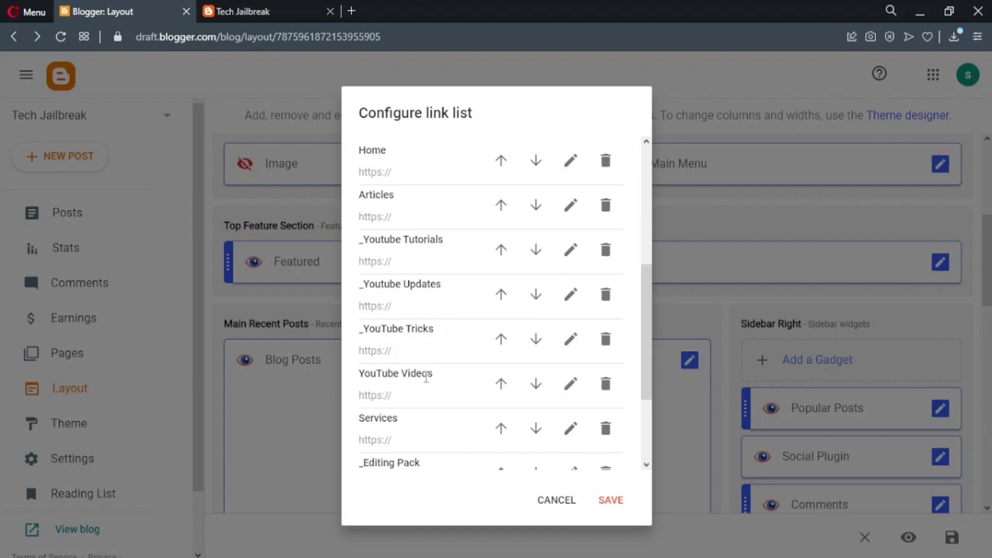
{"action": "scroll", "coordinate": [425, 377], "scroll_direction": "down", "scroll_amount": 2}
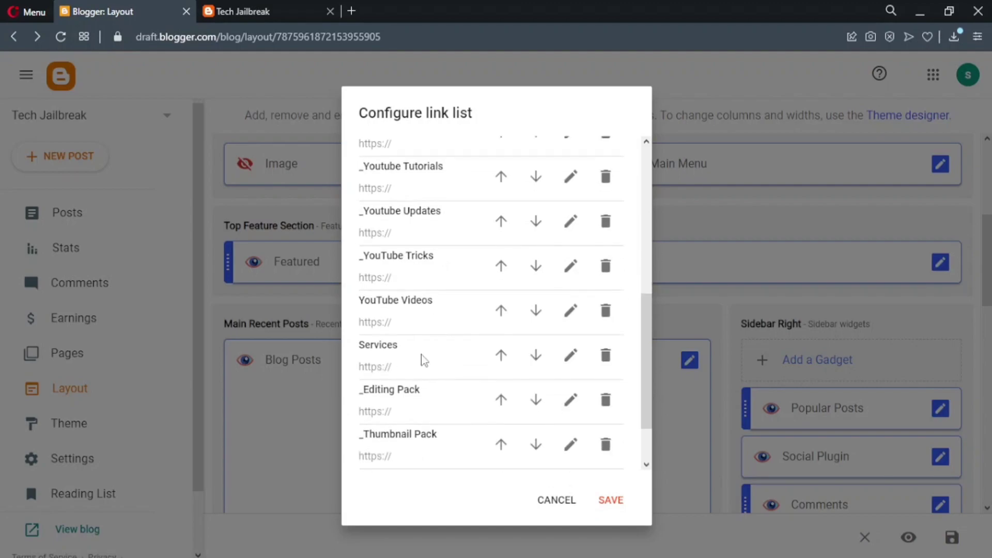
{"action": "scroll", "coordinate": [431, 360], "scroll_direction": "down", "scroll_amount": 2}
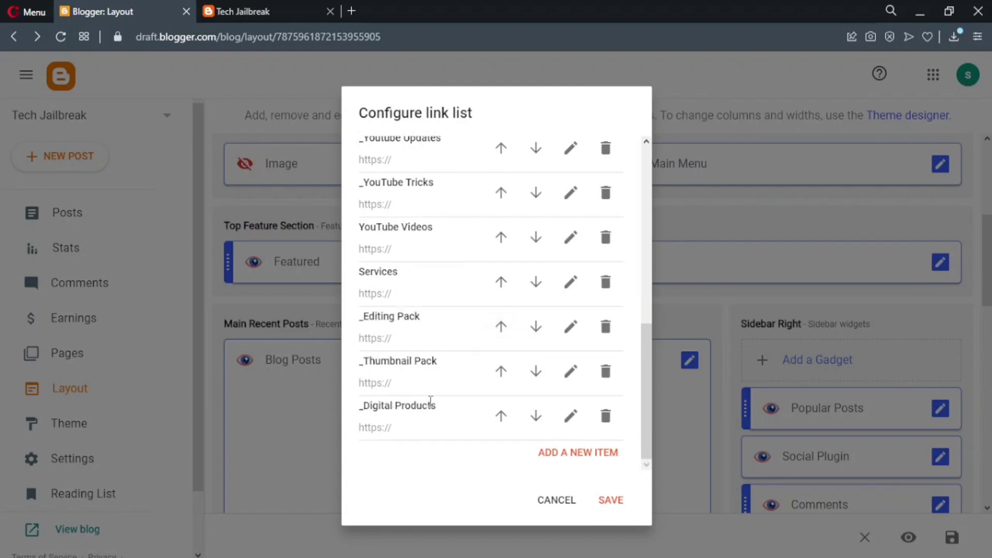
{"action": "left_click", "coordinate": [607, 499]}
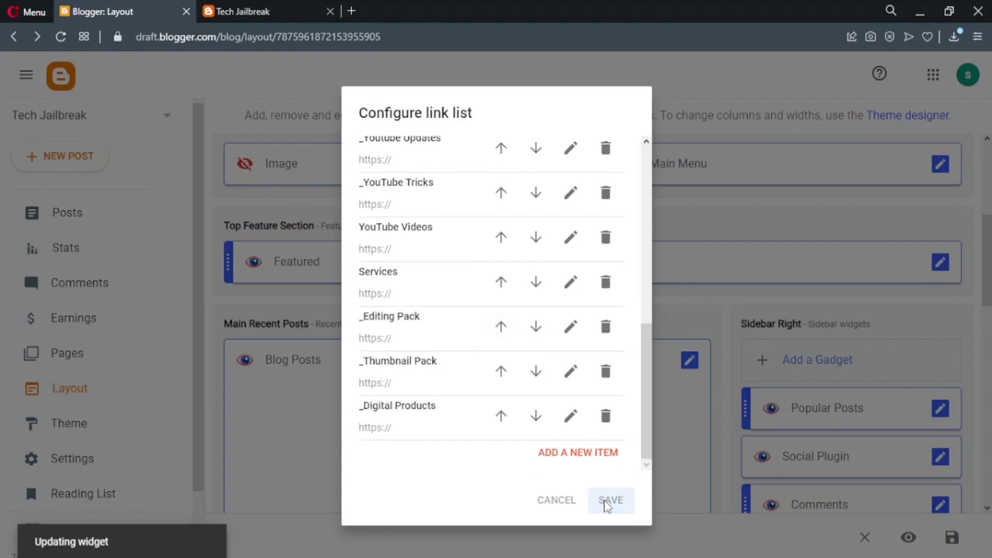
- Reload the live blog and check the Articles and Services dropdowns in the main menu
{"action": "left_click", "coordinate": [261, 11]}
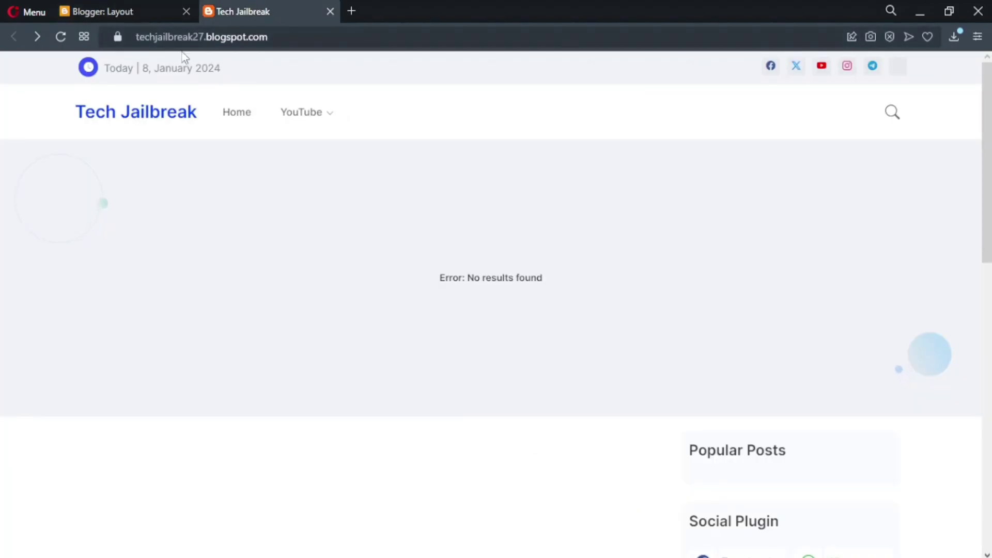
{"action": "left_click", "coordinate": [61, 36]}
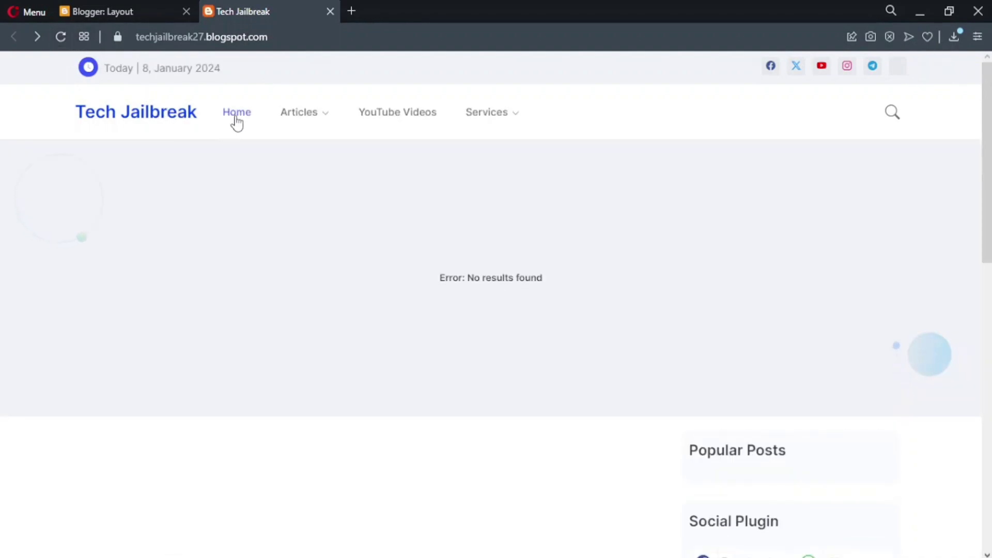
{"action": "mouse_move", "coordinate": [299, 121]}
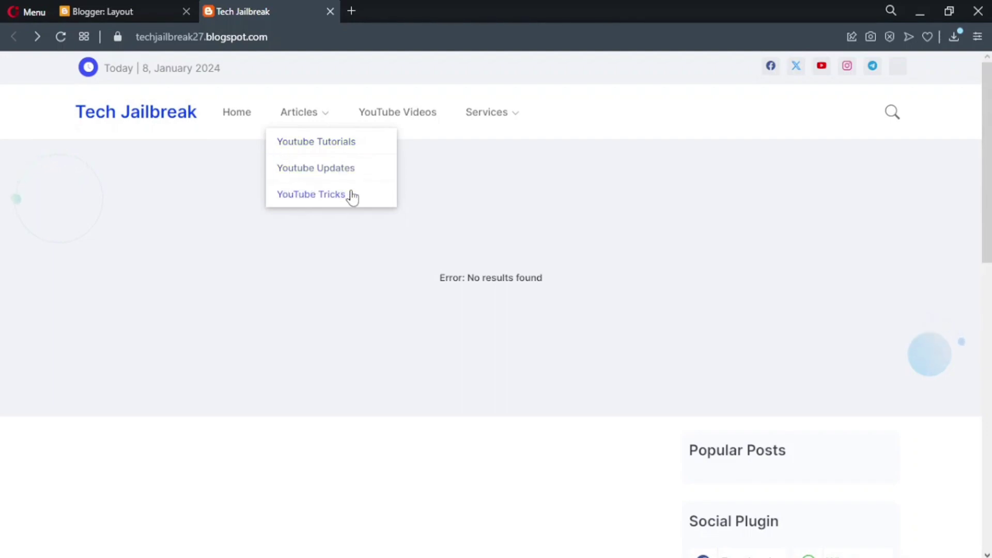
{"action": "mouse_move", "coordinate": [478, 115]}
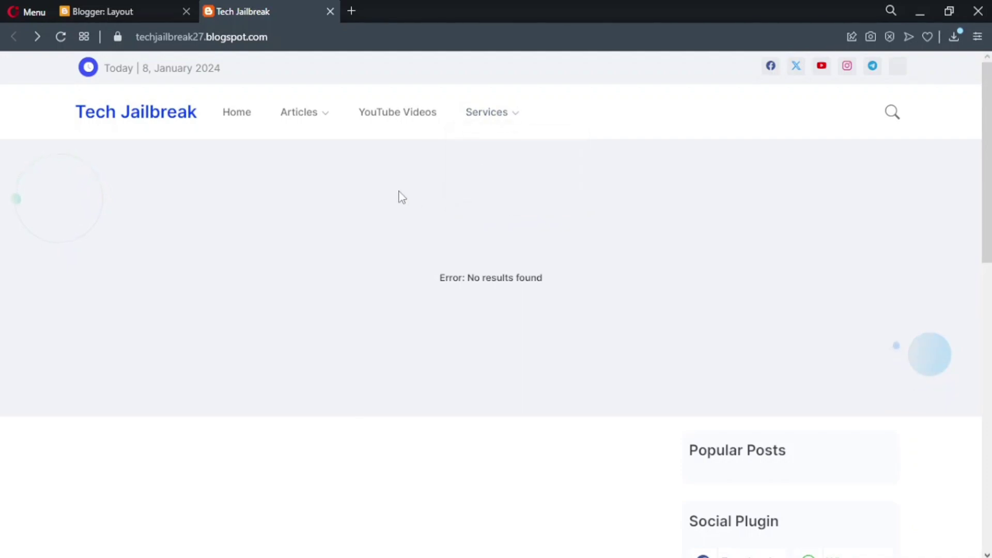
- Open the Home menu link to test it and return to the live blog's main page
{"action": "left_click", "coordinate": [237, 116]}
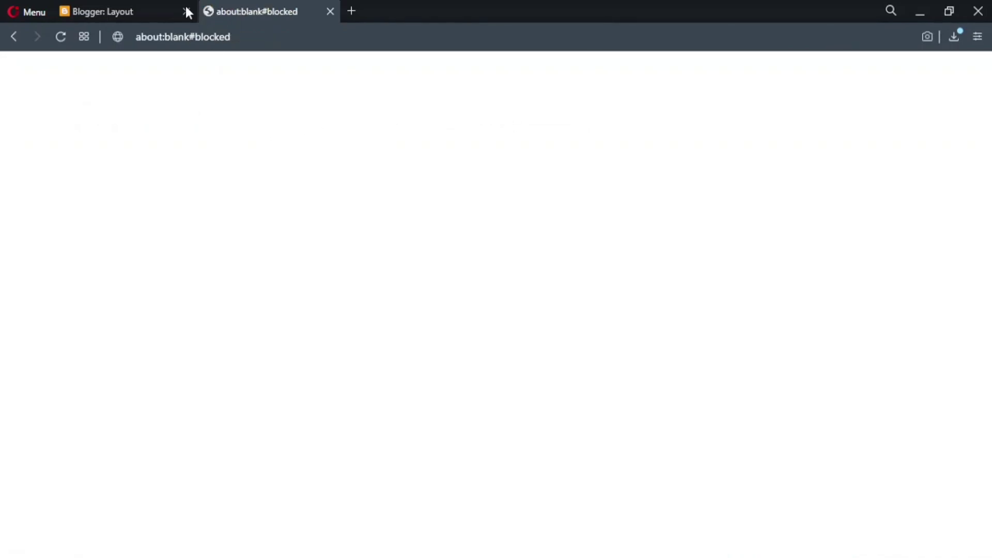
{"action": "left_click", "coordinate": [137, 8]}
{"action": "left_click", "coordinate": [282, 11]}
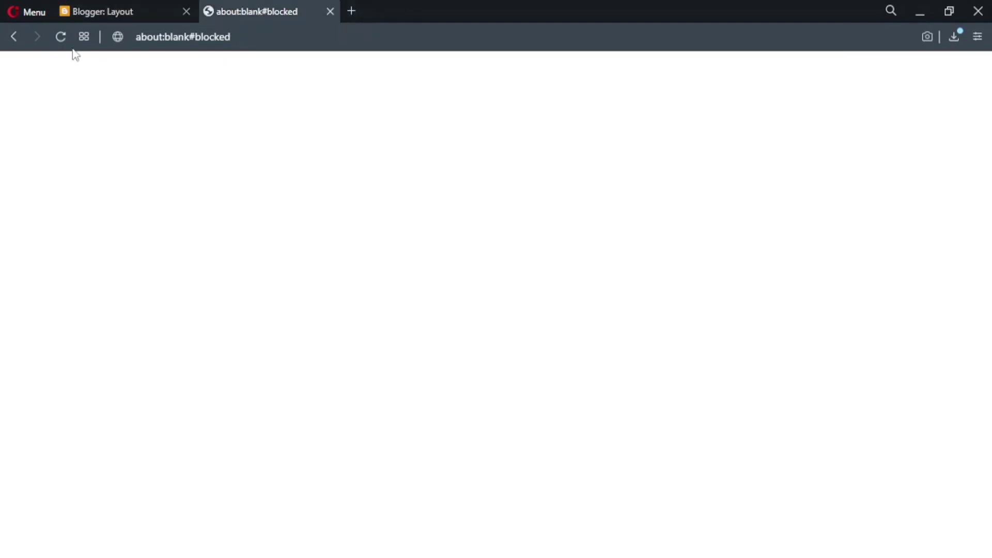
{"action": "left_click", "coordinate": [13, 36]}
{"action": "left_click", "coordinate": [95, 12]}
{"action": "left_click", "coordinate": [14, 36]}
{"action": "left_click", "coordinate": [14, 37]}
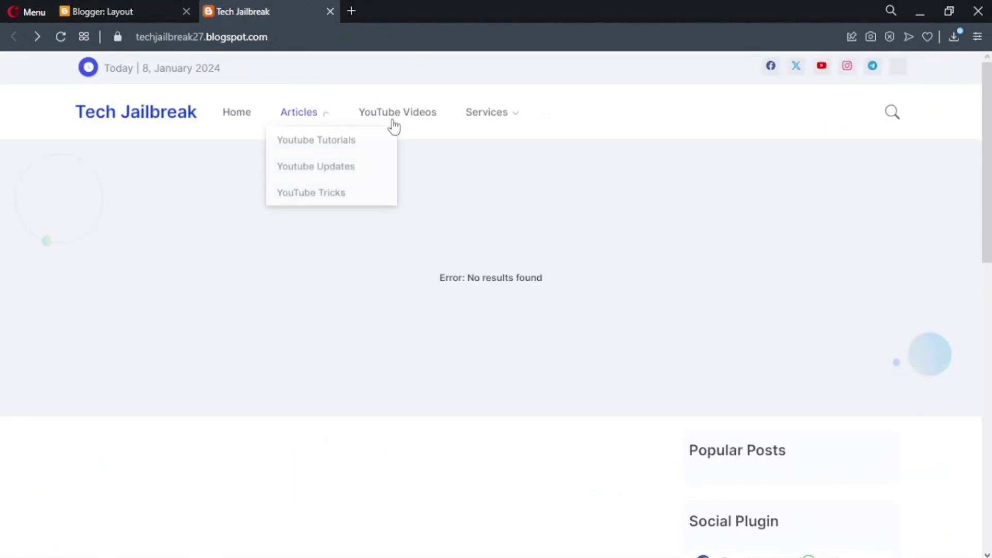
- Create a new blog post titled "demo"
{"action": "left_click", "coordinate": [124, 9]}
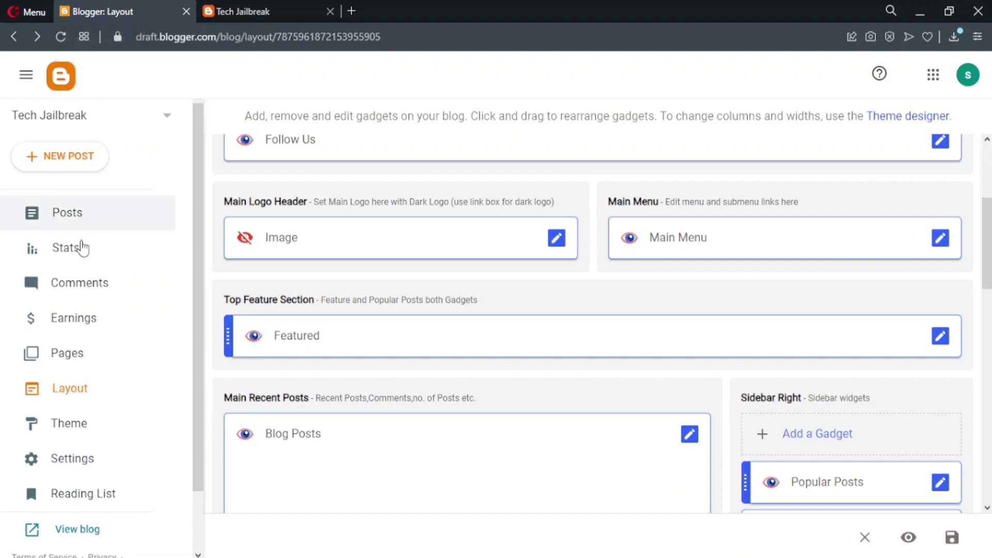
{"action": "left_click", "coordinate": [61, 211]}
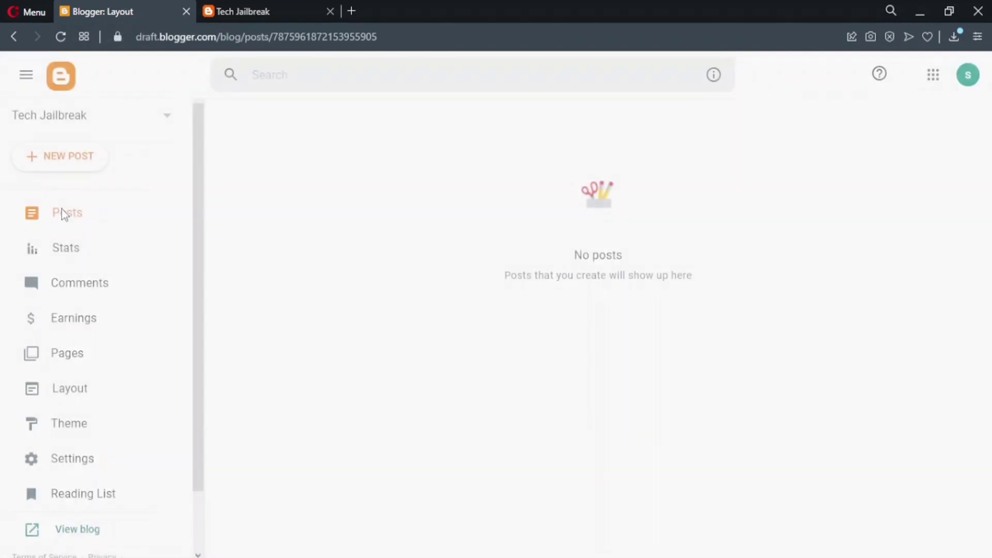
{"action": "left_click", "coordinate": [47, 163]}
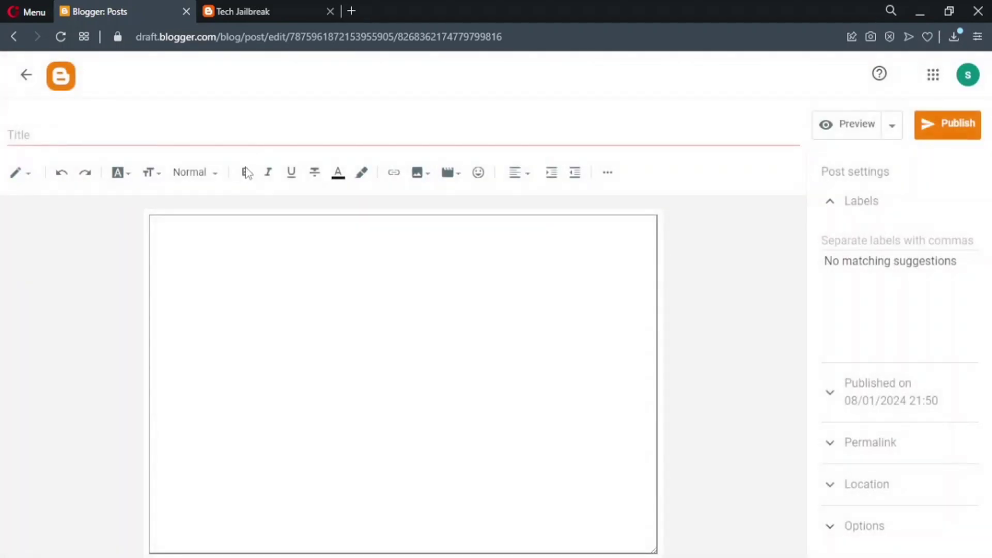
{"action": "left_click", "coordinate": [90, 129]}
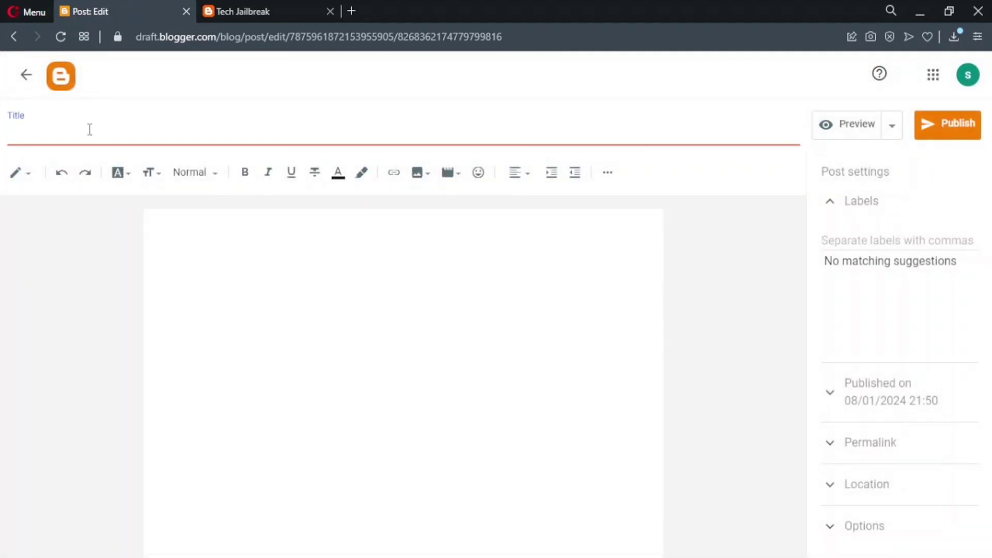
{"action": "type", "text": "dem"}
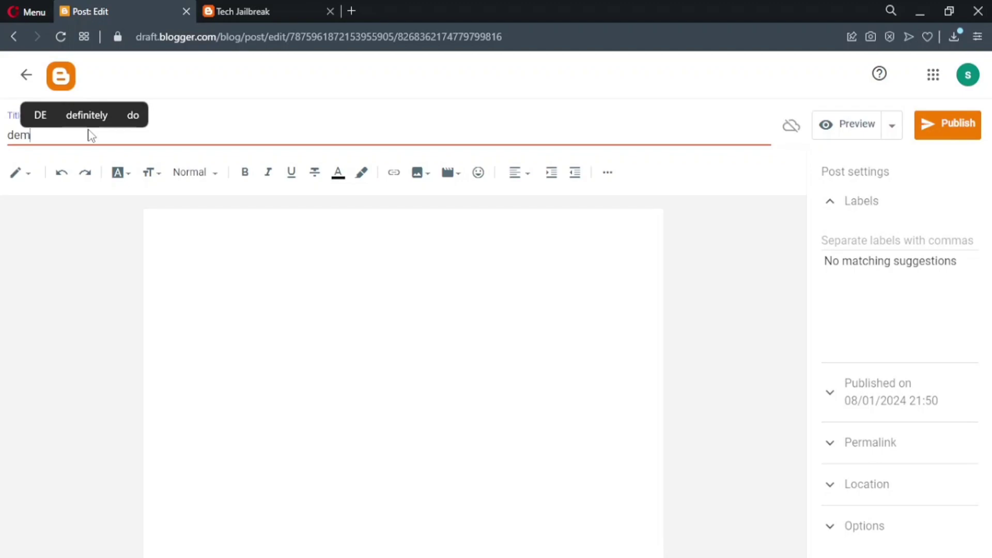
{"action": "type", "text": "o"}
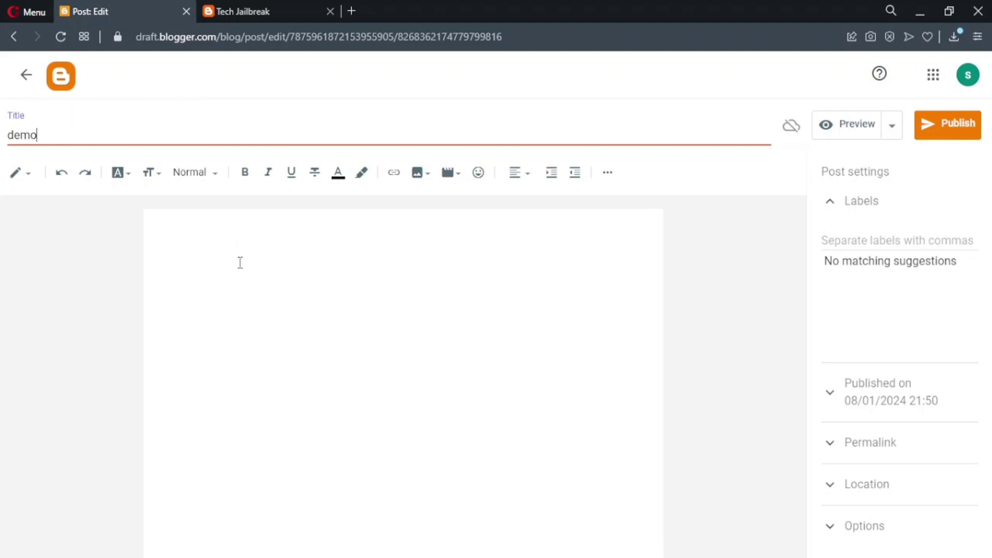
{"action": "left_click", "coordinate": [240, 262]}
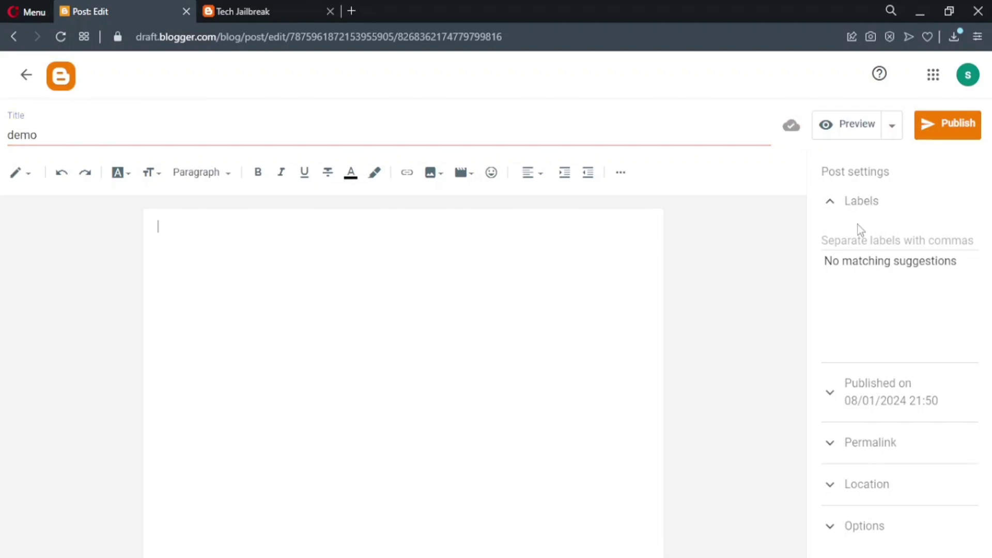
- Copy the Articles menu name from the live blog and add it as a label on the demo post
{"action": "left_click", "coordinate": [882, 240]}
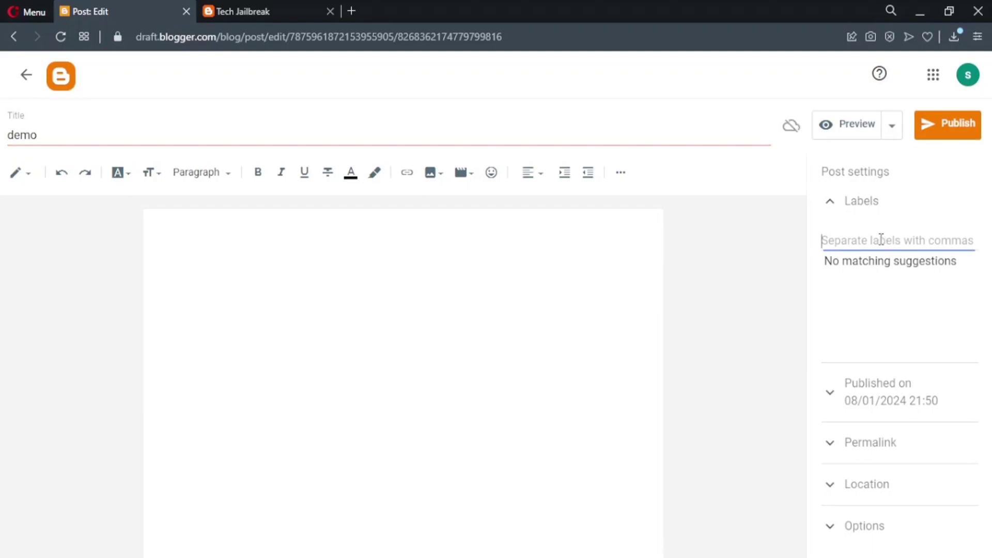
{"action": "left_click", "coordinate": [266, 11]}
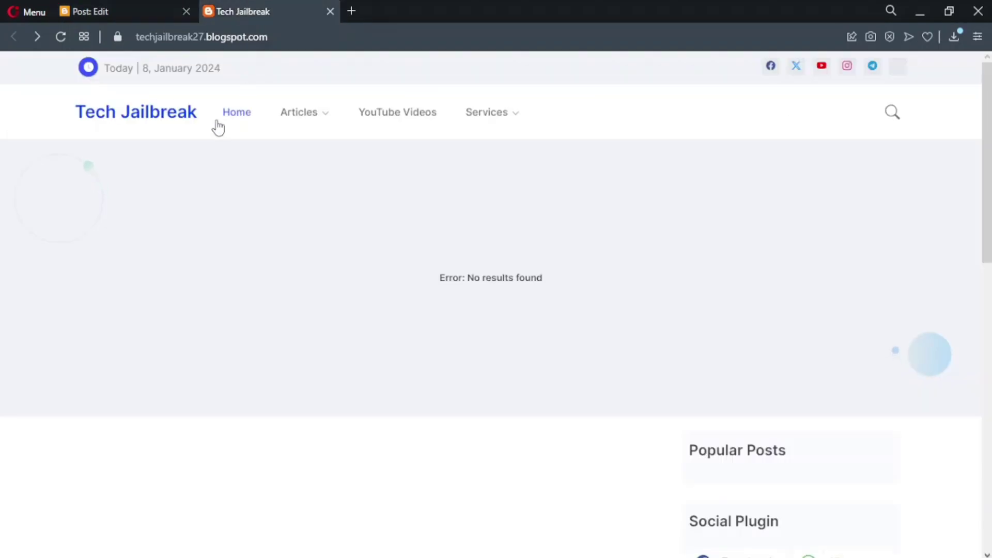
{"action": "mouse_move", "coordinate": [290, 117]}
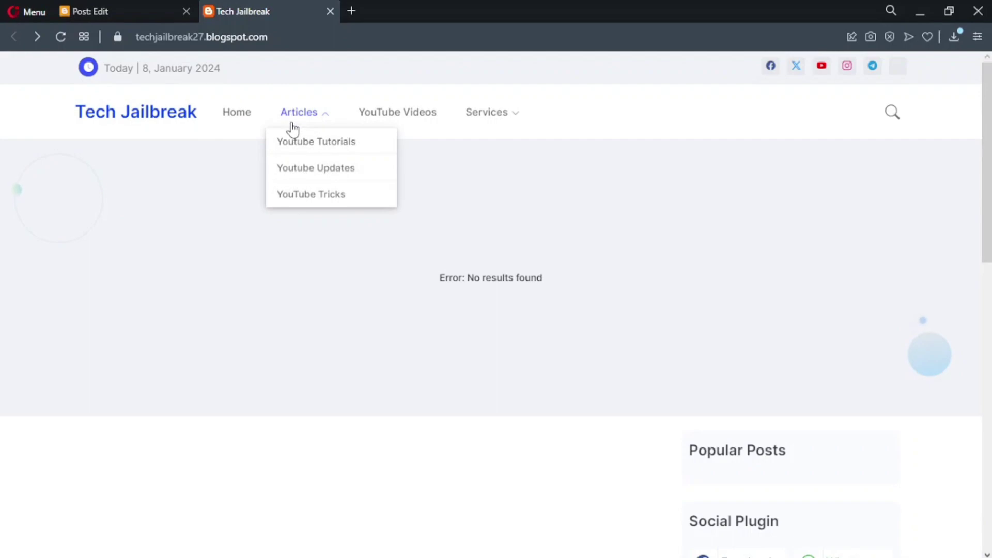
{"action": "left_click_drag", "start_coordinate": [274, 115], "coordinate": [312, 121]}
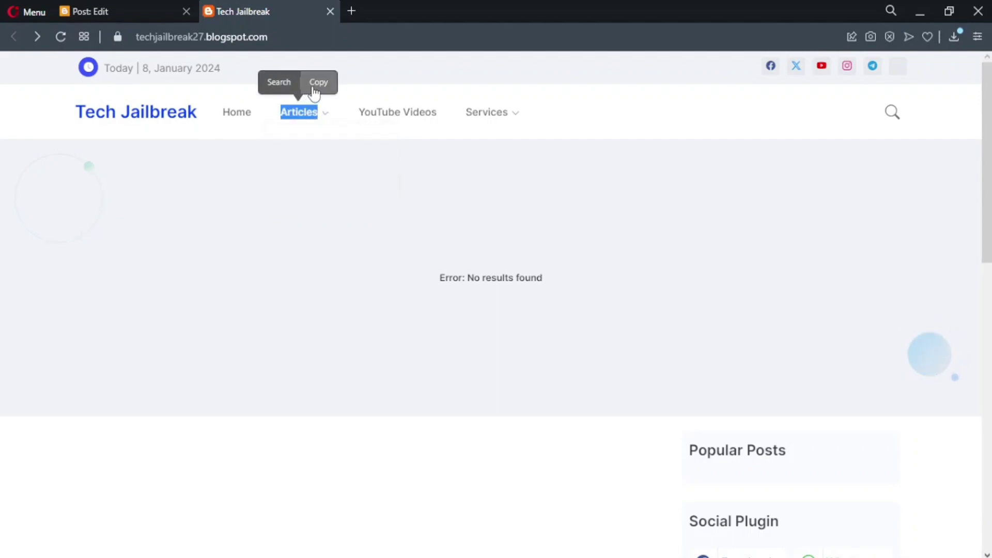
{"action": "left_click", "coordinate": [307, 92]}
{"action": "left_click", "coordinate": [167, 16]}
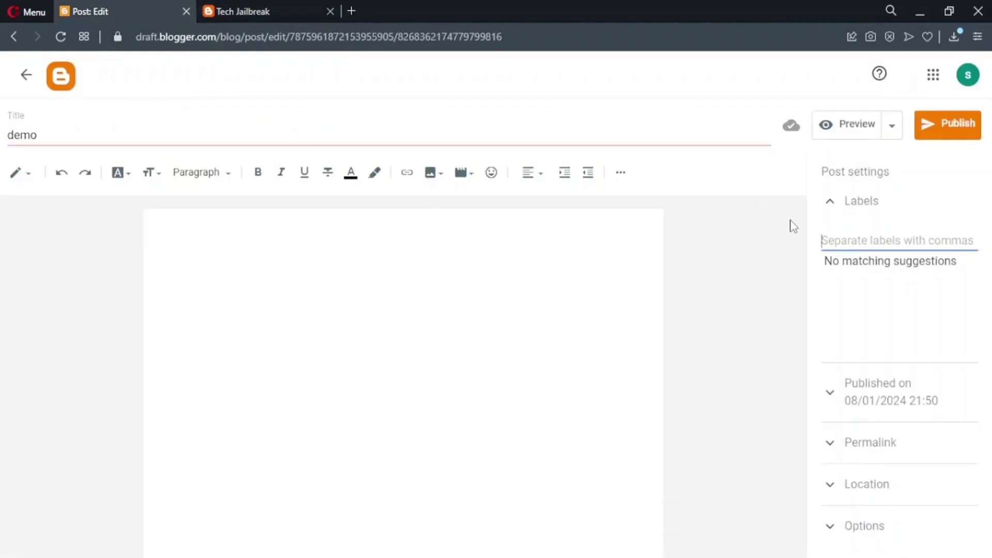
{"action": "right_click", "coordinate": [846, 237]}
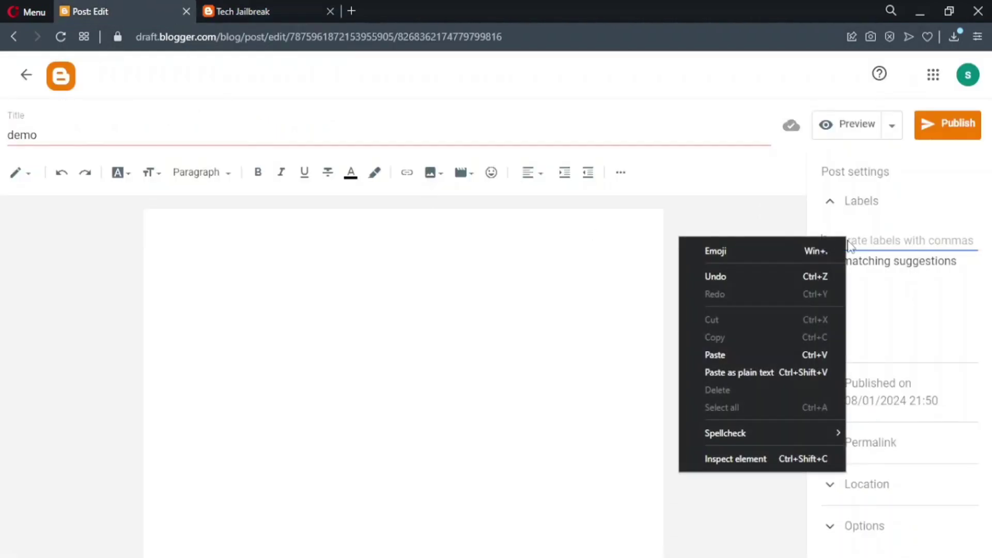
{"action": "left_click", "coordinate": [764, 354]}
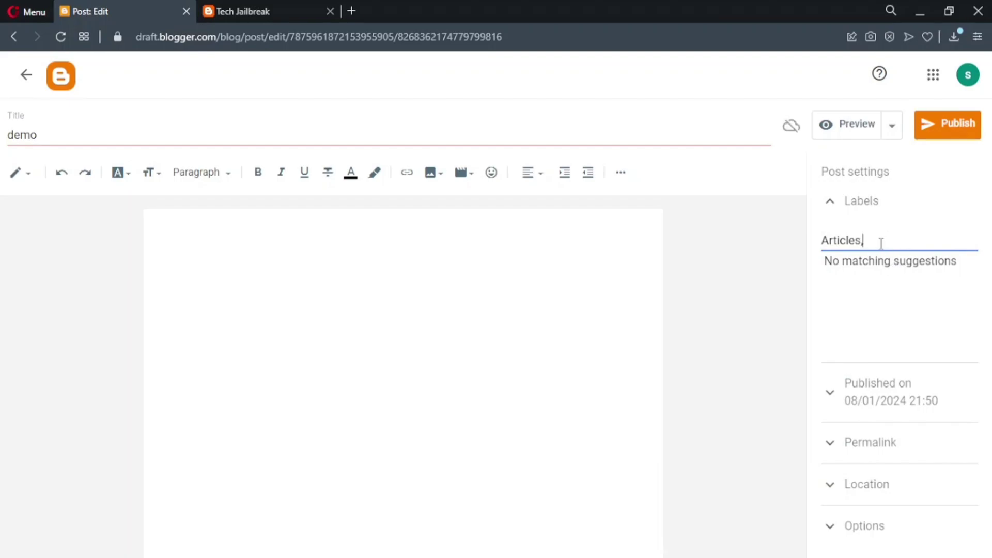
- Add the Youtube Tutorials submenu name from the live blog to the post's labels, separated by a comma
{"action": "left_click", "coordinate": [271, 12]}
{"action": "mouse_move", "coordinate": [302, 112]}
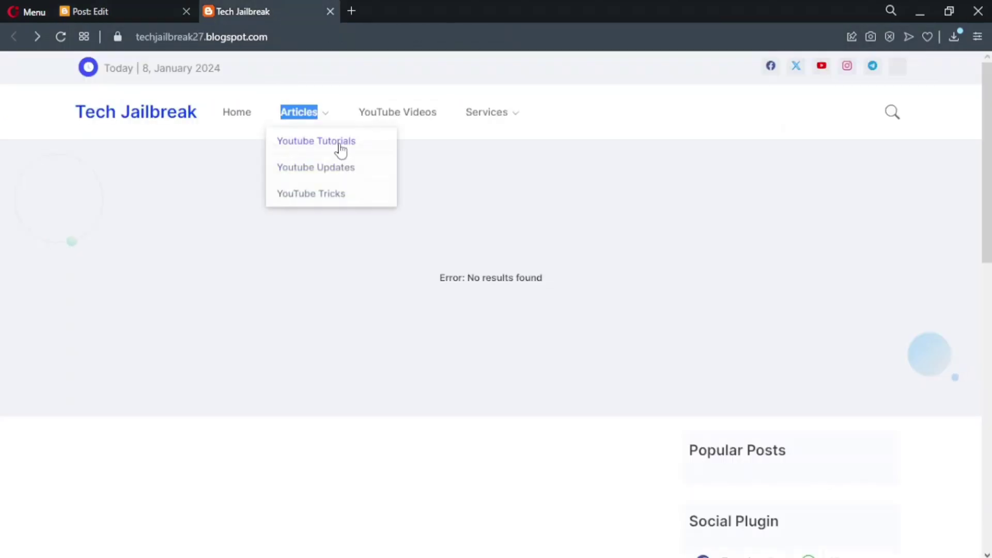
{"action": "left_click_drag", "start_coordinate": [276, 146], "coordinate": [358, 150]}
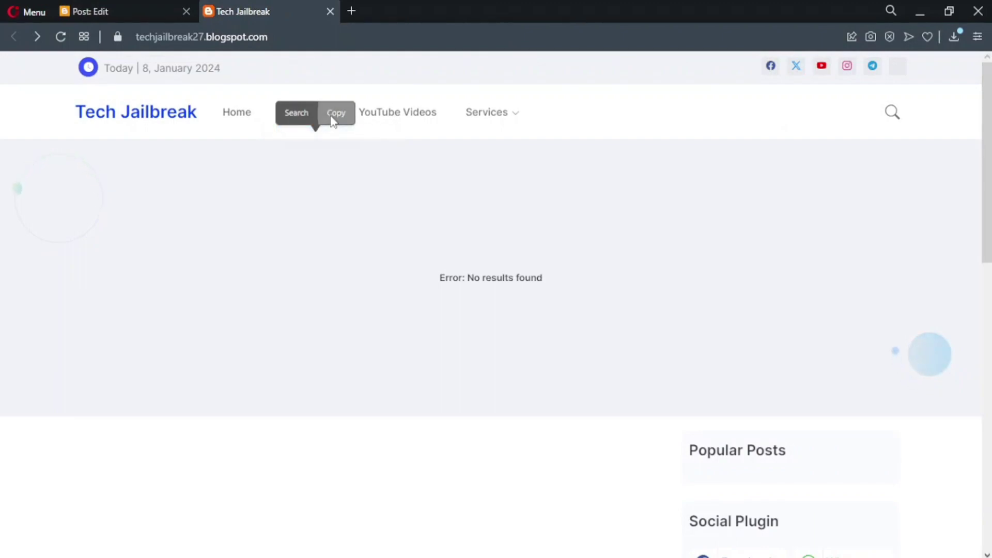
{"action": "left_click", "coordinate": [332, 117]}
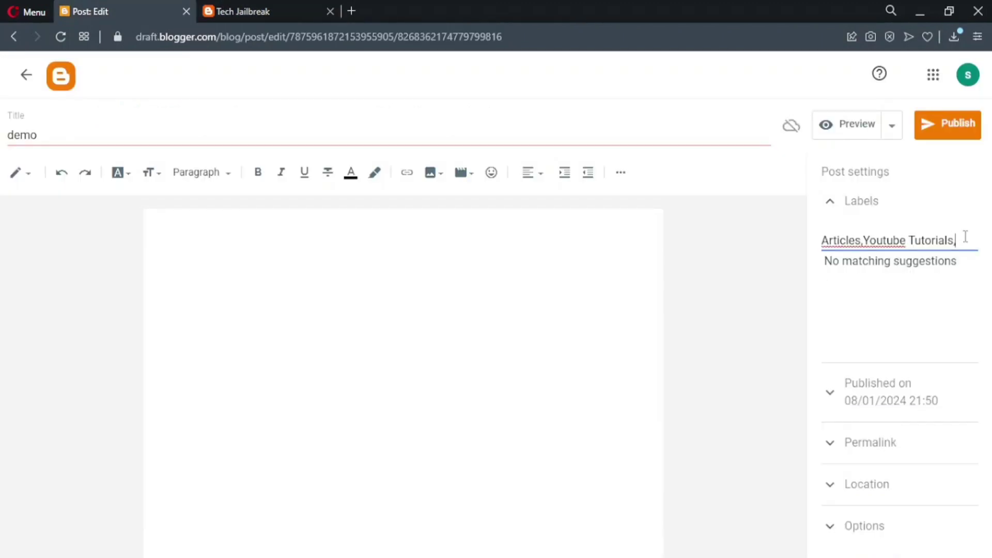
- Copy the Youtube Updates submenu name from the live blog and append it to the post's labels
{"action": "left_click", "coordinate": [235, 12]}
{"action": "left_click_drag", "start_coordinate": [272, 171], "coordinate": [358, 178]}
{"action": "right_click", "coordinate": [342, 166]}
{"action": "left_click", "coordinate": [377, 221]}
{"action": "left_click", "coordinate": [155, 9]}
{"action": "right_click", "coordinate": [959, 241]}
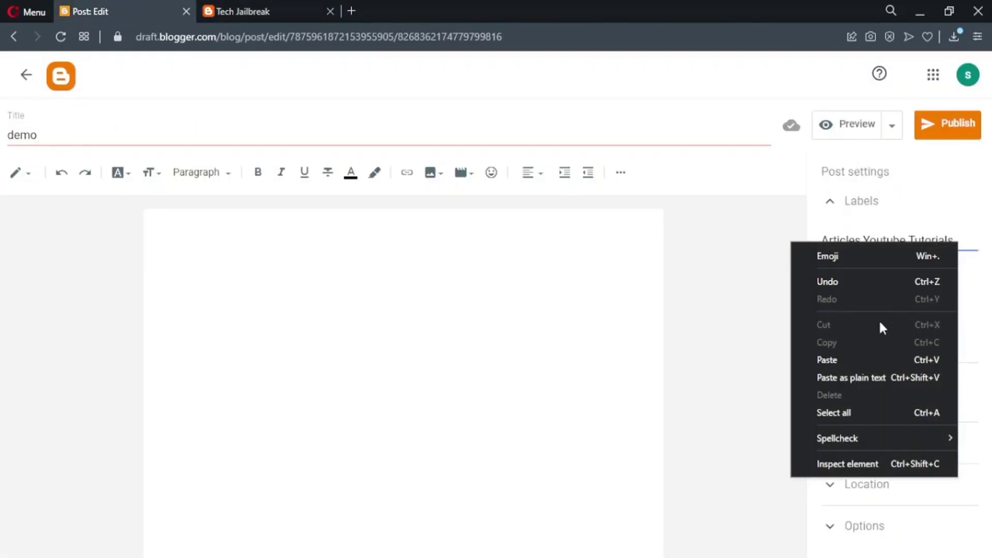
{"action": "left_click", "coordinate": [862, 360]}
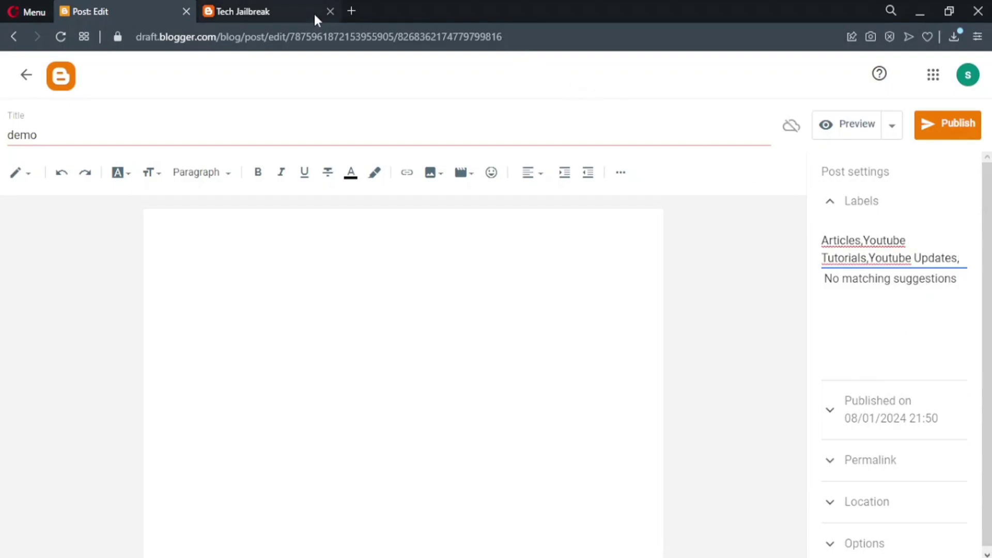
- Append the remaining menu names as labels: YouTube Tricks, YouTube Videos, Services, Editing Pack, Thumbnail Pack and Digital Products
{"action": "left_click", "coordinate": [290, 8]}
{"action": "mouse_move", "coordinate": [349, 122]}
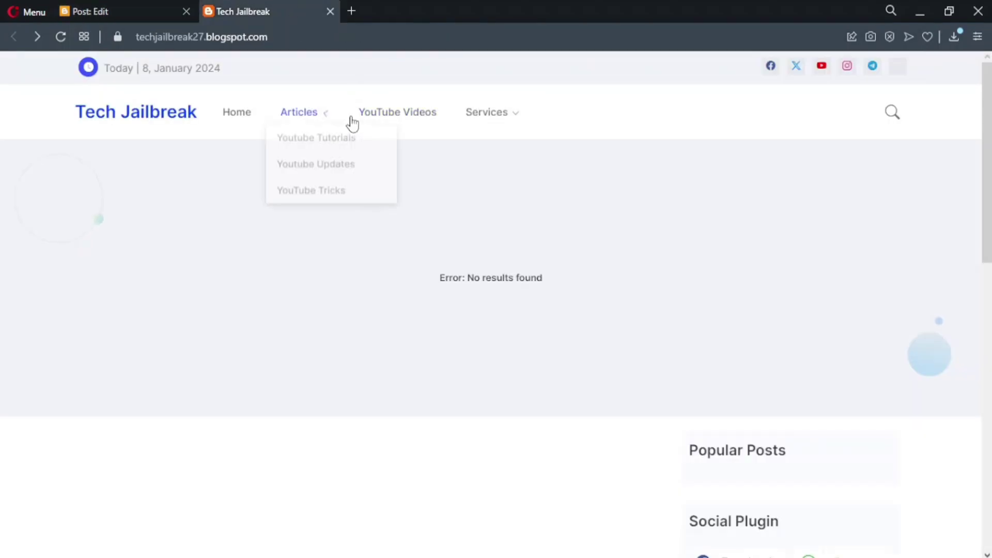
{"action": "triple_click", "coordinate": [288, 178]}
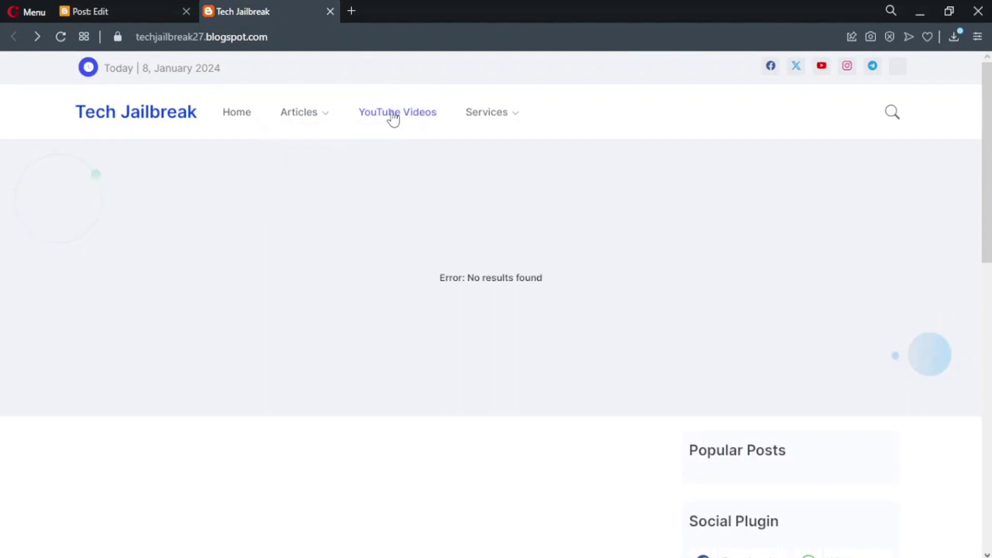
{"action": "mouse_move", "coordinate": [495, 116]}
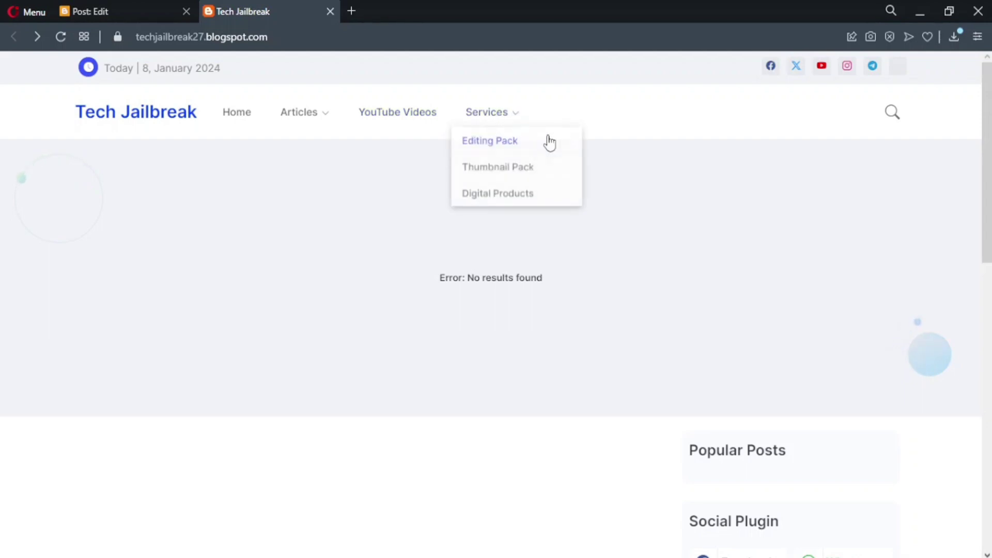
{"action": "left_click", "coordinate": [137, 7]}
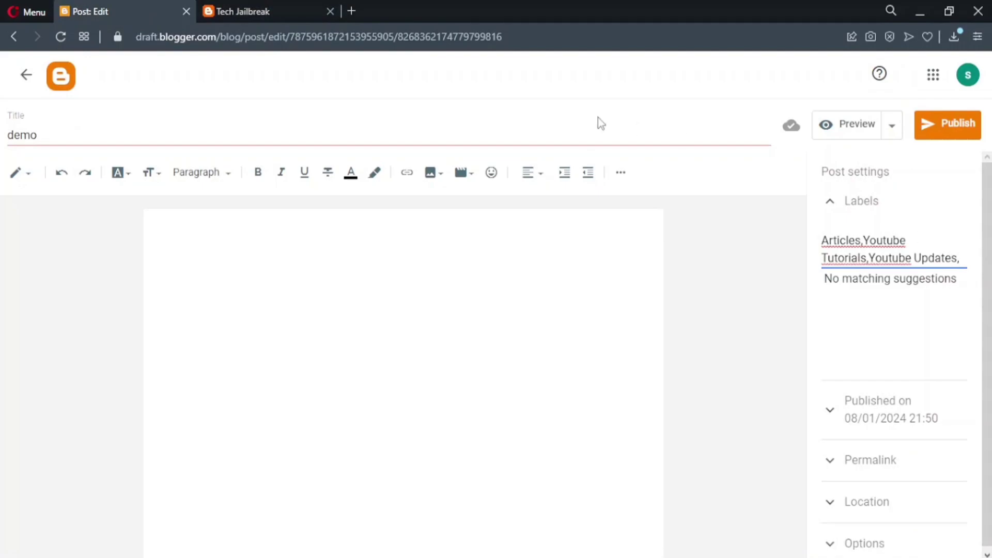
{"action": "left_click", "coordinate": [281, 8]}
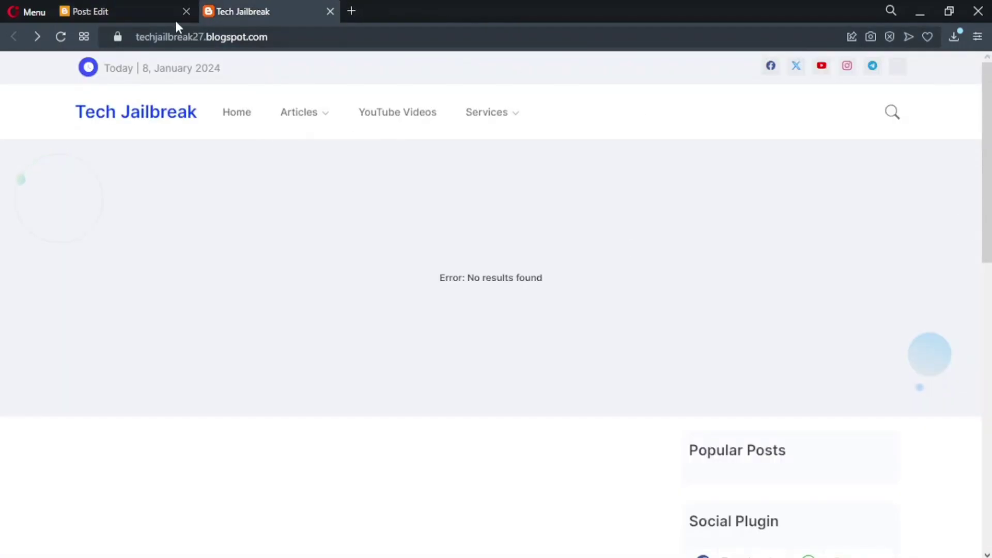
{"action": "left_click", "coordinate": [141, 7]}
{"action": "key", "text": "ctrl+v"}
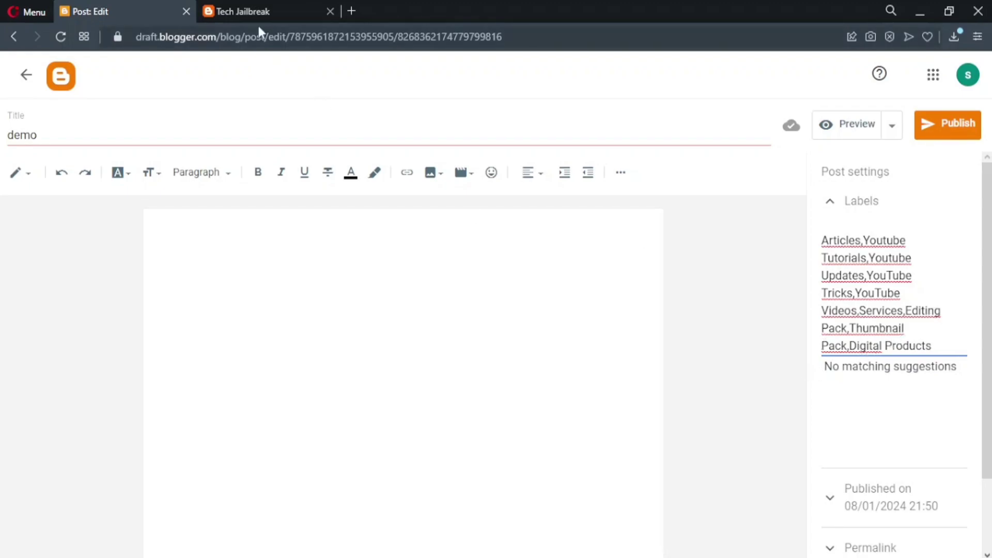
- Compare the post's labels with the live blog's menu items and publish the demo post
{"action": "left_click", "coordinate": [251, 8]}
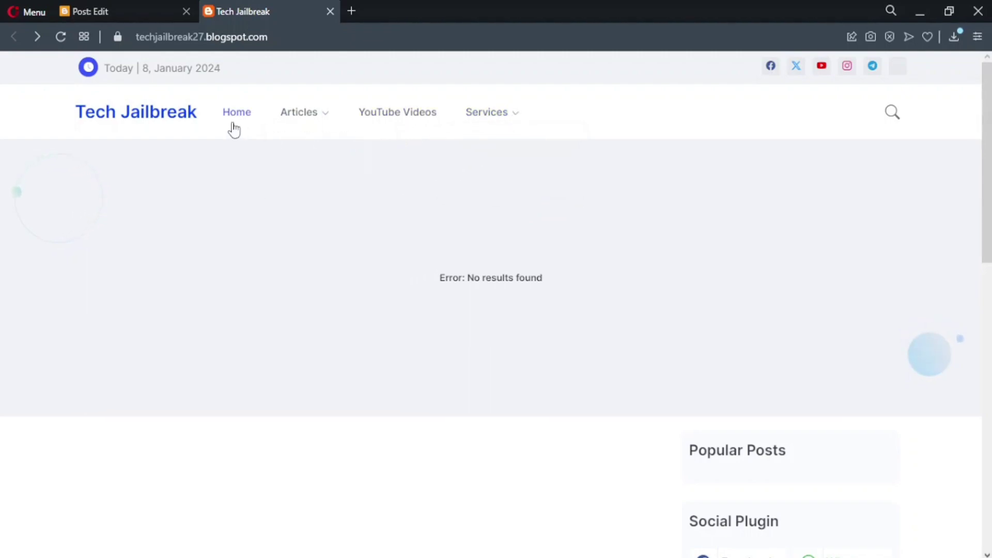
{"action": "mouse_move", "coordinate": [475, 105]}
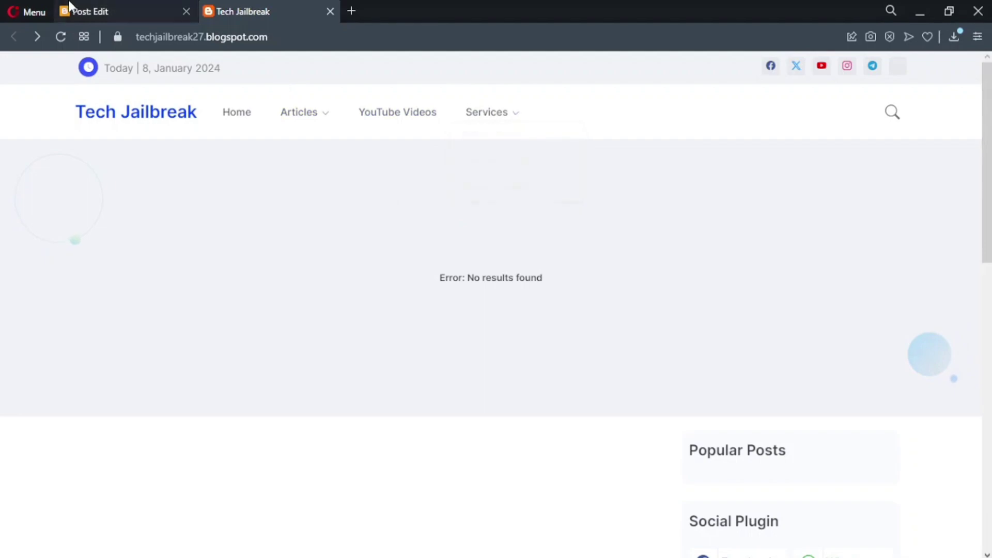
{"action": "left_click", "coordinate": [70, 2]}
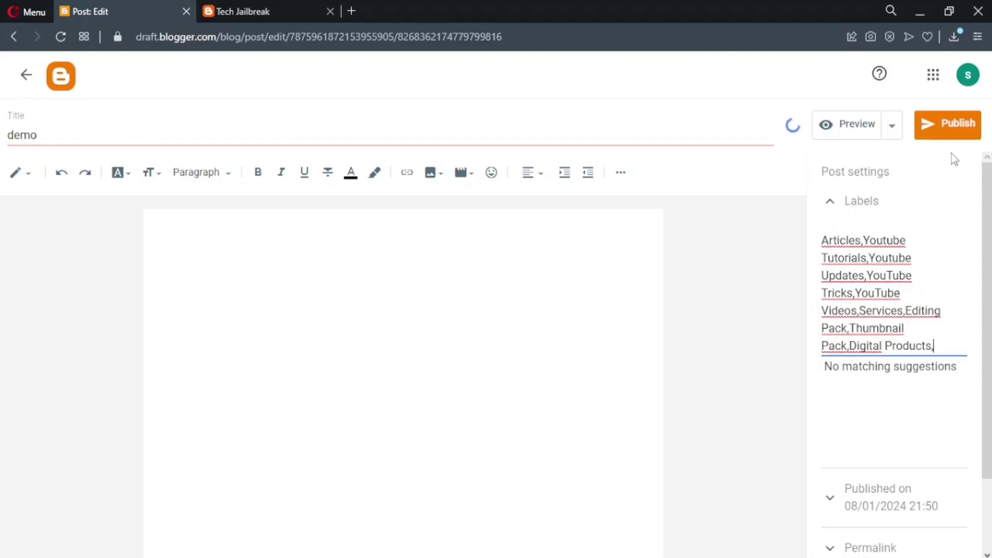
{"action": "left_click", "coordinate": [952, 128]}
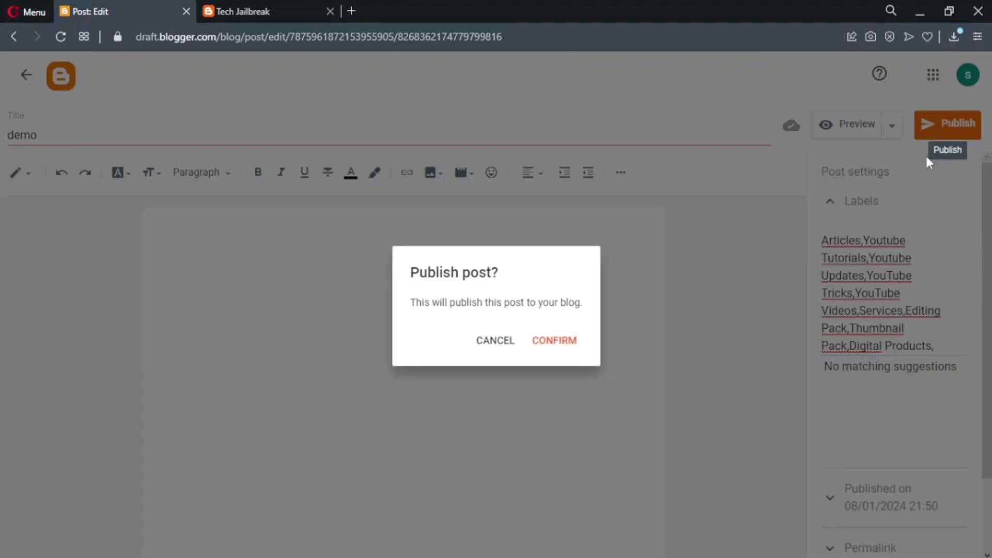
{"action": "left_click", "coordinate": [563, 342]}
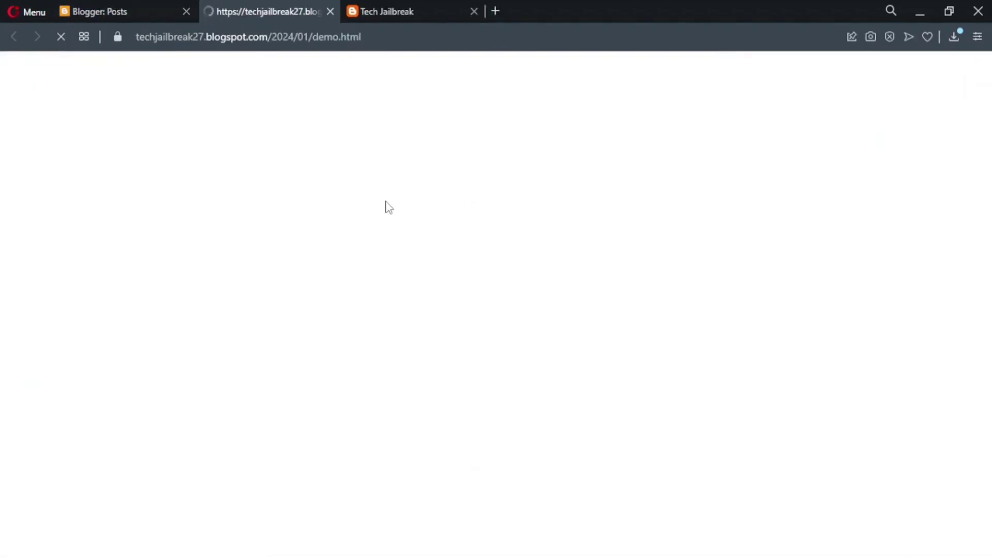
- Examine the tags and the Labels widget on the published demo post's page
{"action": "scroll", "coordinate": [217, 225], "scroll_direction": "down", "scroll_amount": 3}
{"action": "scroll", "coordinate": [216, 227], "scroll_direction": "up", "scroll_amount": 2}
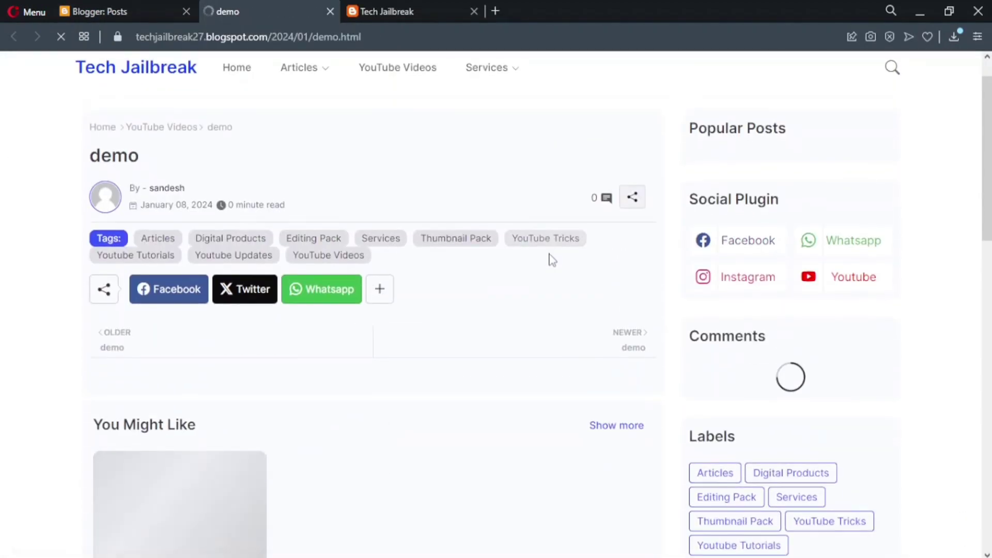
{"action": "scroll", "coordinate": [766, 268], "scroll_direction": "down", "scroll_amount": 5}
{"action": "scroll", "coordinate": [767, 250], "scroll_direction": "up", "scroll_amount": 3}
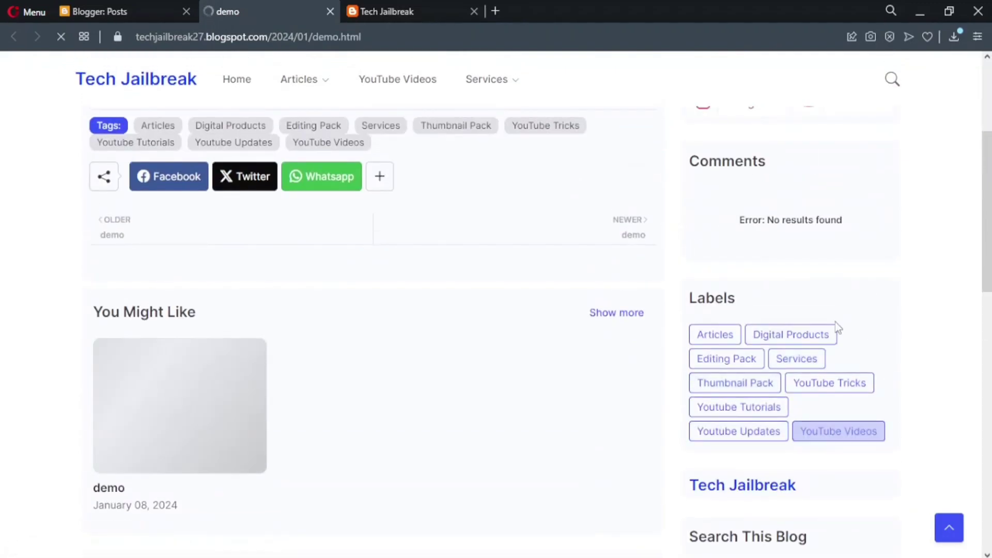
{"action": "scroll", "coordinate": [648, 334], "scroll_direction": "up", "scroll_amount": 3}
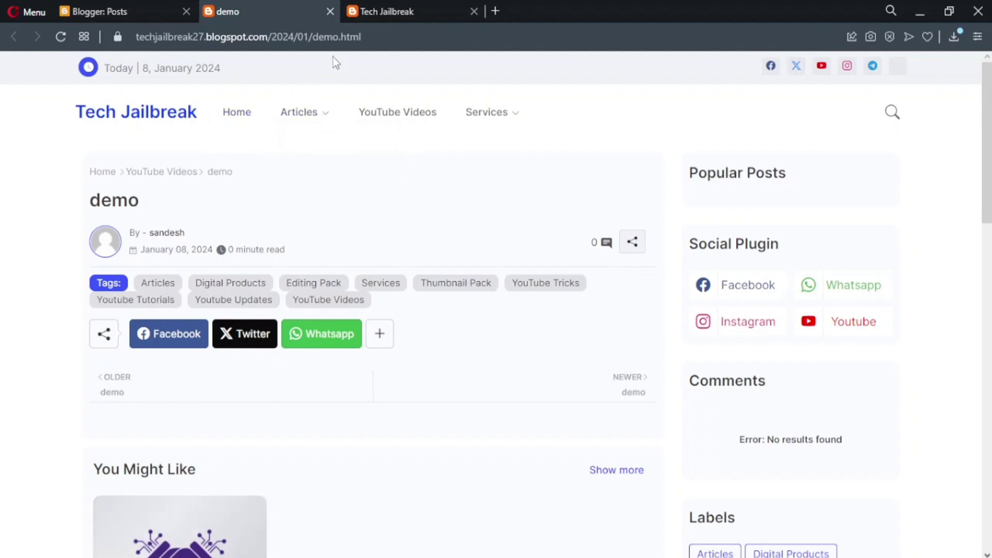
- Copy the published demo post's web address and open the blog's Layout page
{"action": "left_click_drag", "start_coordinate": [375, 35], "coordinate": [133, 38]}
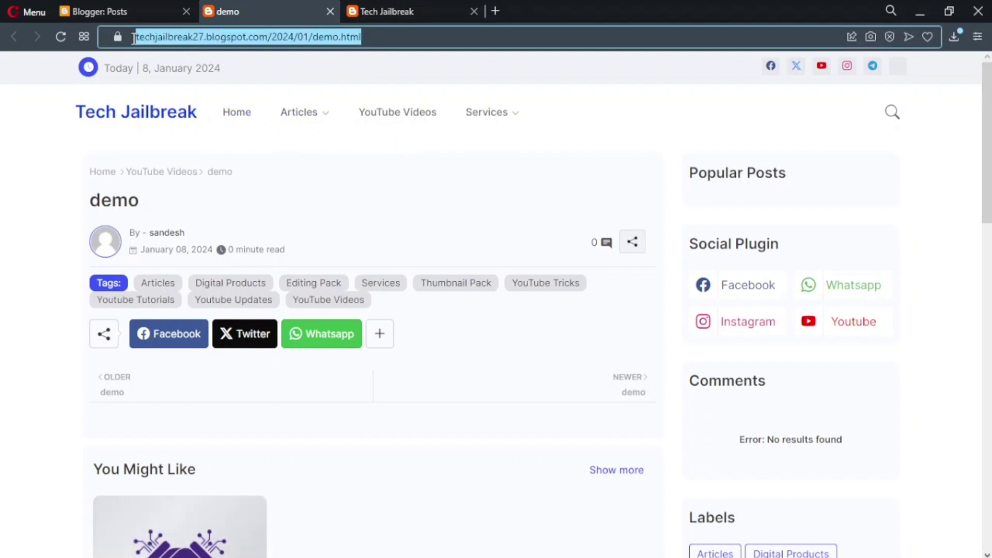
{"action": "right_click", "coordinate": [160, 38]}
{"action": "left_click", "coordinate": [198, 91]}
{"action": "left_click", "coordinate": [124, 10]}
{"action": "left_click", "coordinate": [61, 395]}
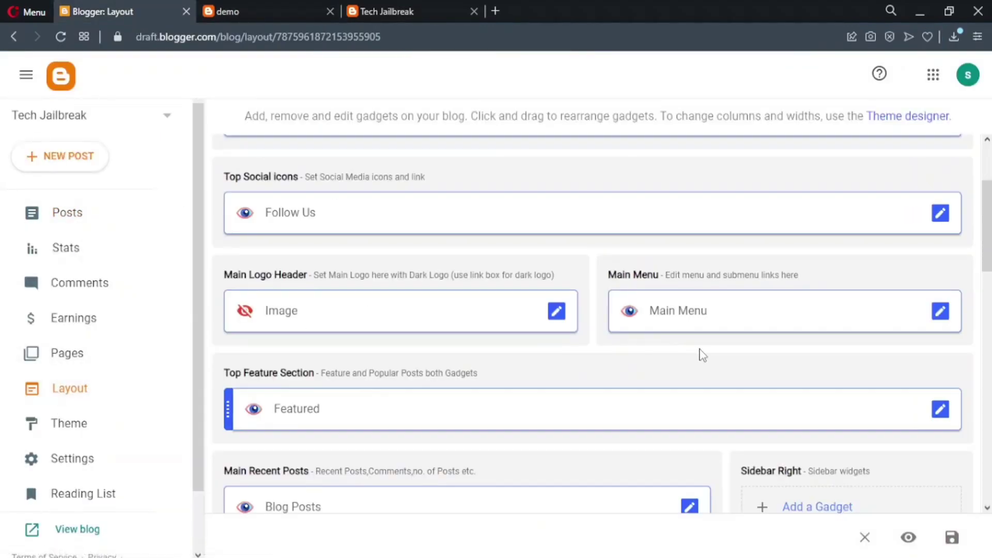
- Set the Home item's site URL to / in the Main Menu link list and save the gadget
{"action": "left_click", "coordinate": [940, 311]}
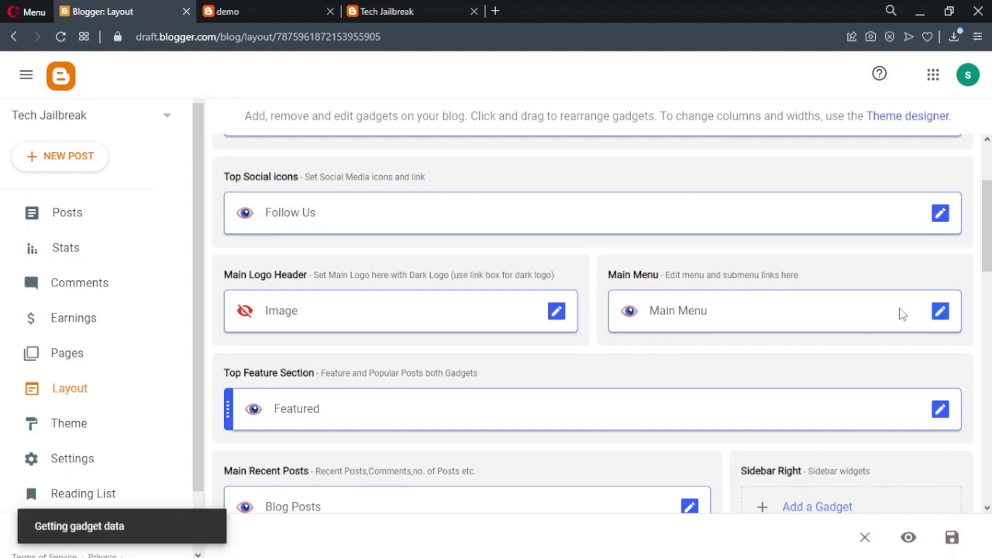
{"action": "scroll", "coordinate": [452, 359], "scroll_direction": "down", "scroll_amount": 3}
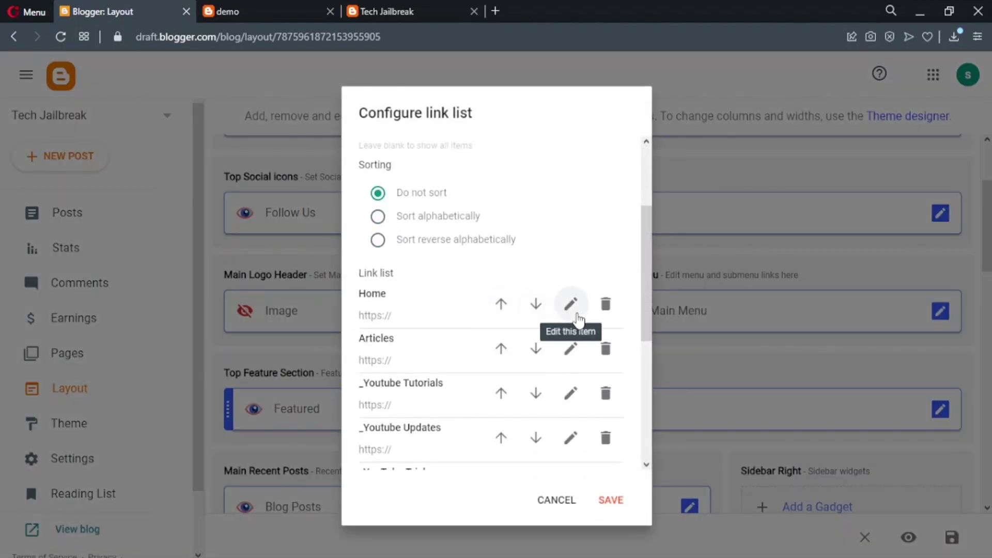
{"action": "left_click", "coordinate": [570, 305]}
{"action": "scroll", "coordinate": [424, 316], "scroll_direction": "down", "scroll_amount": 2}
{"action": "triple_click", "coordinate": [424, 316]}
{"action": "key", "text": "BackSpace"}
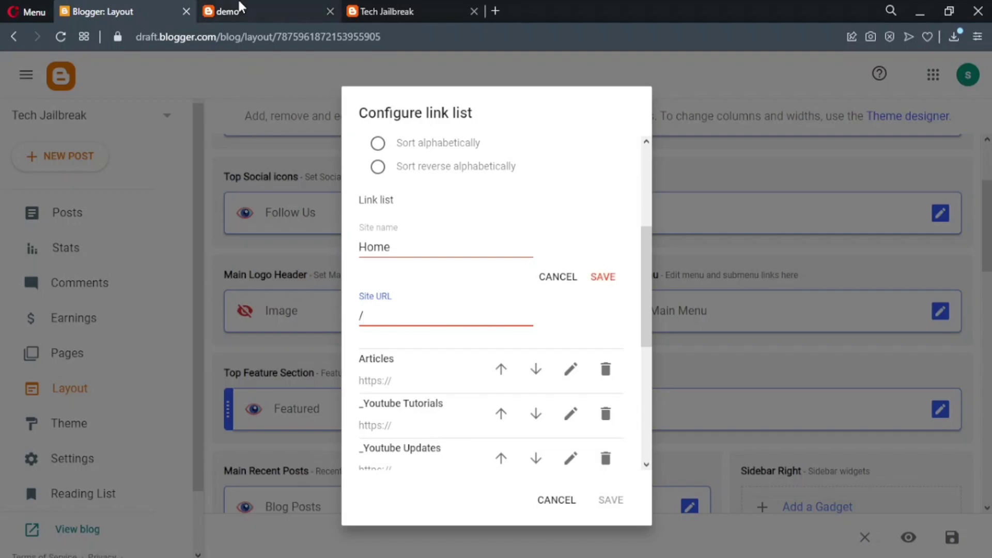
{"action": "left_click", "coordinate": [227, 10]}
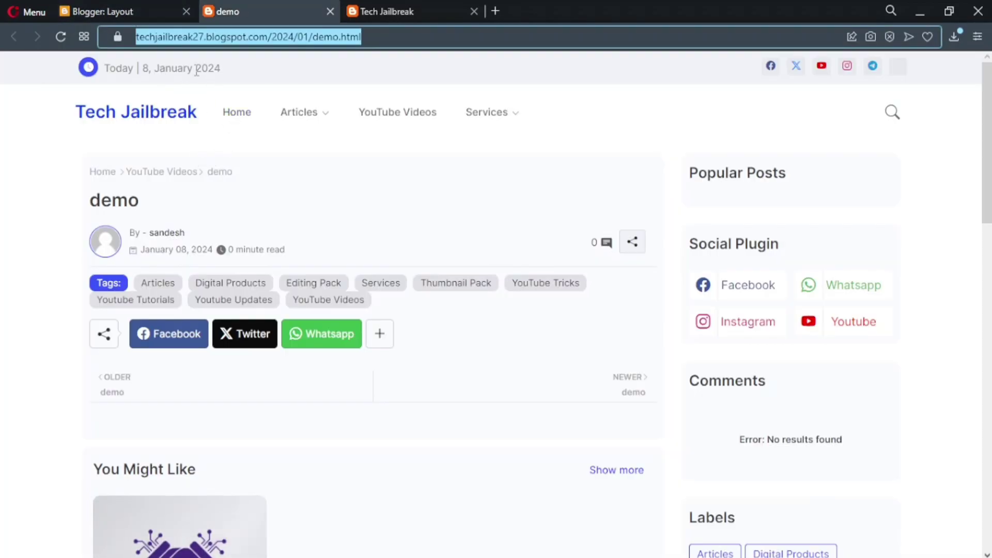
{"action": "left_click", "coordinate": [139, 3]}
{"action": "type", "text": "/"}
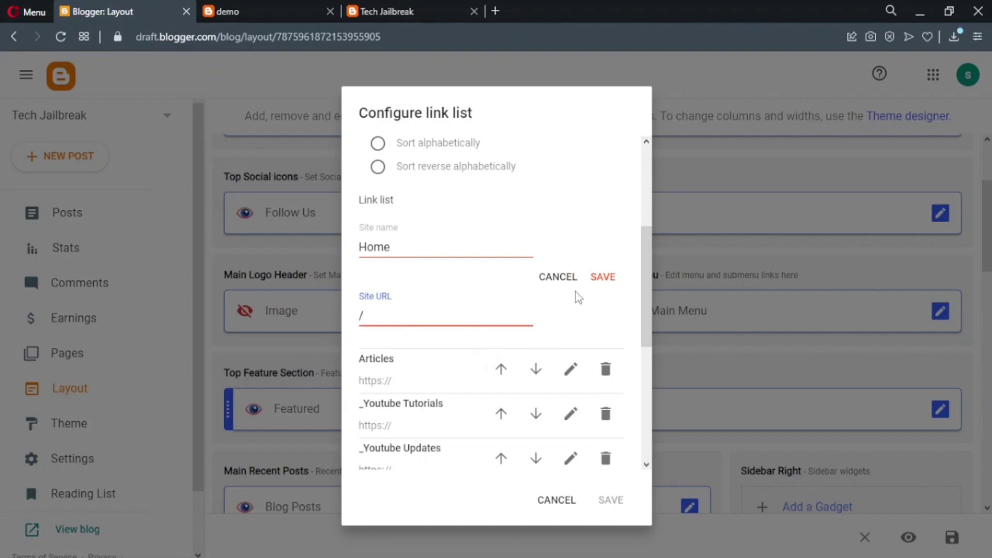
{"action": "left_click", "coordinate": [601, 281]}
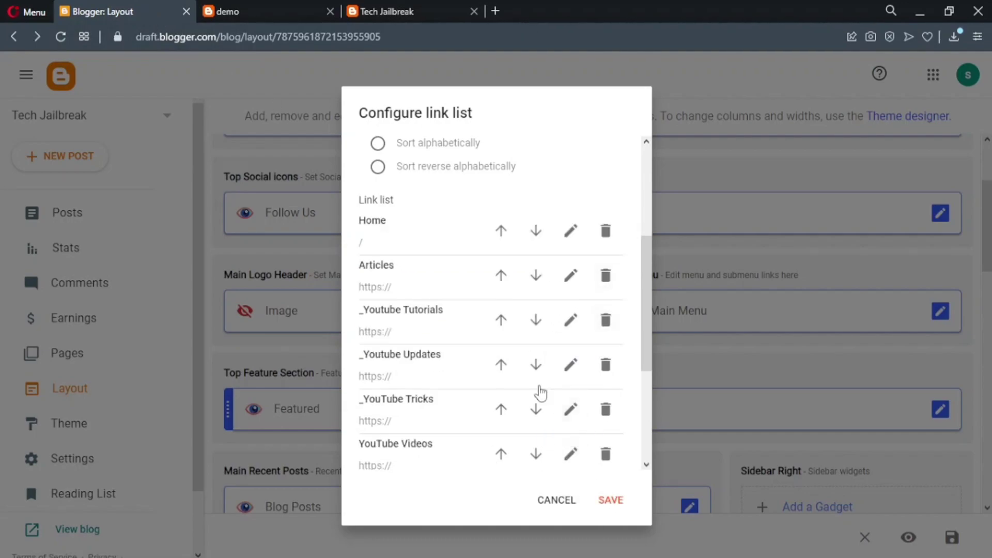
{"action": "left_click", "coordinate": [614, 501]}
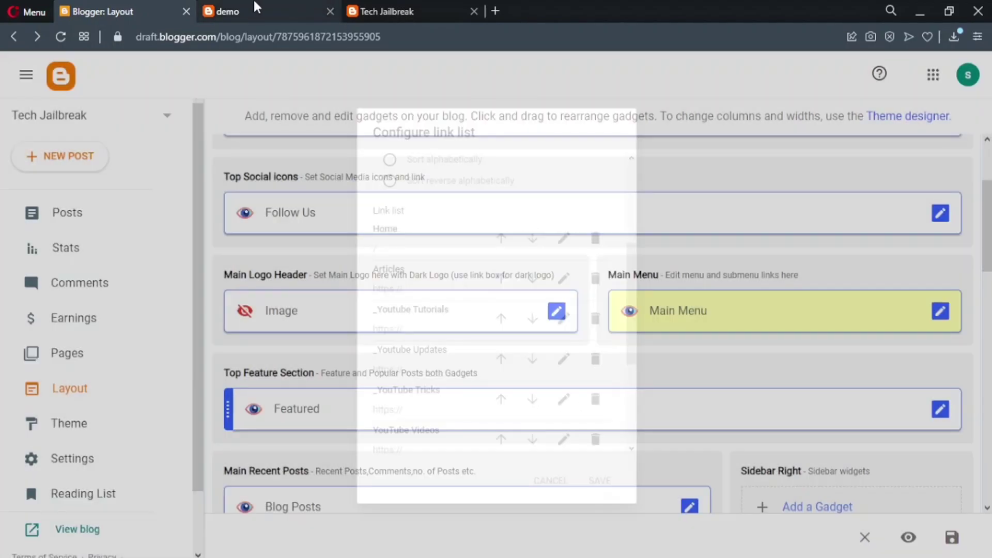
- Open the live blog's home page and copy its web address
{"action": "left_click", "coordinate": [253, 4]}
{"action": "left_click", "coordinate": [63, 32]}
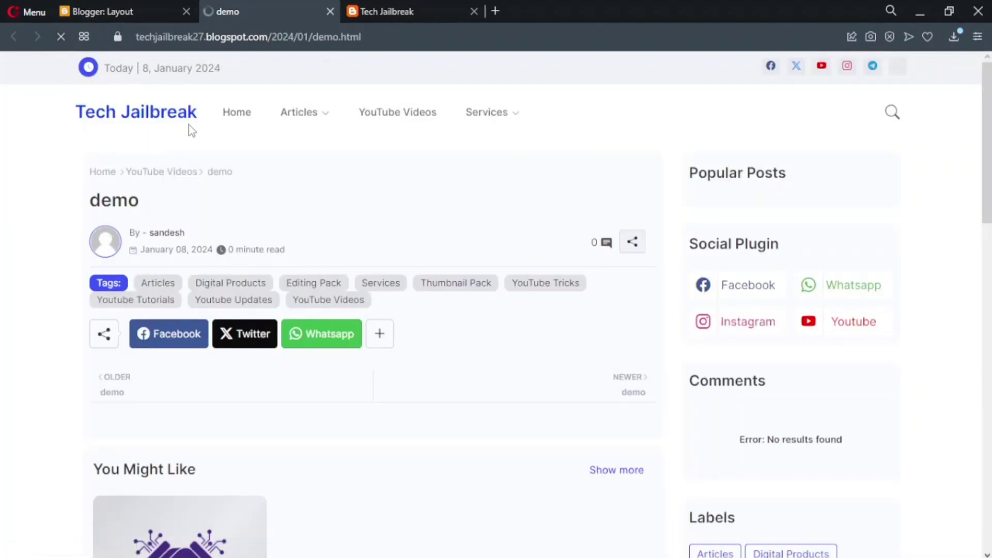
{"action": "left_click", "coordinate": [228, 120]}
{"action": "left_click_drag", "start_coordinate": [302, 38], "coordinate": [129, 36]}
{"action": "right_click", "coordinate": [189, 35]}
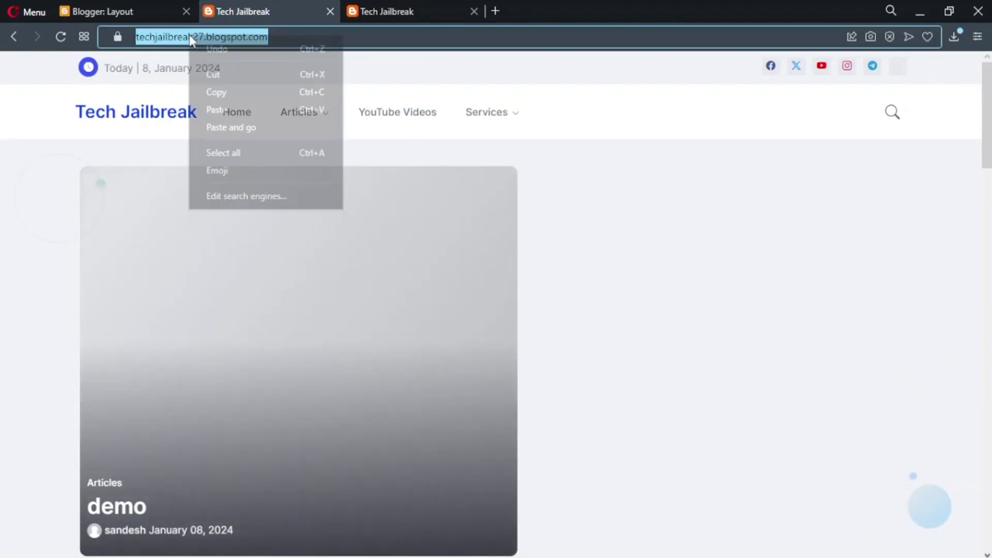
{"action": "left_click", "coordinate": [215, 93]}
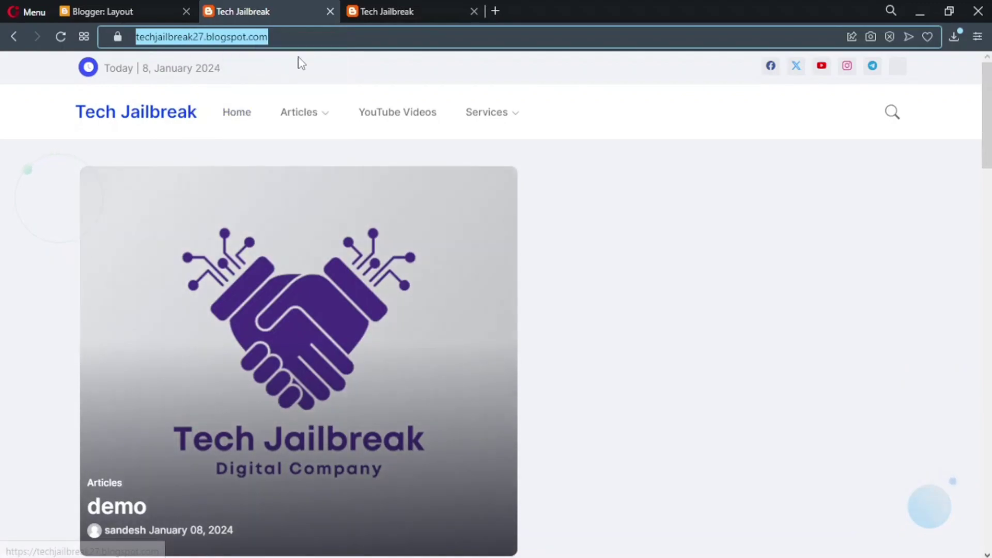
{"action": "left_click", "coordinate": [299, 36]}
- Open the Home item in the Main Menu link list for editing and compare its site URL with the blog's home page address
{"action": "left_click", "coordinate": [148, 10]}
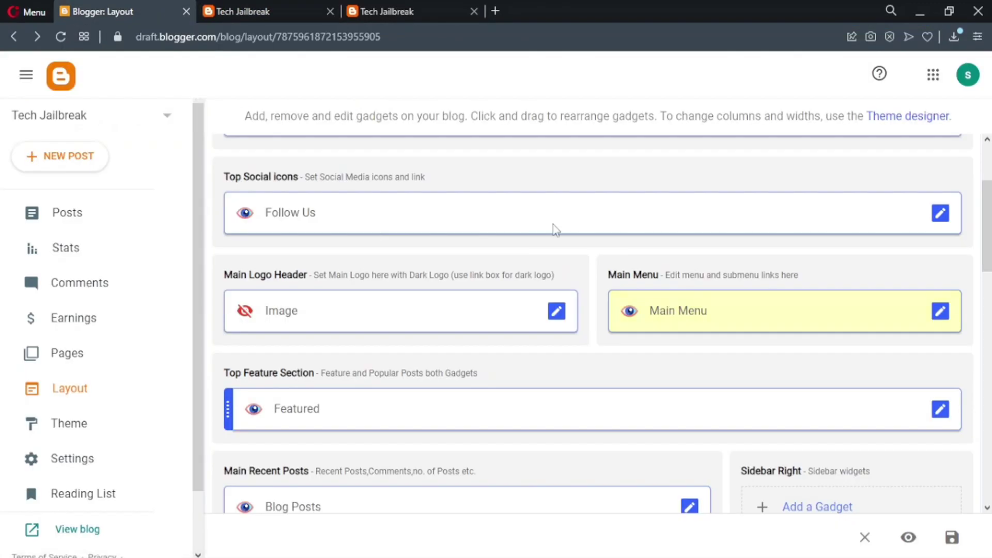
{"action": "left_click", "coordinate": [940, 312]}
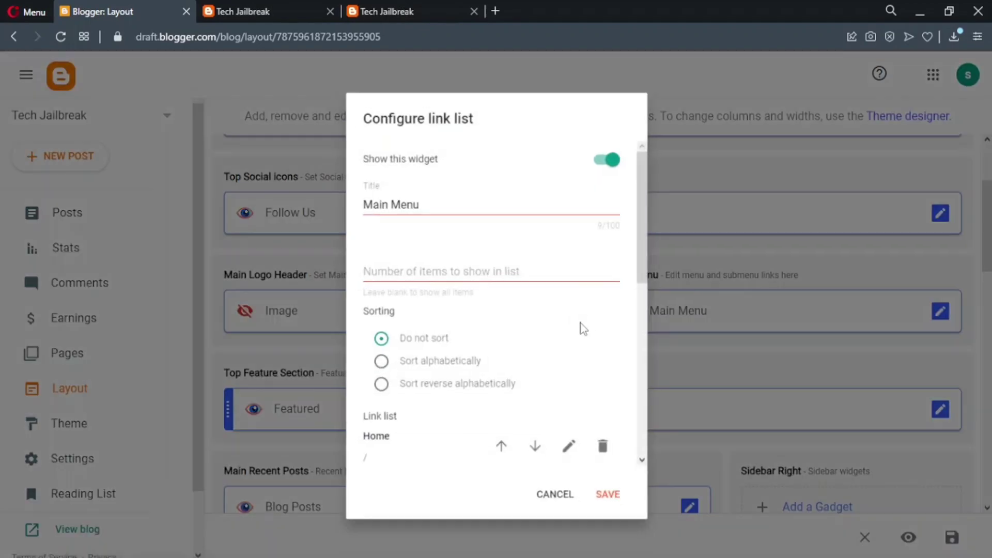
{"action": "scroll", "coordinate": [488, 315], "scroll_direction": "down", "scroll_amount": 3}
{"action": "left_click", "coordinate": [570, 305]}
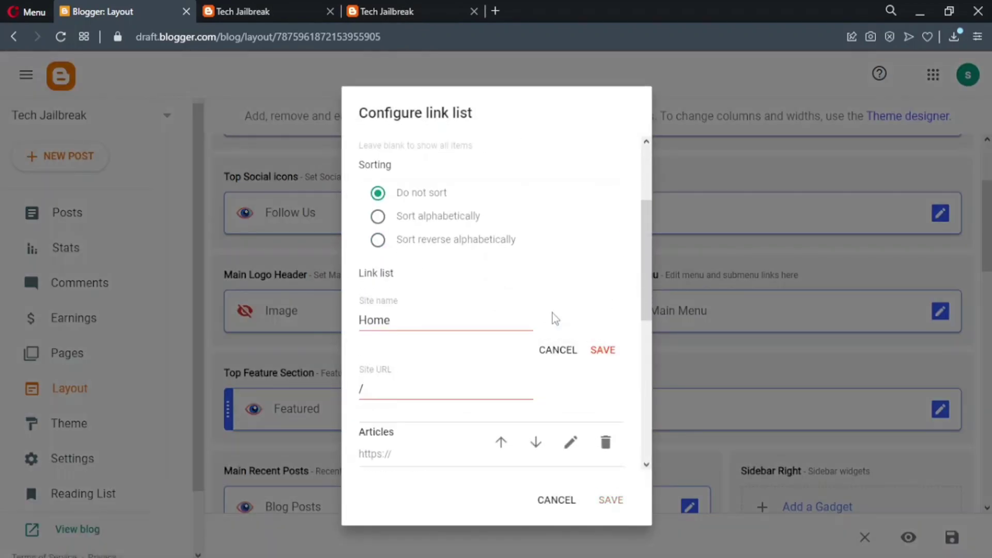
{"action": "scroll", "coordinate": [522, 314], "scroll_direction": "down", "scroll_amount": 1}
{"action": "left_click_drag", "start_coordinate": [382, 319], "coordinate": [347, 331]}
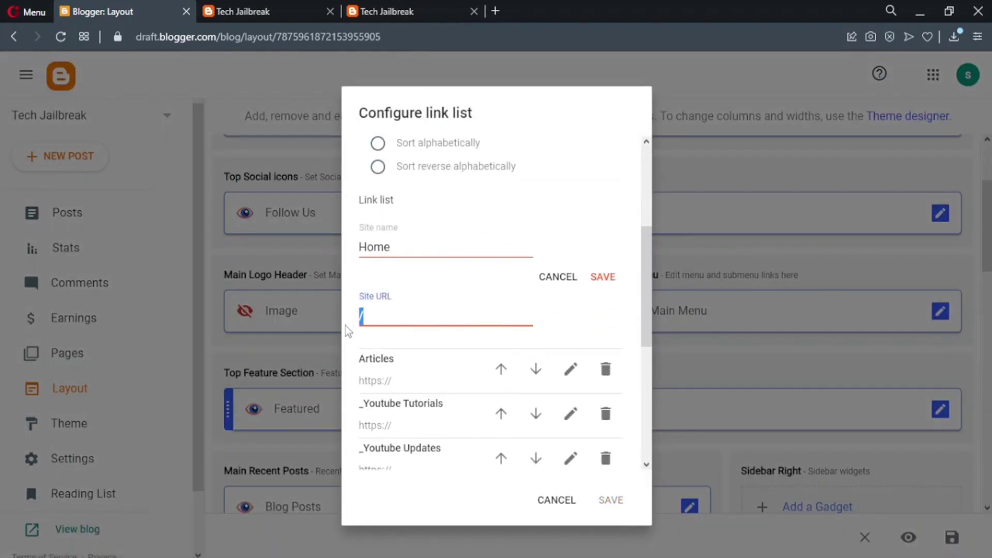
{"action": "left_click", "coordinate": [257, 12]}
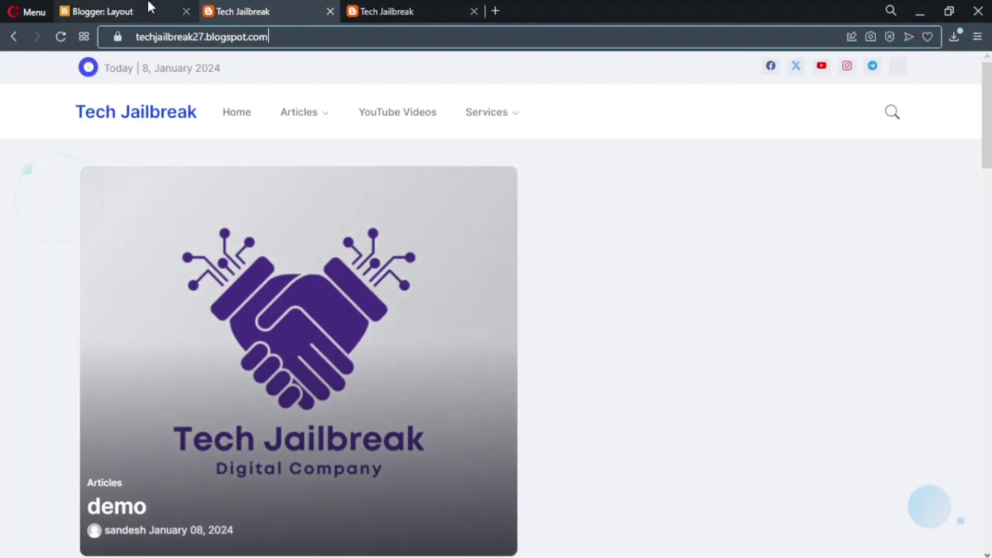
{"action": "left_click", "coordinate": [150, 7]}
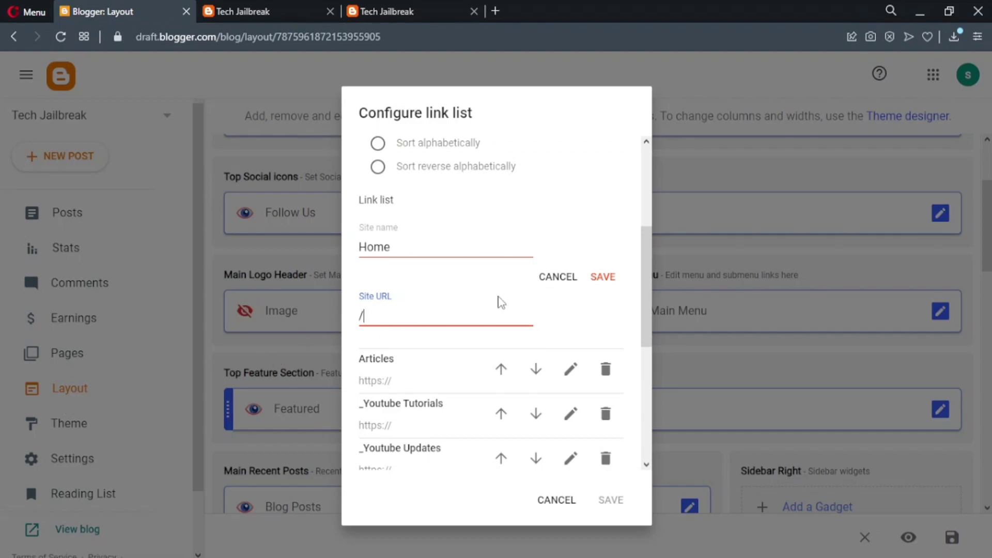
- Open the demo post from the blog's home page, go to its Articles label page and copy that page's web address
{"action": "left_click", "coordinate": [262, 10]}
{"action": "scroll", "coordinate": [253, 282], "scroll_direction": "down", "scroll_amount": 4}
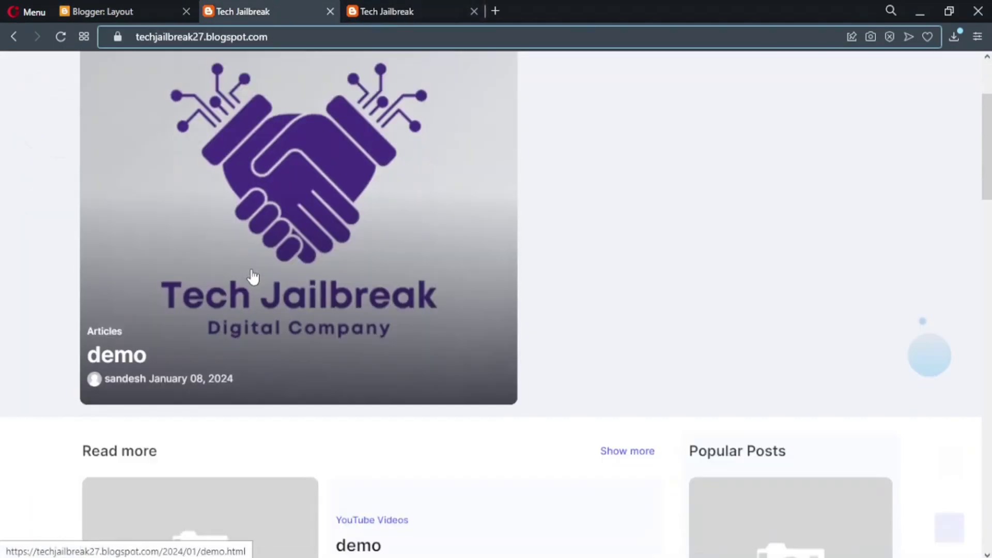
{"action": "scroll", "coordinate": [335, 177], "scroll_direction": "up", "scroll_amount": 4}
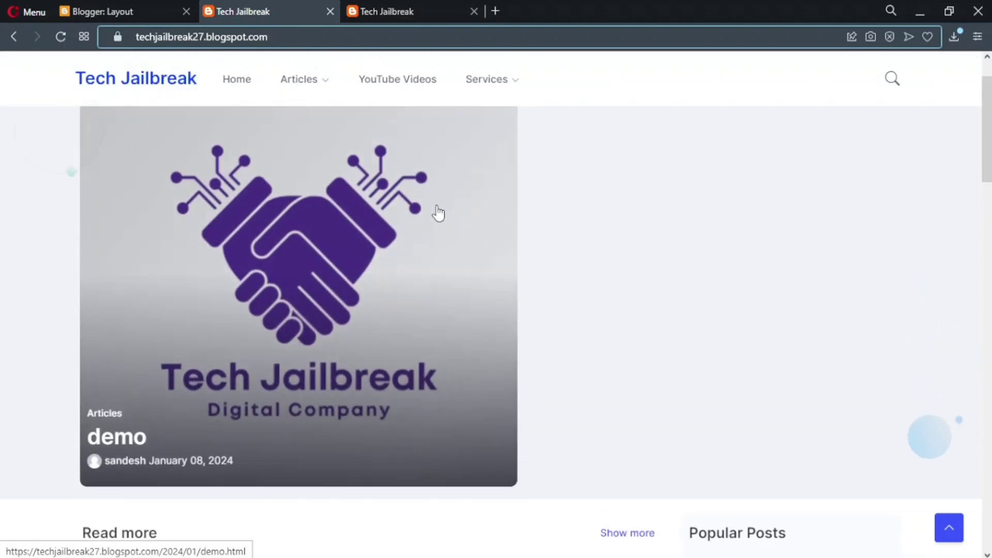
{"action": "scroll", "coordinate": [262, 314], "scroll_direction": "down", "scroll_amount": 2}
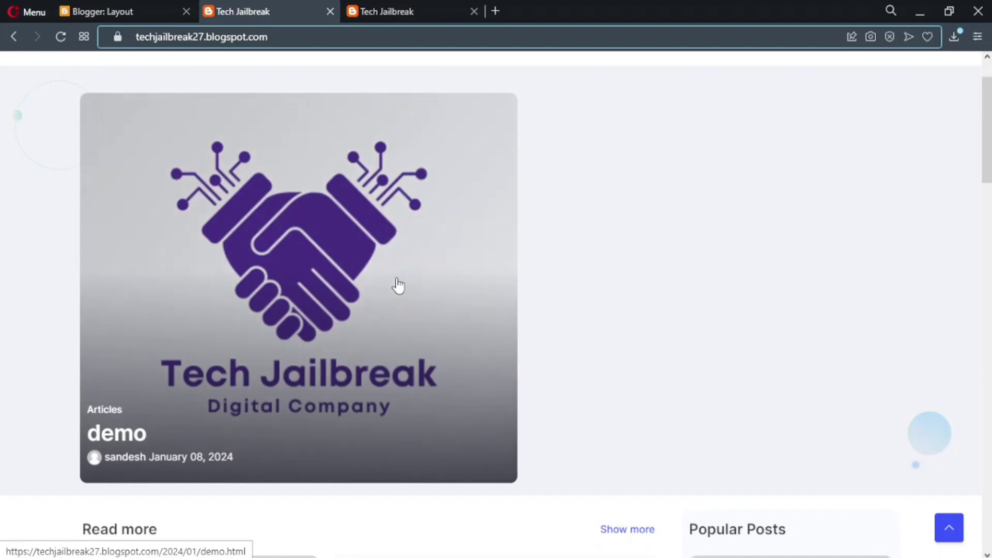
{"action": "left_click", "coordinate": [267, 295]}
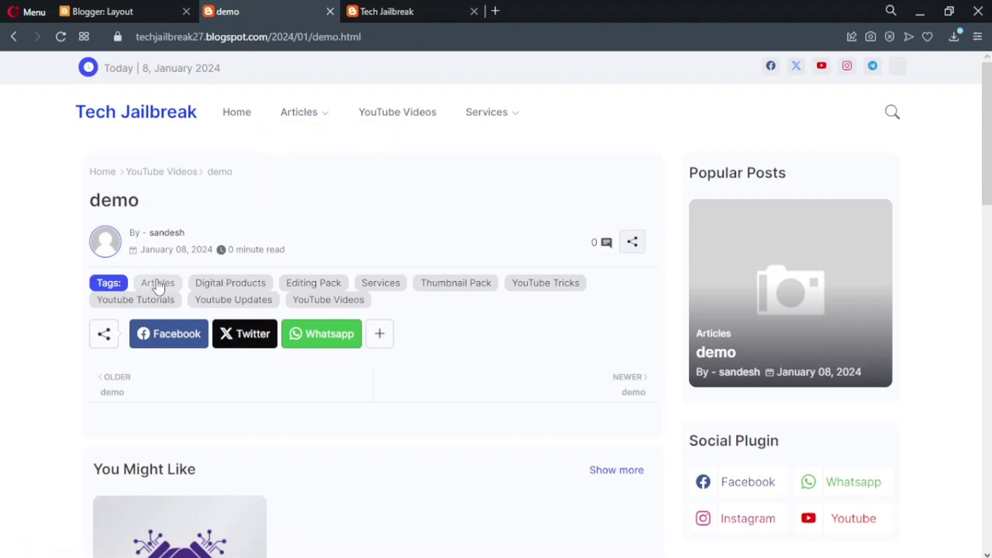
{"action": "left_click", "coordinate": [158, 289]}
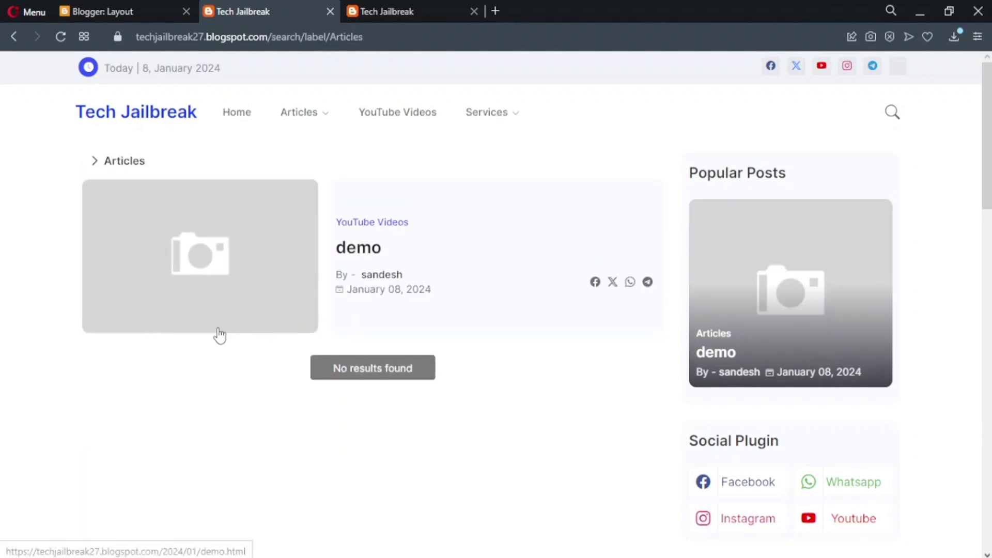
{"action": "left_click", "coordinate": [386, 35]}
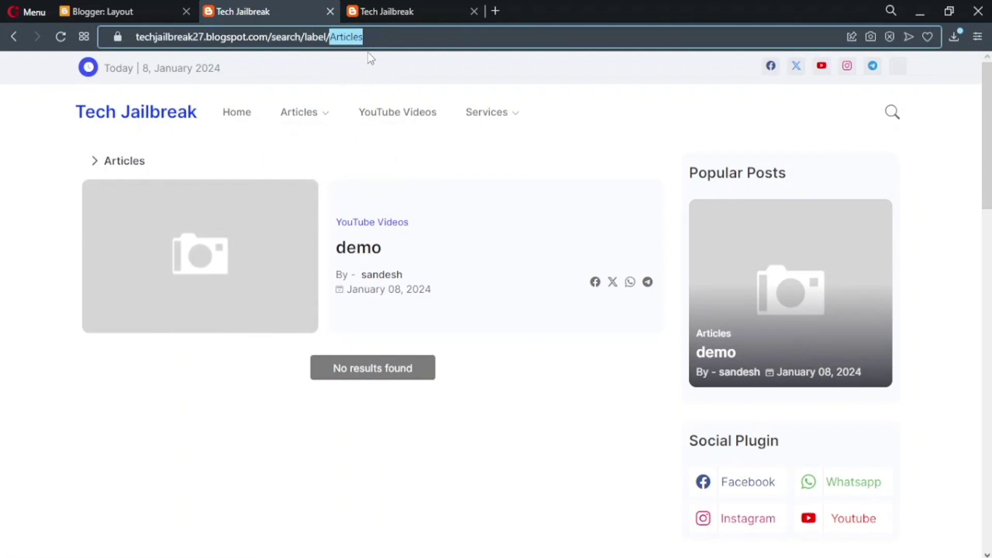
{"action": "left_click", "coordinate": [387, 40]}
{"action": "left_click_drag", "start_coordinate": [367, 36], "coordinate": [153, 40]}
{"action": "right_click", "coordinate": [161, 41]}
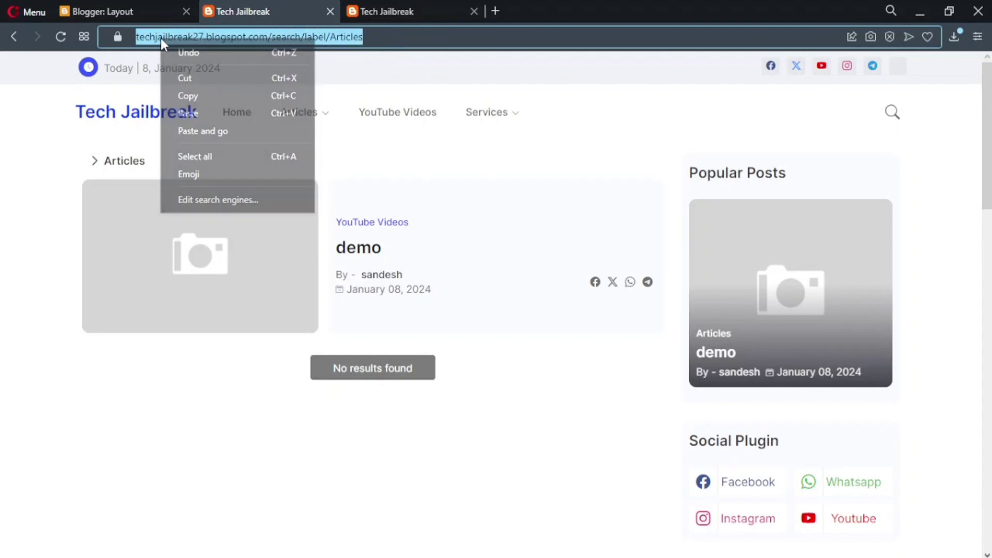
{"action": "left_click", "coordinate": [180, 94]}
{"action": "left_click", "coordinate": [141, 9]}
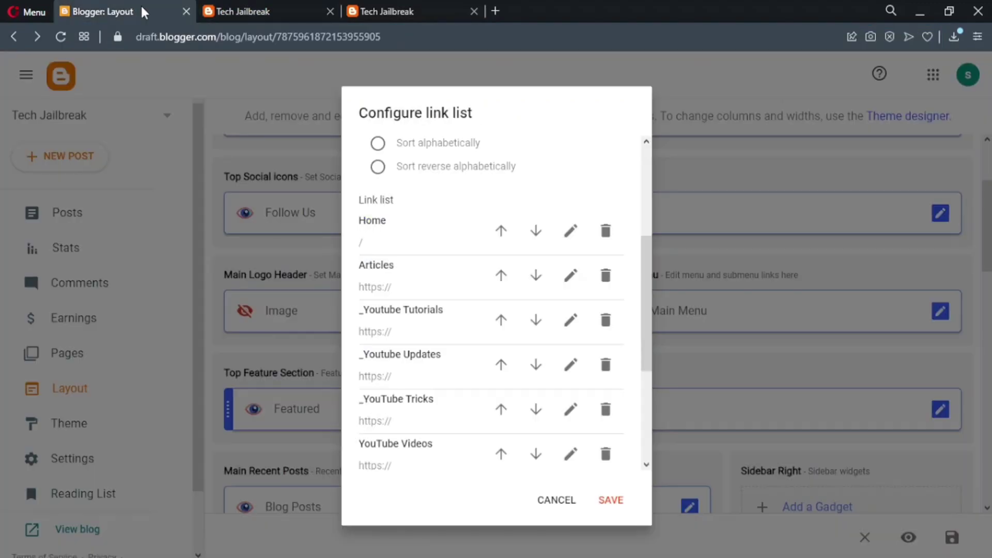
{"action": "left_click", "coordinate": [571, 275]}
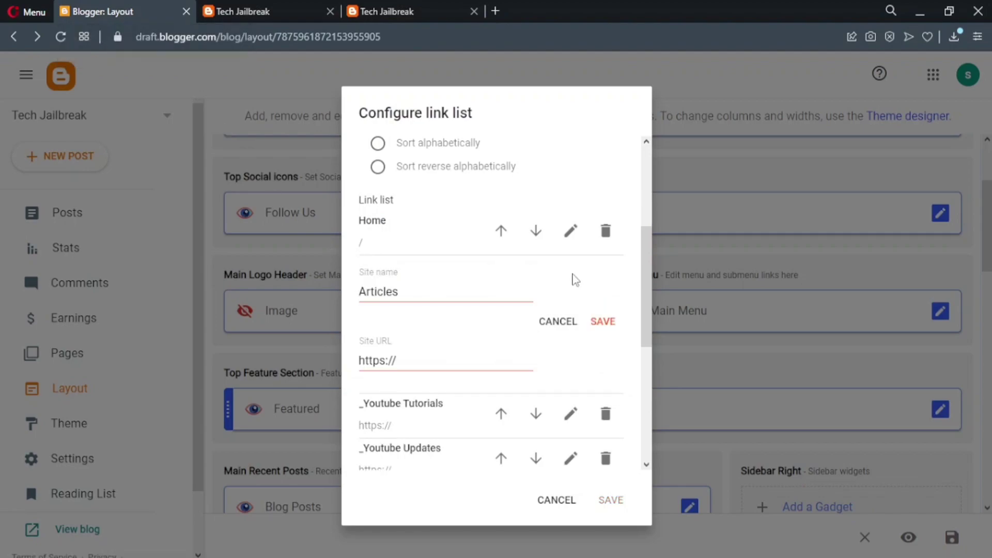
{"action": "scroll", "coordinate": [552, 288], "scroll_direction": "down", "scroll_amount": 1}
{"action": "left_click_drag", "start_coordinate": [396, 287], "coordinate": [370, 290]}
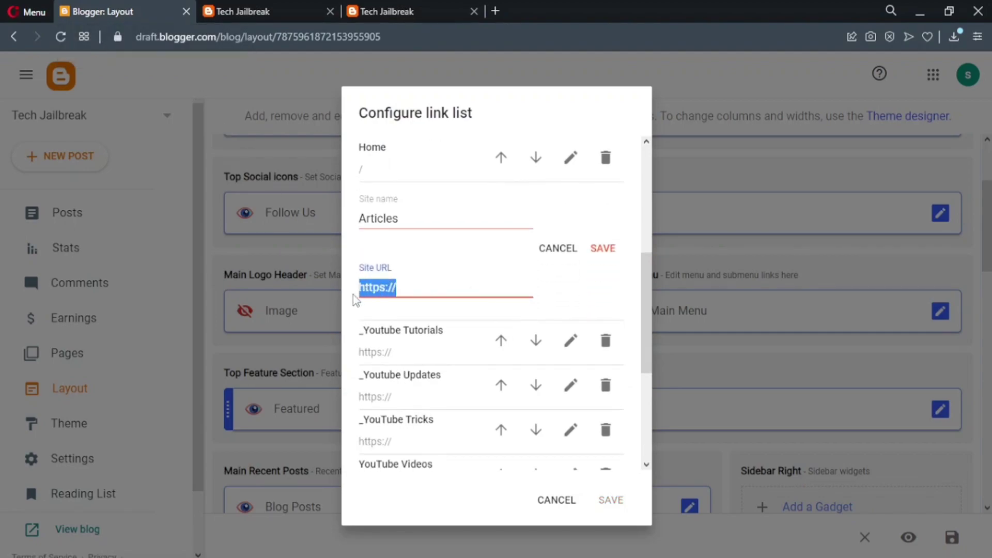
{"action": "key", "text": "BackSpace"}
{"action": "right_click", "coordinate": [377, 292]}
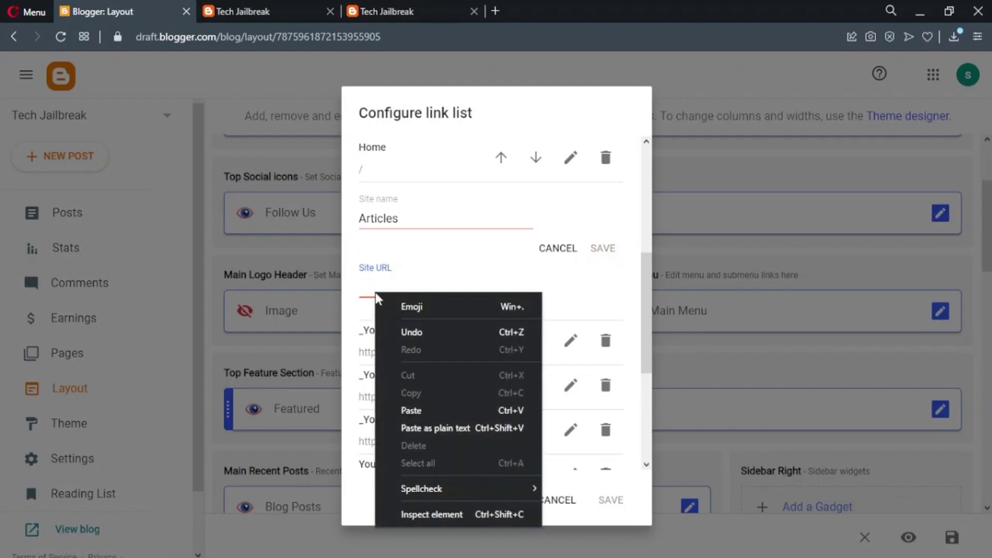
{"action": "left_click", "coordinate": [423, 409]}
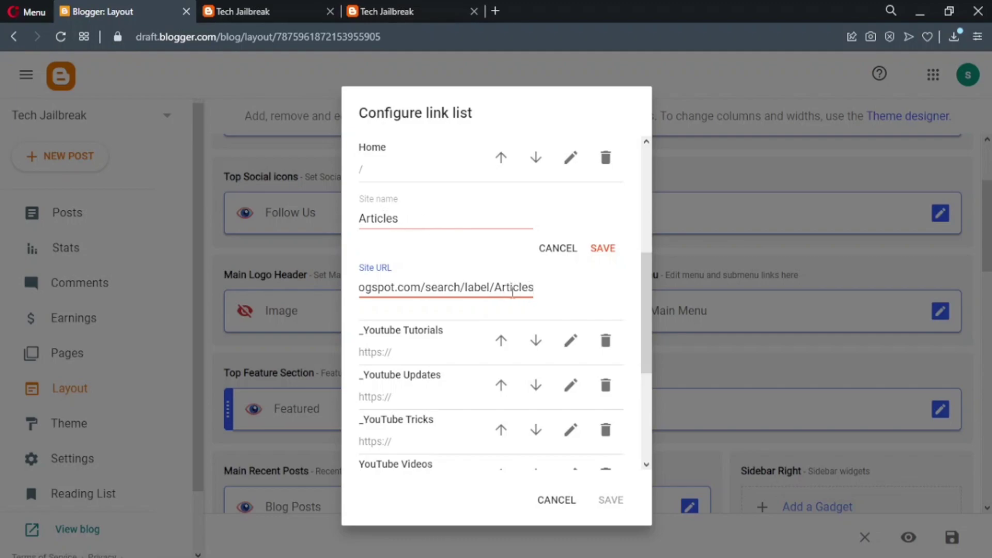
{"action": "left_click", "coordinate": [603, 249]}
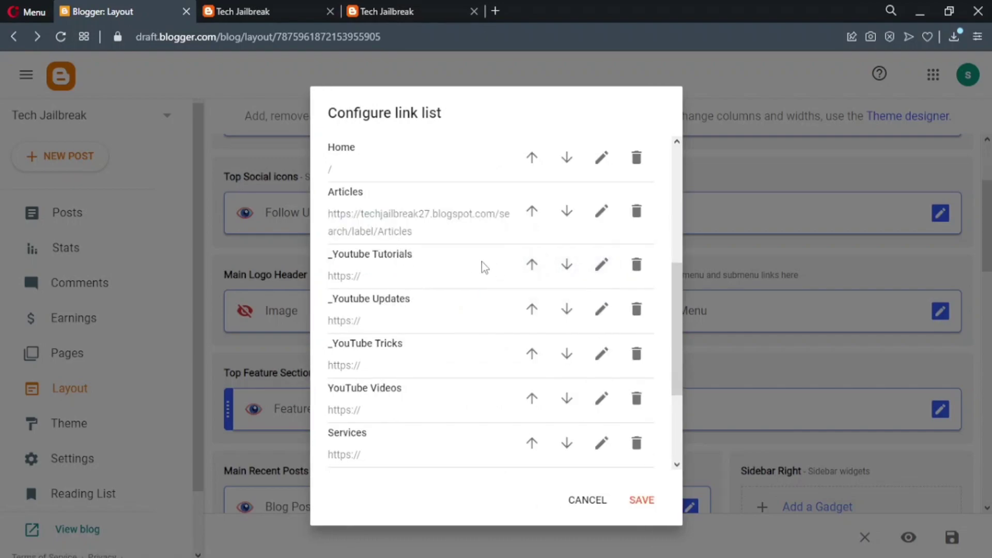
- Return to the demo post, open its Youtube Tutorials label page and copy that page's web address
{"action": "left_click", "coordinate": [278, 6]}
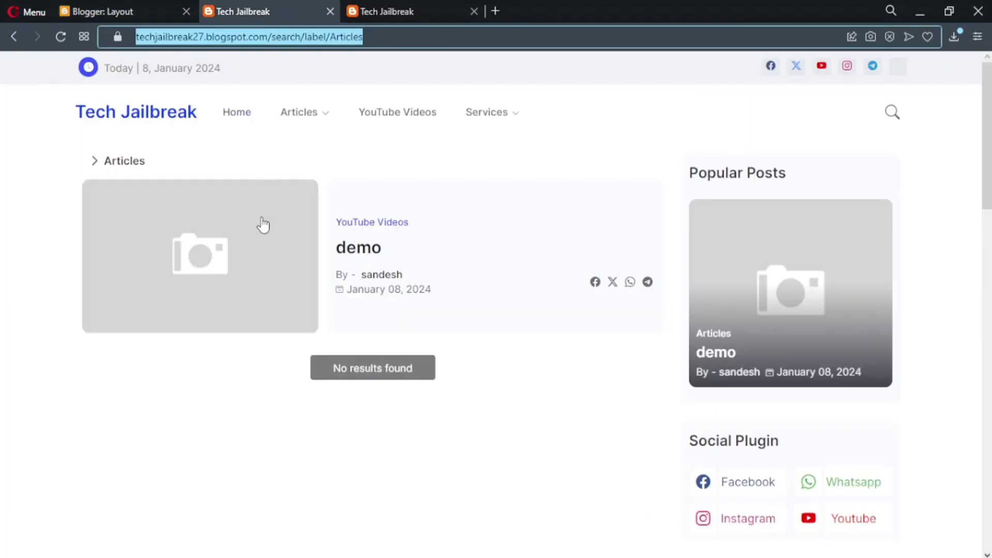
{"action": "left_click", "coordinate": [14, 38]}
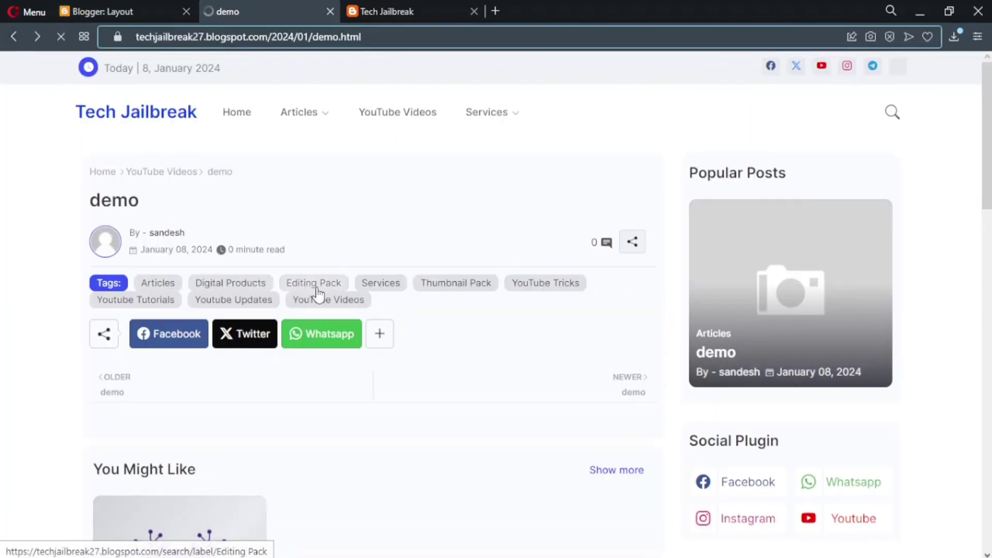
{"action": "left_click", "coordinate": [147, 305]}
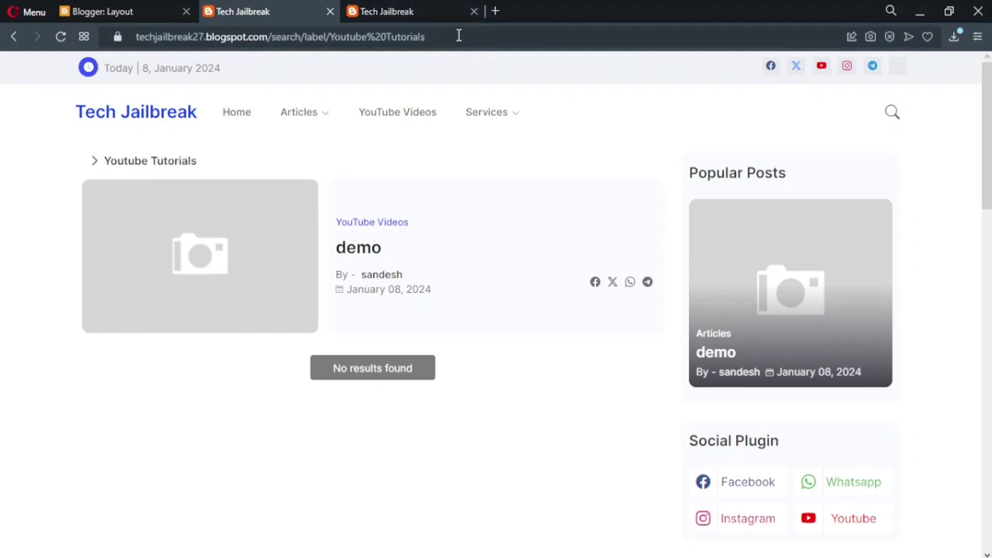
{"action": "left_click_drag", "start_coordinate": [459, 36], "coordinate": [396, 41]}
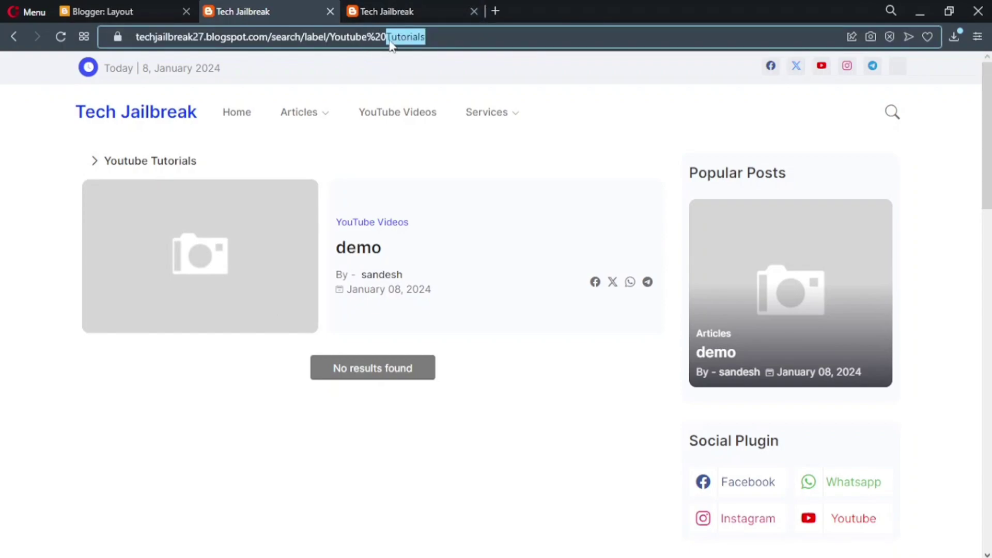
{"action": "left_click_drag", "start_coordinate": [450, 33], "coordinate": [168, 48]}
{"action": "right_click", "coordinate": [189, 41]}
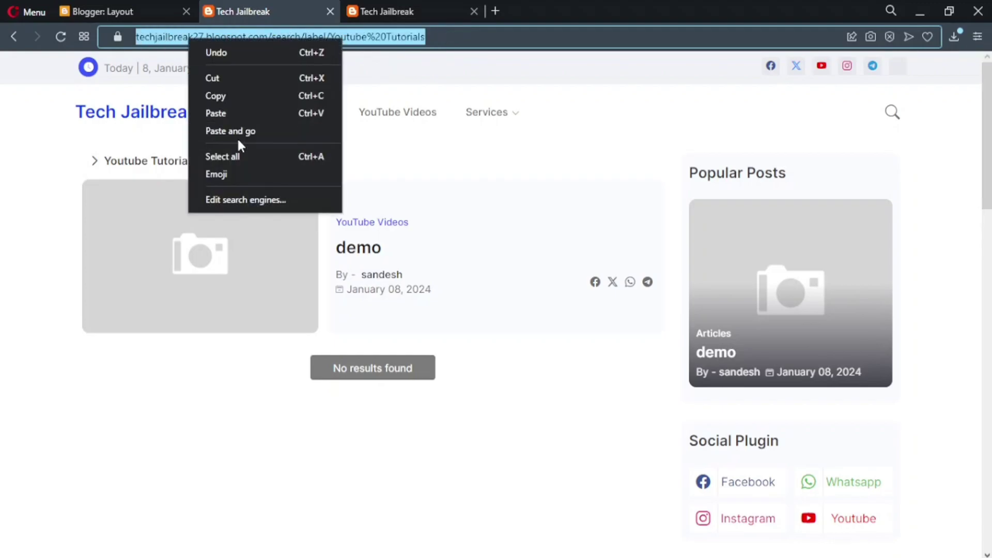
{"action": "left_click", "coordinate": [215, 93]}
{"action": "left_click", "coordinate": [119, 11]}
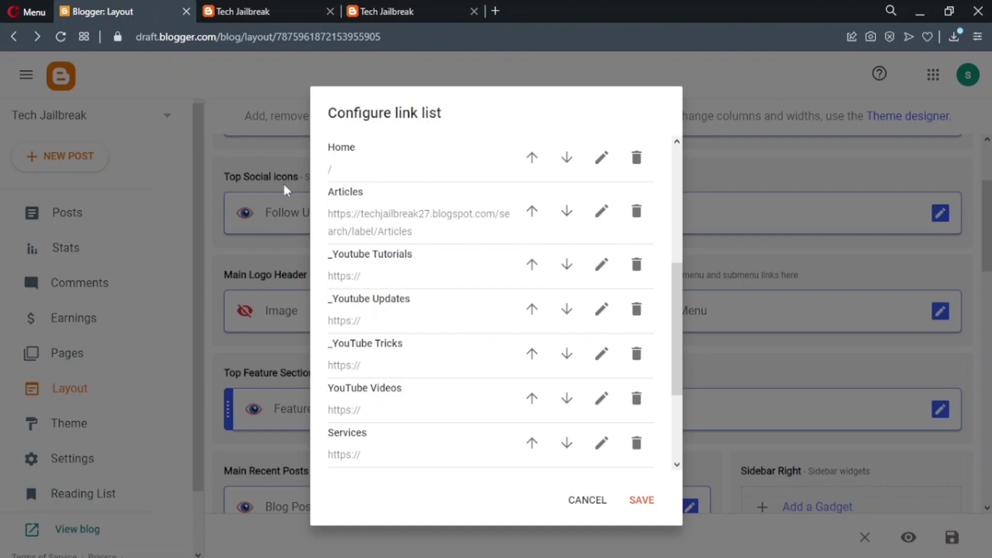
{"action": "left_click", "coordinate": [601, 265]}
{"action": "scroll", "coordinate": [491, 303], "scroll_direction": "down", "scroll_amount": 1}
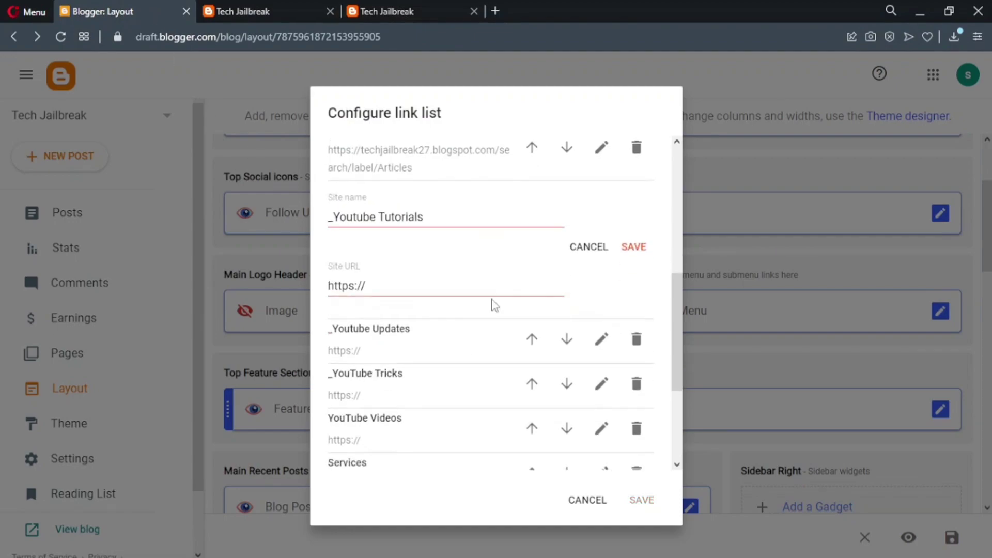
{"action": "left_click_drag", "start_coordinate": [424, 270], "coordinate": [293, 280]}
{"action": "right_click", "coordinate": [353, 262]}
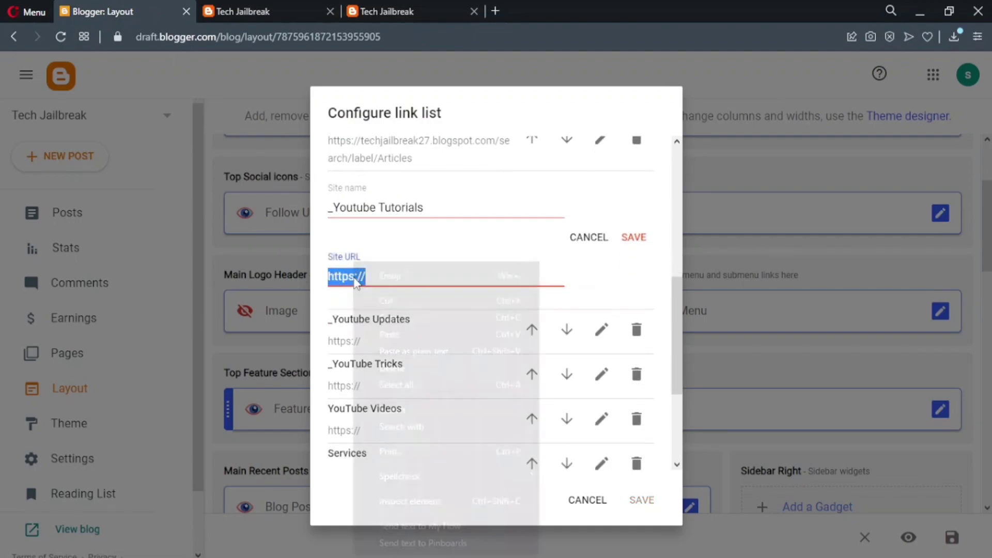
{"action": "left_click", "coordinate": [398, 333]}
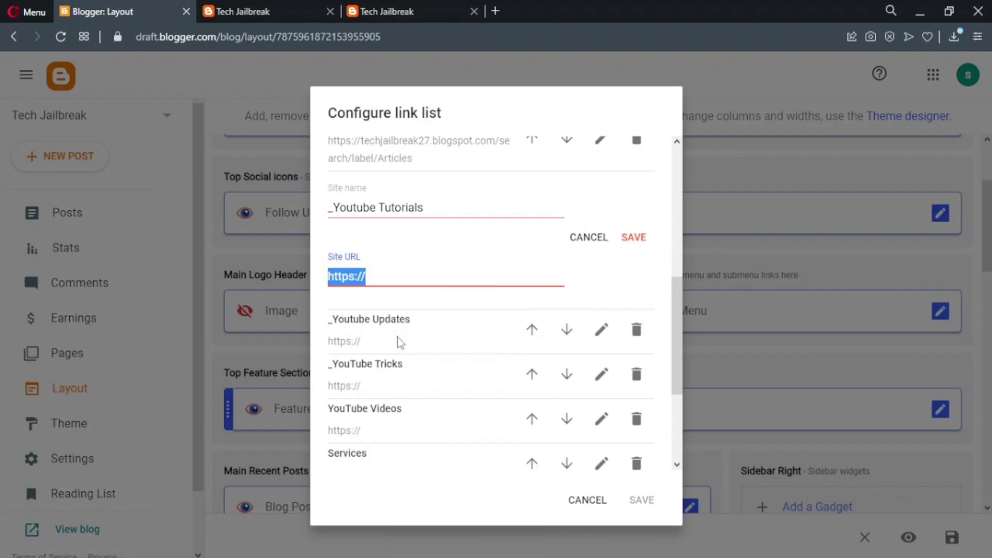
{"action": "left_click_drag", "start_coordinate": [436, 212], "coordinate": [339, 215]}
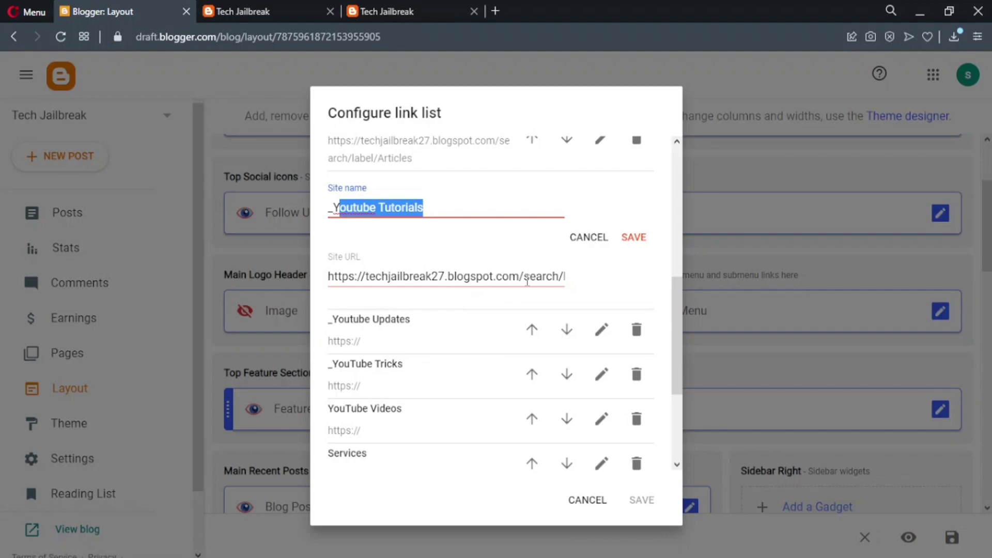
{"action": "left_click_drag", "start_coordinate": [527, 281], "coordinate": [662, 286]}
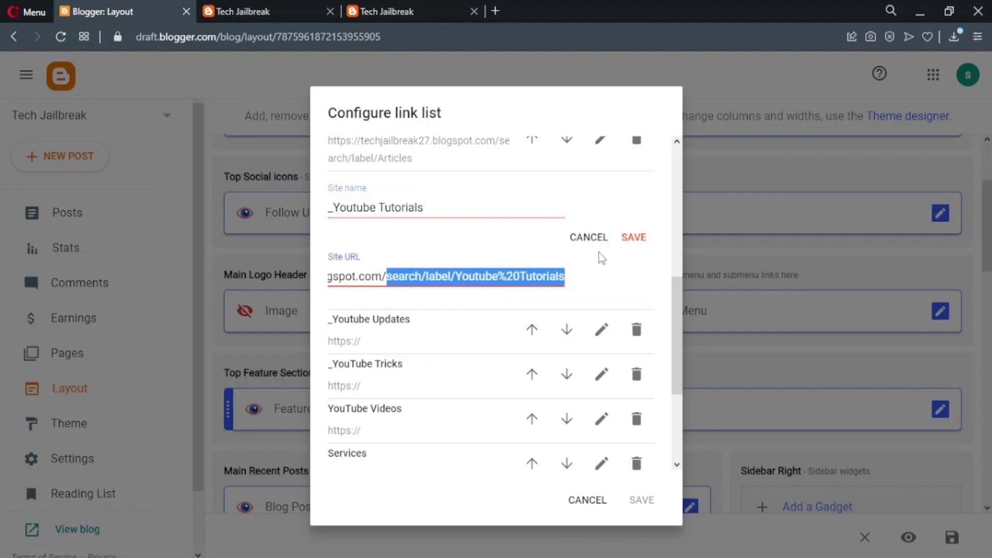
{"action": "left_click", "coordinate": [632, 237]}
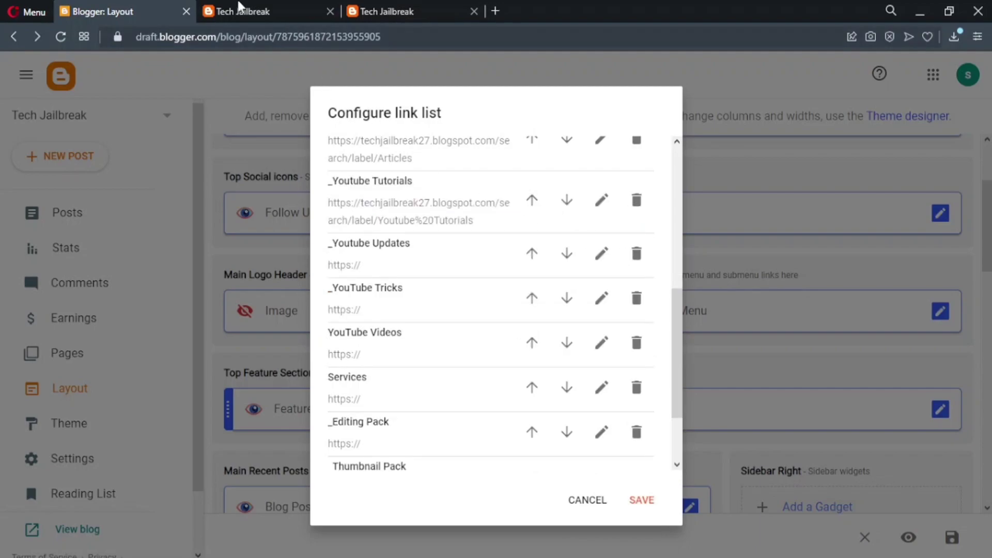
- Review the site URLs of the items throughout the Main Menu link list
{"action": "left_click", "coordinate": [601, 432]}
{"action": "scroll", "coordinate": [398, 258], "scroll_direction": "down", "scroll_amount": 5}
{"action": "scroll", "coordinate": [405, 309], "scroll_direction": "up", "scroll_amount": 10}
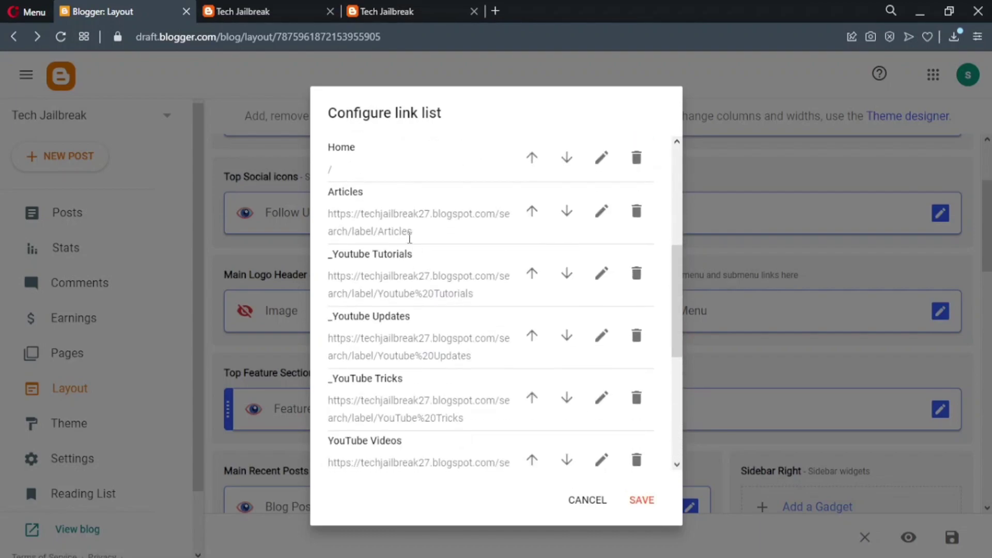
- Compare each Main Menu item with its label URL and save the link list
{"action": "left_click_drag", "start_coordinate": [375, 196], "coordinate": [328, 191]}
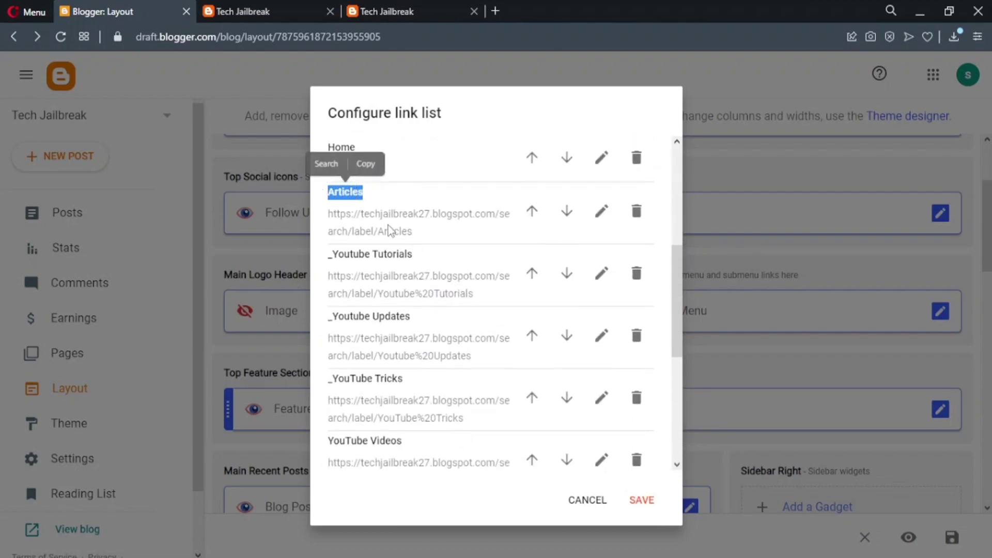
{"action": "left_click_drag", "start_coordinate": [412, 231], "coordinate": [332, 257]}
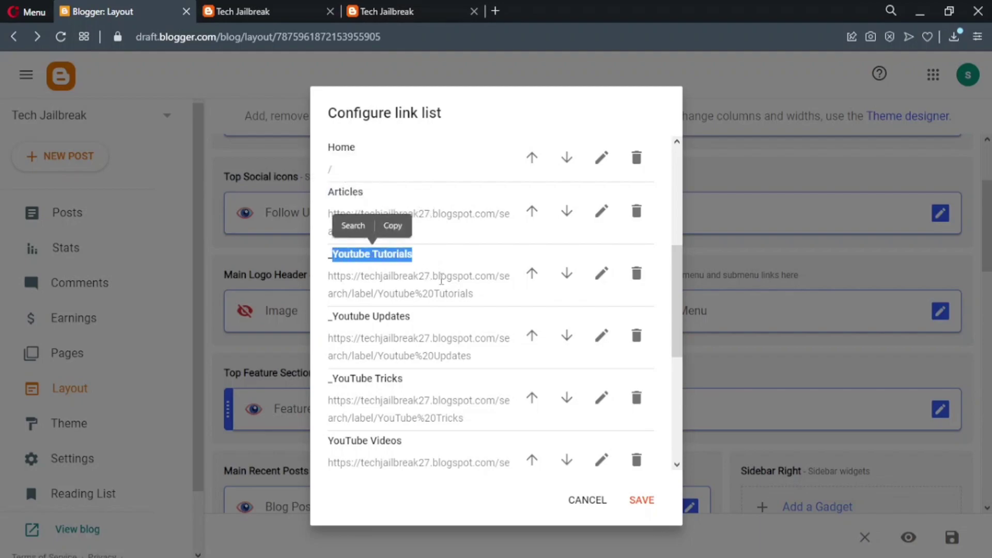
{"action": "left_click_drag", "start_coordinate": [490, 303], "coordinate": [324, 322]}
{"action": "left_click_drag", "start_coordinate": [484, 362], "coordinate": [383, 370]}
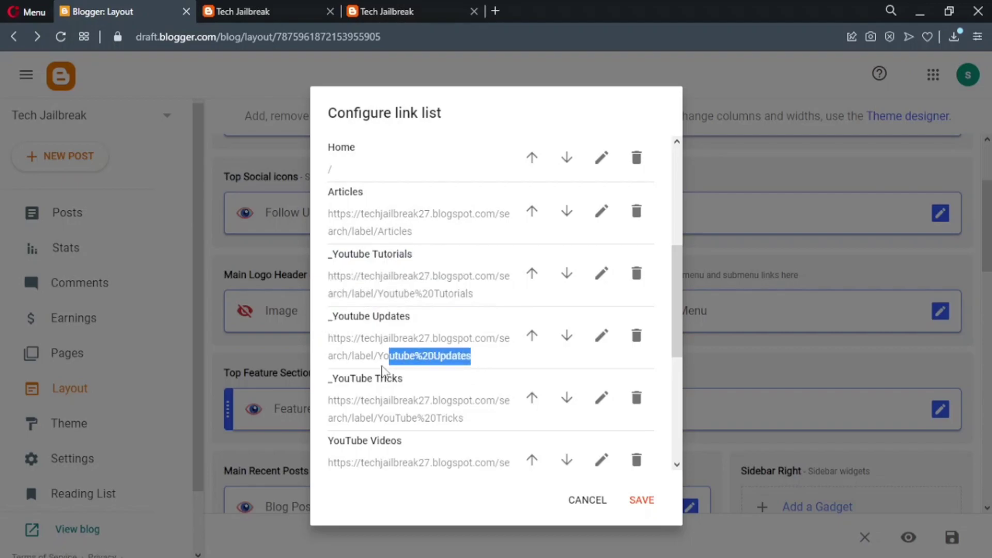
{"action": "scroll", "coordinate": [381, 370], "scroll_direction": "down", "scroll_amount": 5}
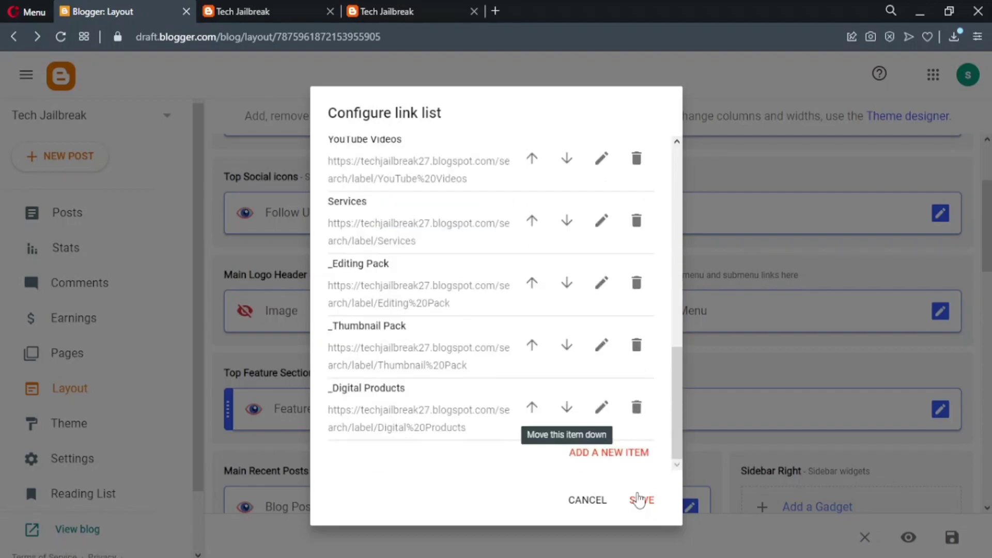
{"action": "left_click", "coordinate": [642, 500]}
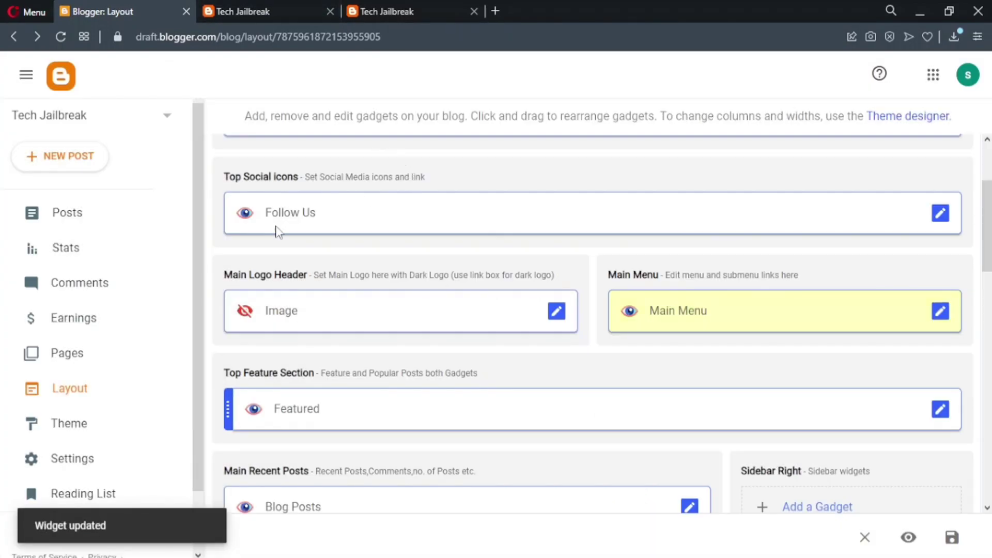
- Reopen the demo post to inspect its label list, and leave the editor discarding the unsaved changes
{"action": "scroll", "coordinate": [364, 275], "scroll_direction": "up", "scroll_amount": 3}
{"action": "left_click", "coordinate": [105, 210]}
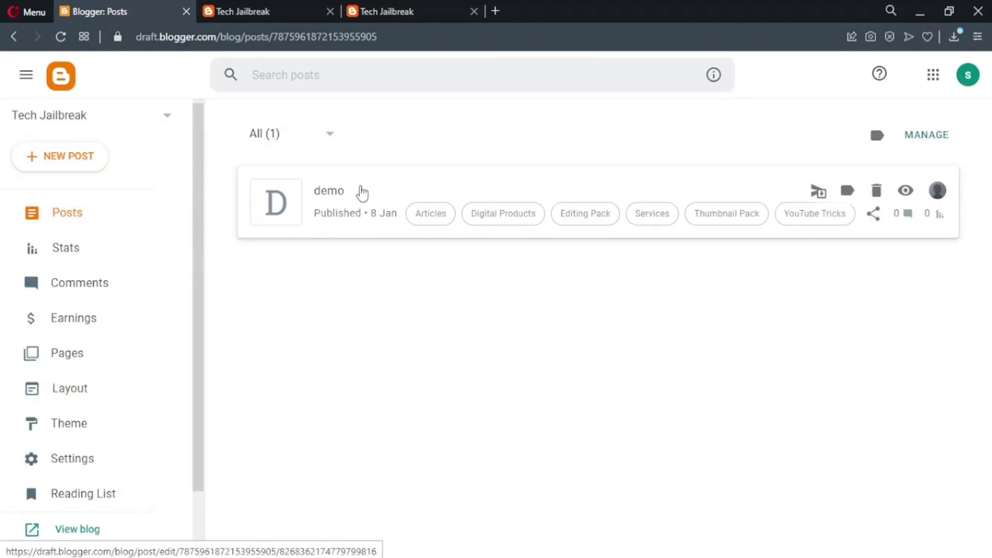
{"action": "left_click", "coordinate": [361, 192]}
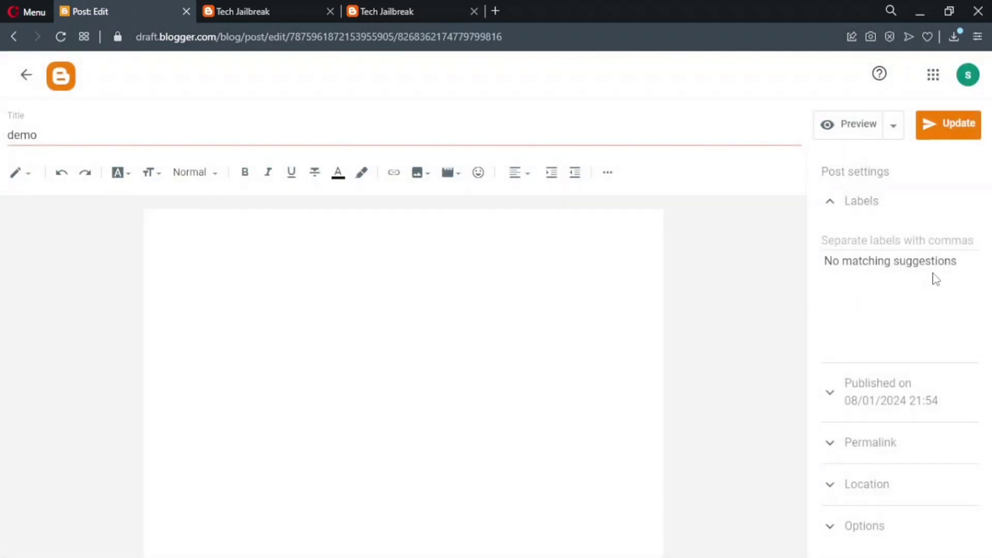
{"action": "key", "text": "ctrl+v"}
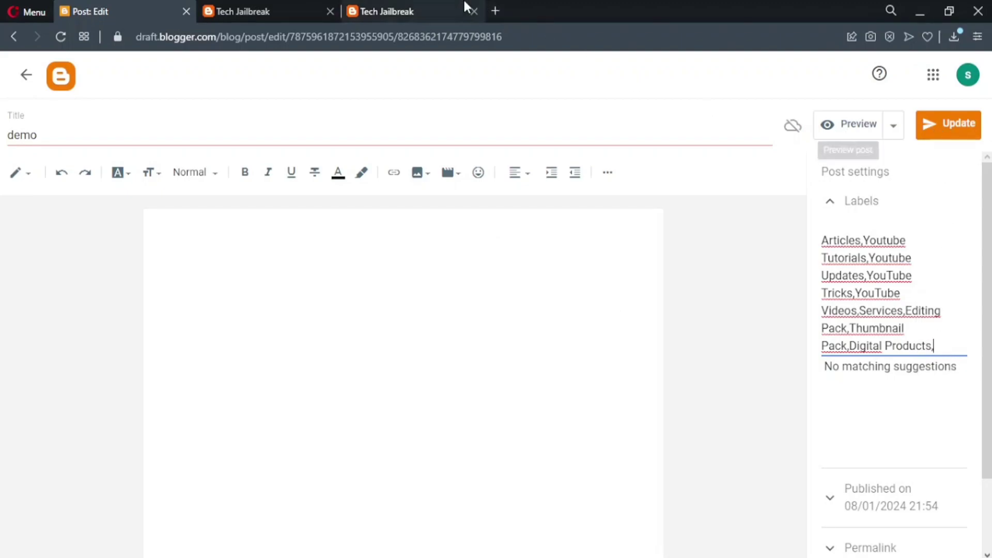
{"action": "left_click", "coordinate": [424, 2]}
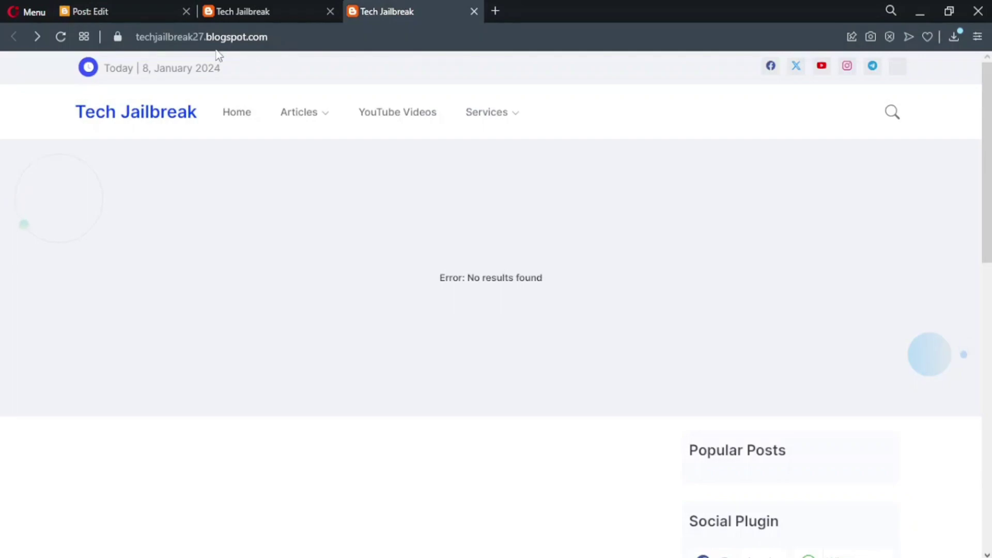
{"action": "left_click", "coordinate": [261, 7]}
{"action": "left_click", "coordinate": [416, 6]}
{"action": "left_click", "coordinate": [129, 7]}
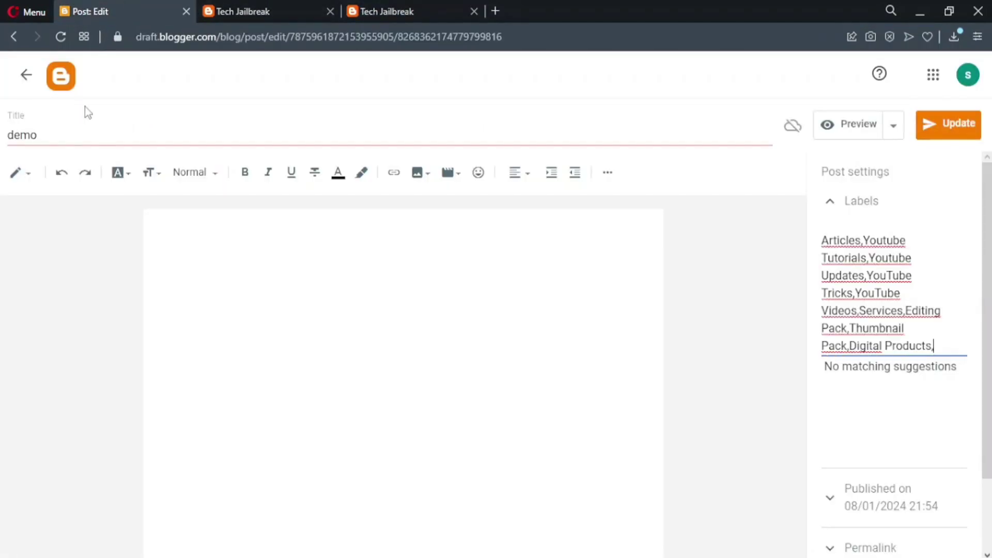
{"action": "left_click", "coordinate": [26, 75]}
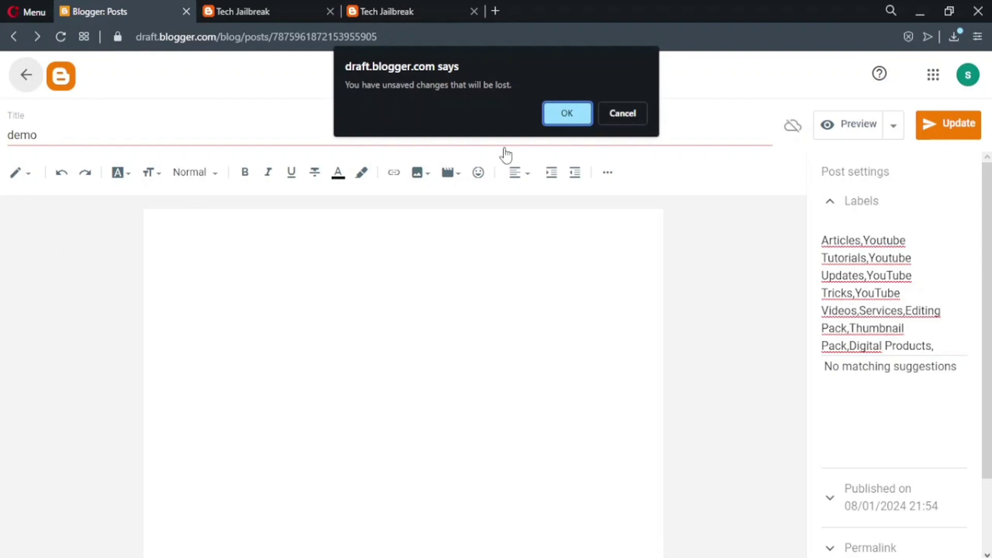
{"action": "left_click", "coordinate": [547, 118]}
- View the live blog in a fresh tab, close the two older blog tabs and open the demo post's page
{"action": "scroll", "coordinate": [41, 346], "scroll_direction": "down", "scroll_amount": 2}
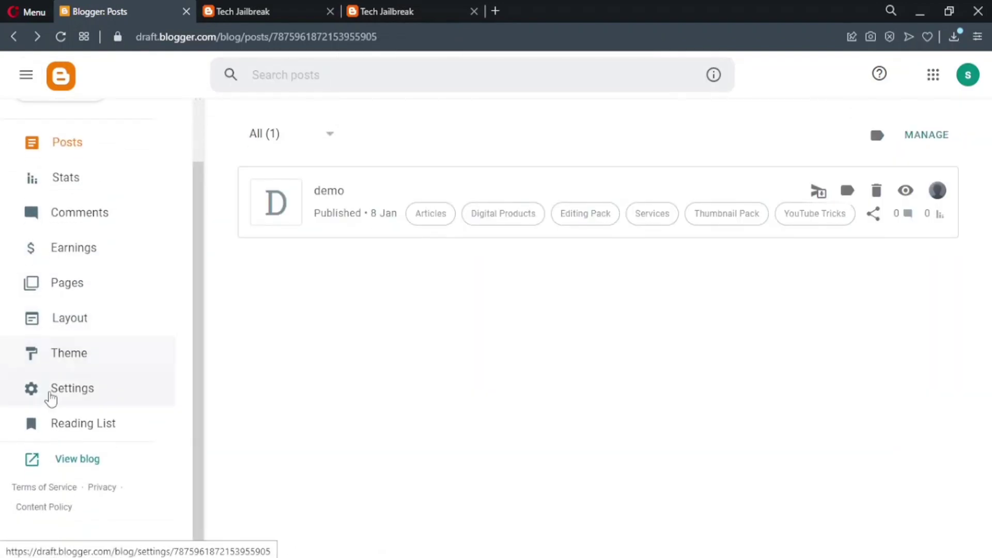
{"action": "left_click", "coordinate": [74, 465]}
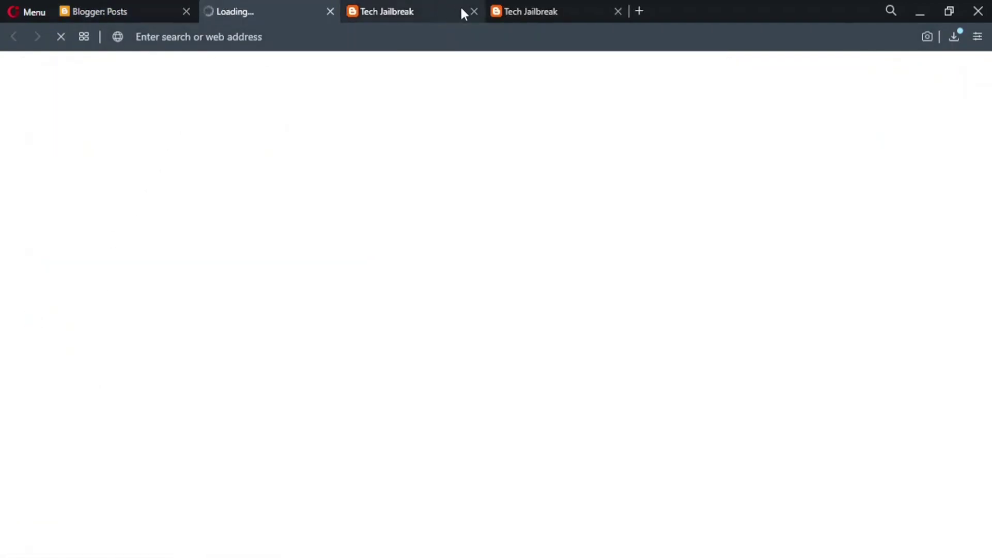
{"action": "left_click", "coordinate": [471, 13]}
{"action": "left_click", "coordinate": [471, 13]}
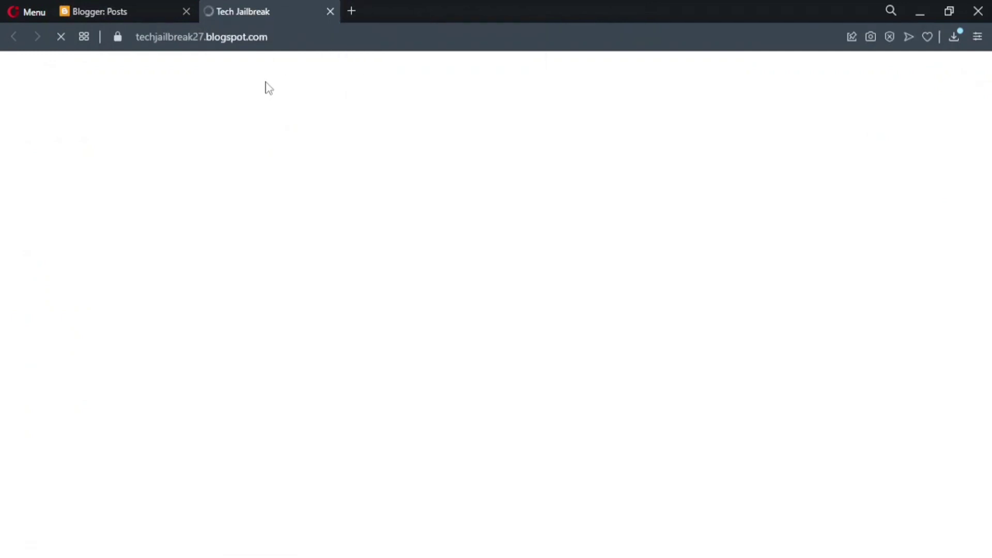
{"action": "scroll", "coordinate": [227, 392], "scroll_direction": "down", "scroll_amount": 5}
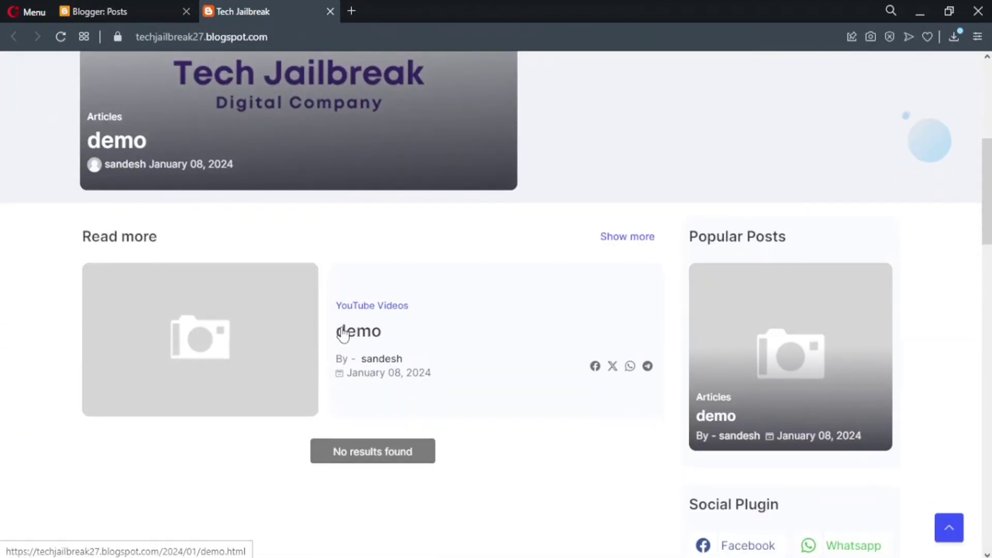
{"action": "left_click", "coordinate": [343, 334]}
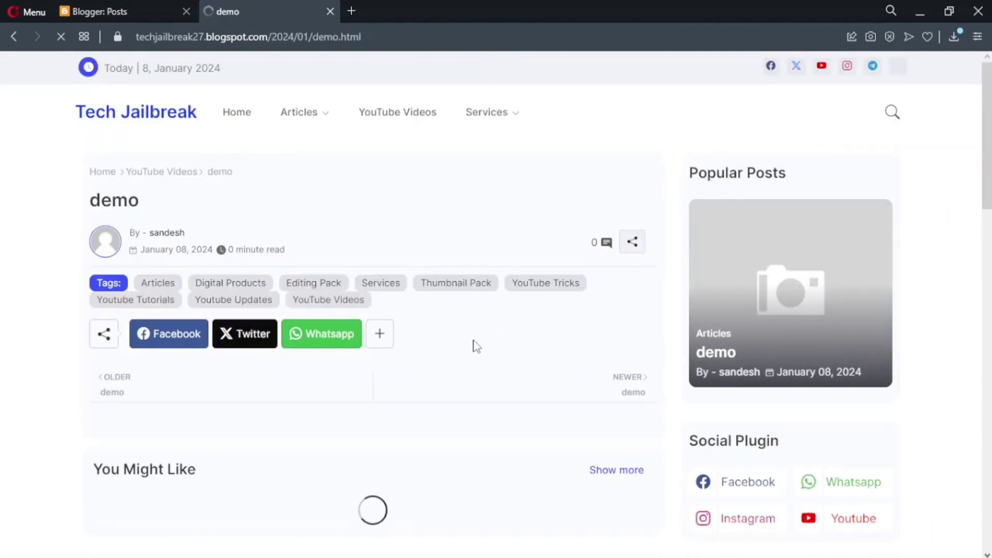
{"action": "scroll", "coordinate": [447, 335], "scroll_direction": "down", "scroll_amount": 1}
{"action": "scroll", "coordinate": [392, 307], "scroll_direction": "up", "scroll_amount": 2}
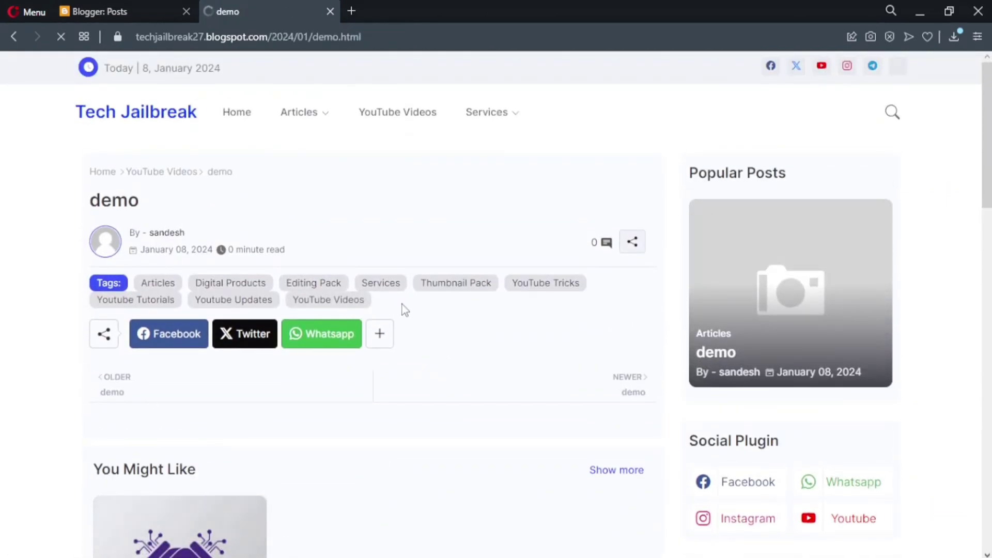
{"action": "left_click", "coordinate": [420, 33]}
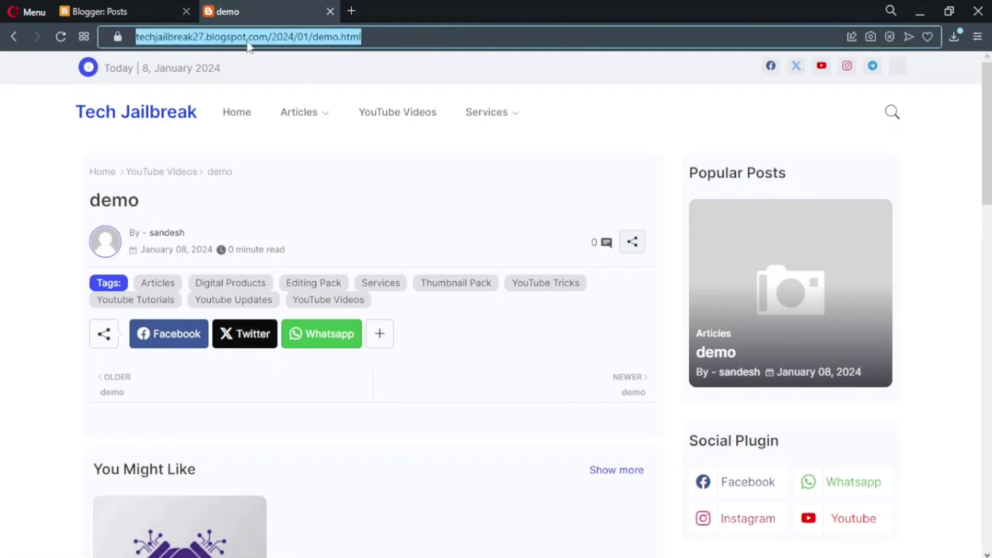
{"action": "left_click", "coordinate": [144, 11]}
{"action": "left_click", "coordinate": [76, 325]}
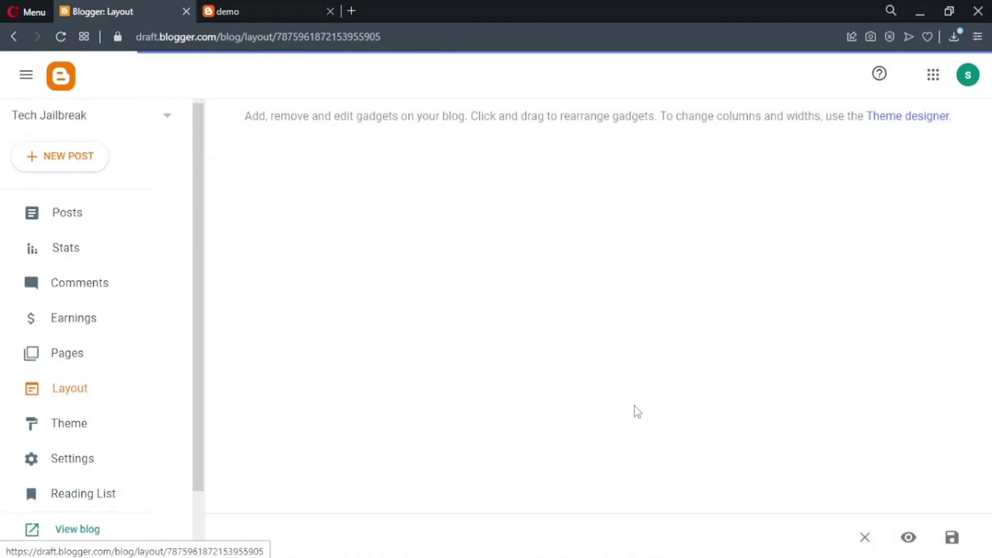
{"action": "scroll", "coordinate": [865, 388], "scroll_direction": "down", "scroll_amount": 1}
{"action": "left_click", "coordinate": [939, 311]}
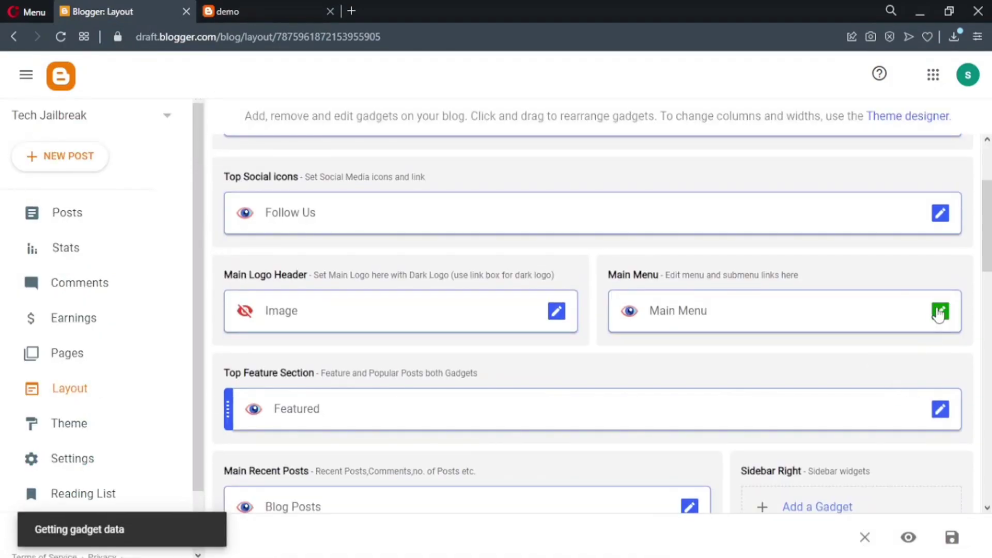
{"action": "scroll", "coordinate": [577, 389], "scroll_direction": "down", "scroll_amount": 10}
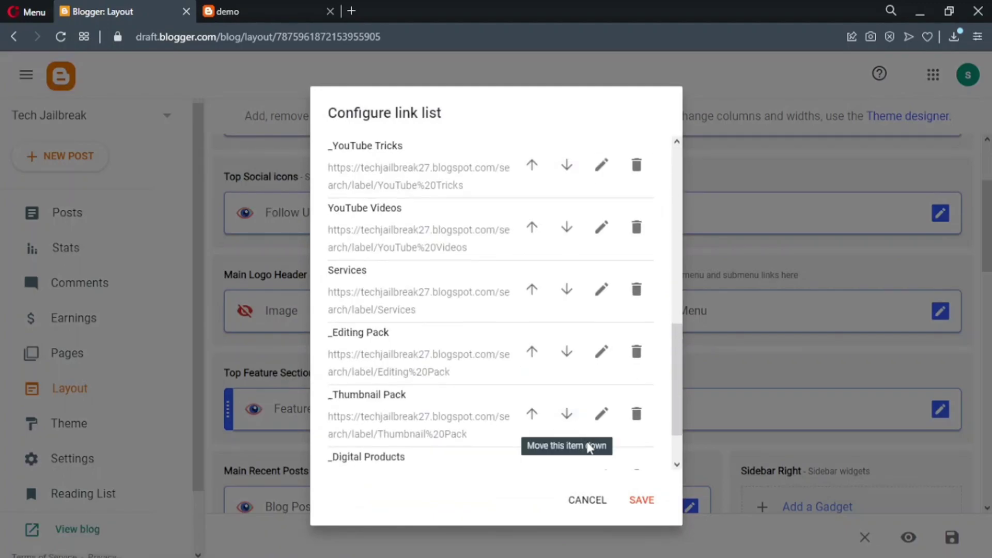
{"action": "left_click", "coordinate": [613, 453]}
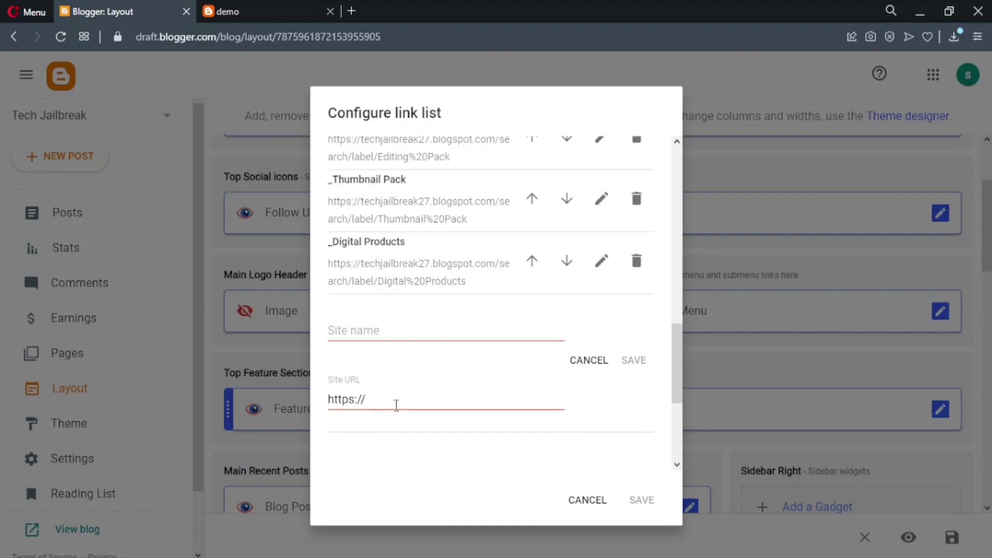
{"action": "left_click_drag", "start_coordinate": [397, 404], "coordinate": [298, 411]}
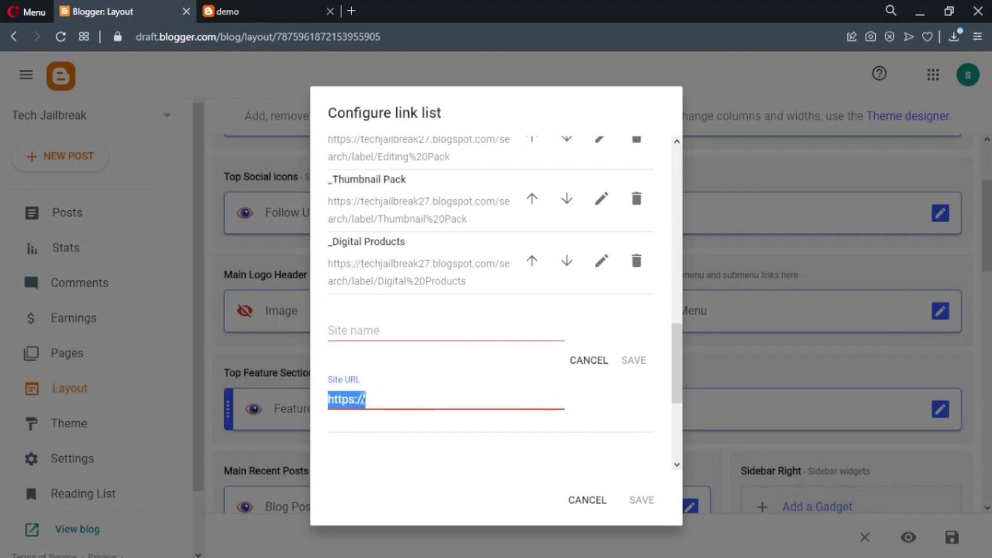
{"action": "left_click", "coordinate": [582, 362]}
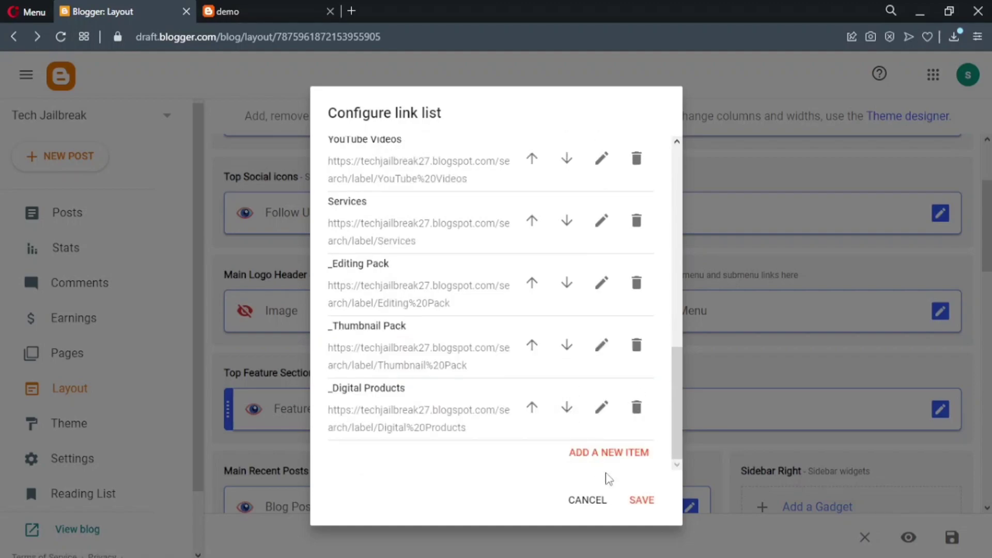
{"action": "left_click", "coordinate": [644, 501]}
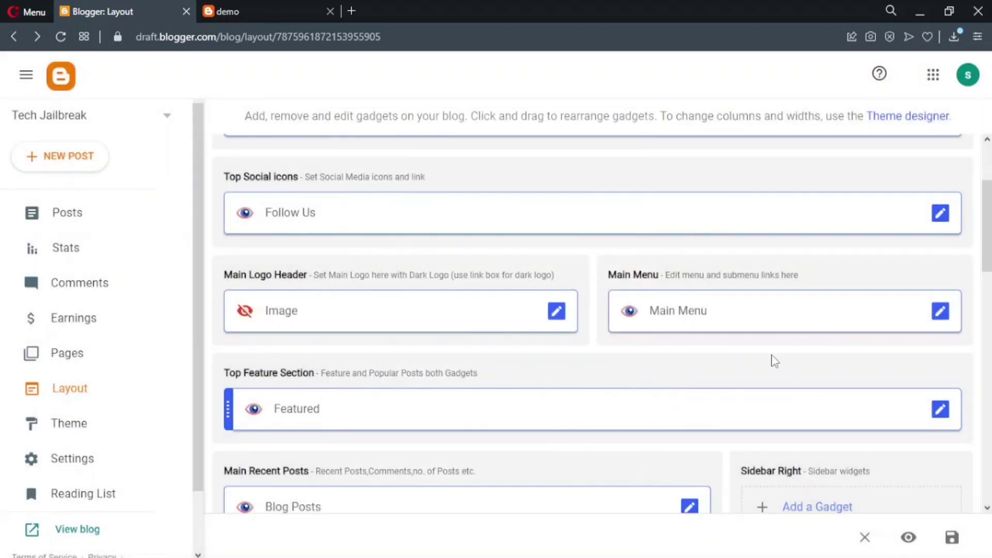
- Reload the demo post's page, open YouTube Videos from the blog's main menu and check the page's label heading and address
{"action": "scroll", "coordinate": [785, 357], "scroll_direction": "down", "scroll_amount": 2}
{"action": "left_click", "coordinate": [227, 11]}
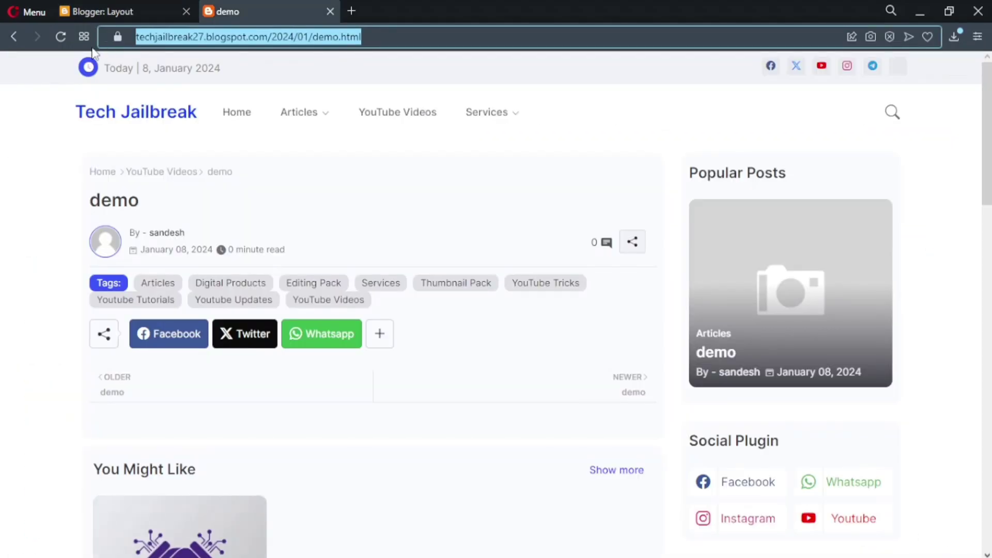
{"action": "left_click", "coordinate": [57, 33]}
{"action": "mouse_move", "coordinate": [395, 123]}
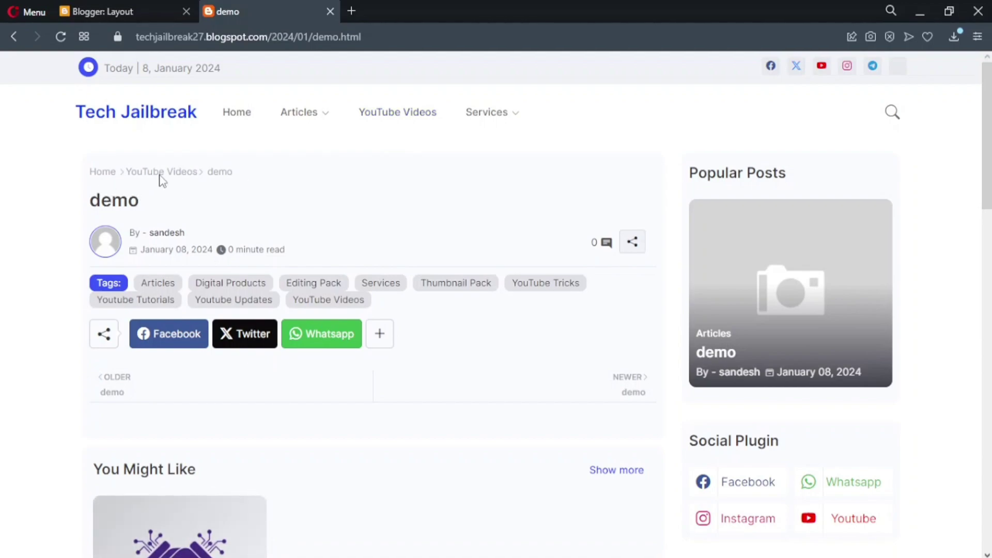
{"action": "left_click_drag", "start_coordinate": [361, 37], "coordinate": [340, 45]}
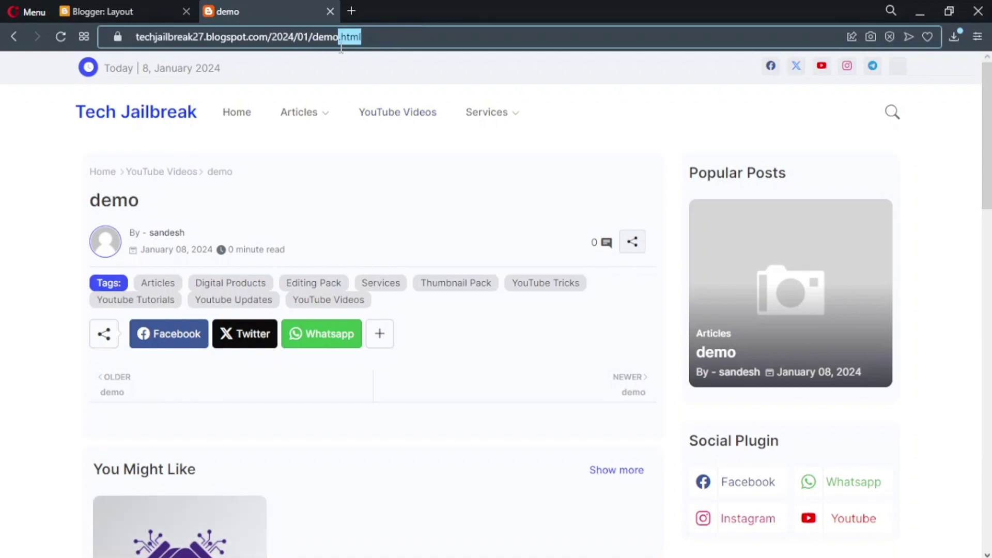
{"action": "left_click", "coordinate": [394, 124]}
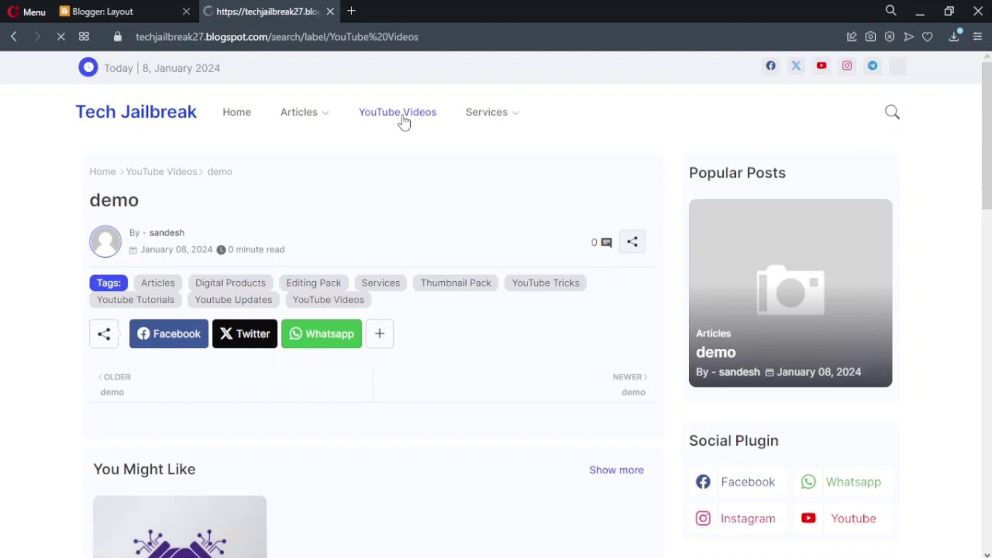
{"action": "left_click_drag", "start_coordinate": [190, 160], "coordinate": [109, 158]}
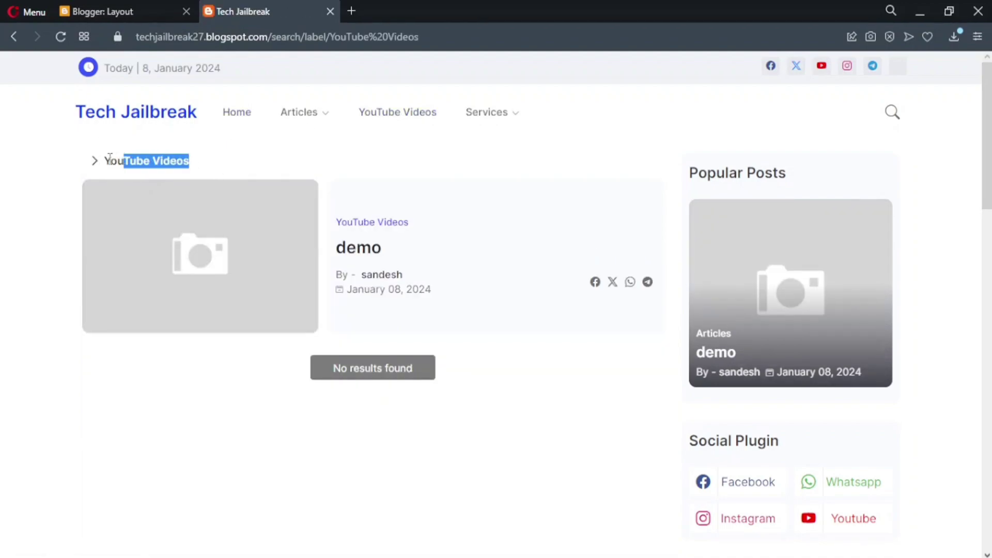
{"action": "left_click_drag", "start_coordinate": [436, 37], "coordinate": [344, 51]}
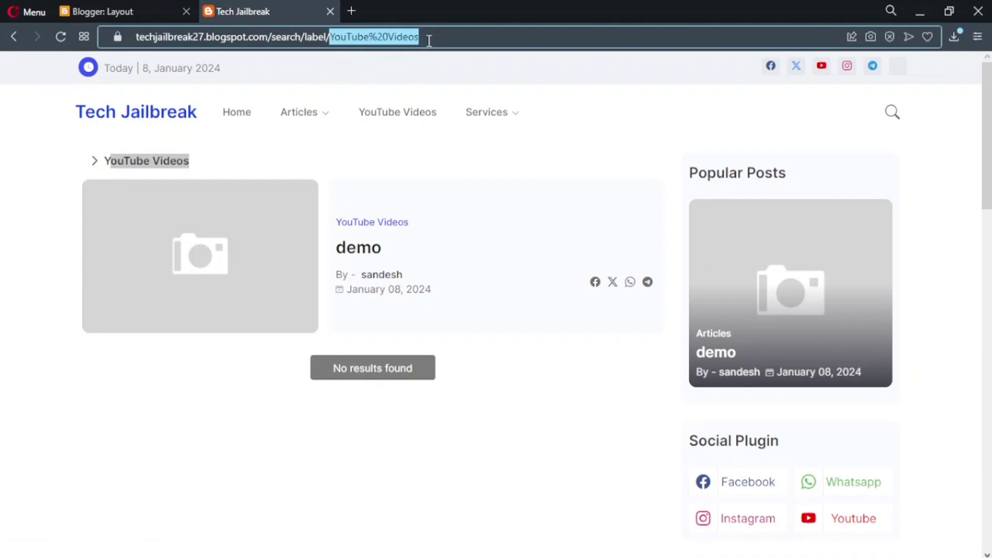
- Open Youtube Updates from the blog's Articles dropdown and check the page's label heading and address
{"action": "left_click", "coordinate": [349, 162]}
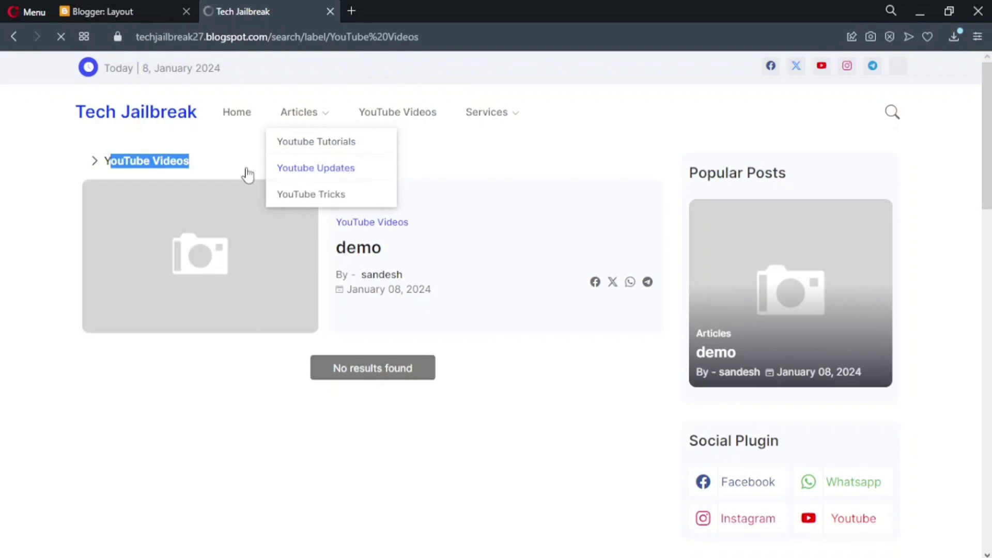
{"action": "left_click_drag", "start_coordinate": [196, 164], "coordinate": [102, 164]}
{"action": "left_click_drag", "start_coordinate": [440, 37], "coordinate": [334, 62]}
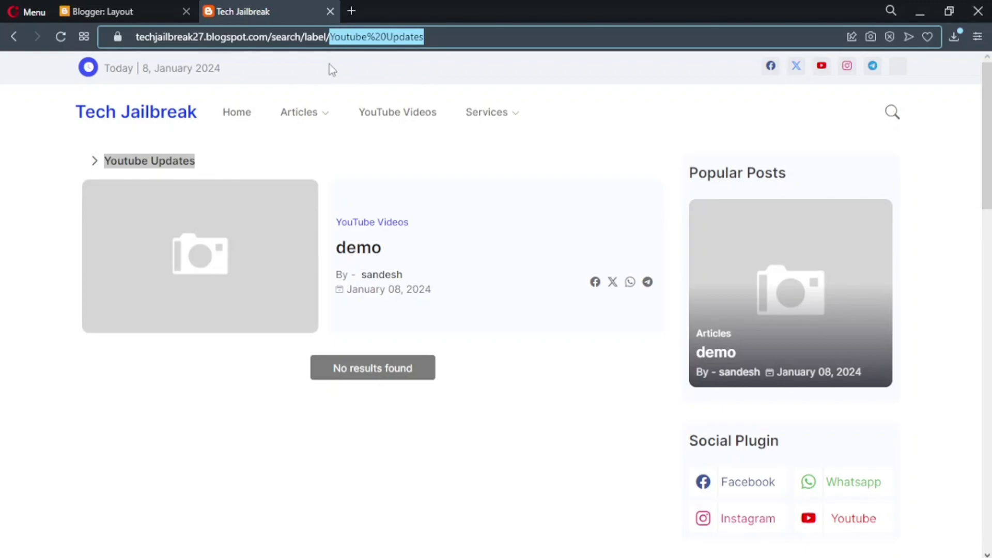
{"action": "left_click", "coordinate": [118, 6]}
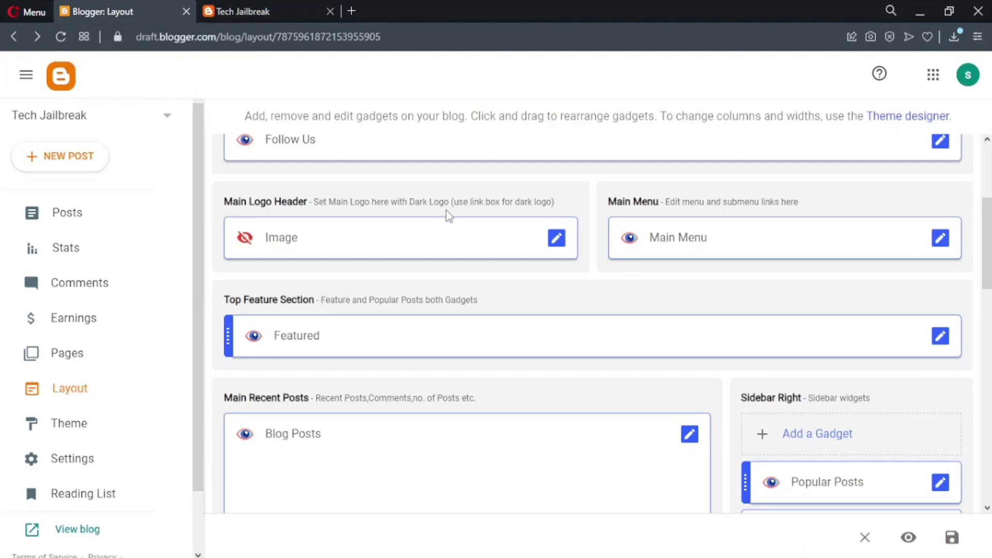
{"action": "left_click", "coordinate": [266, 9]}
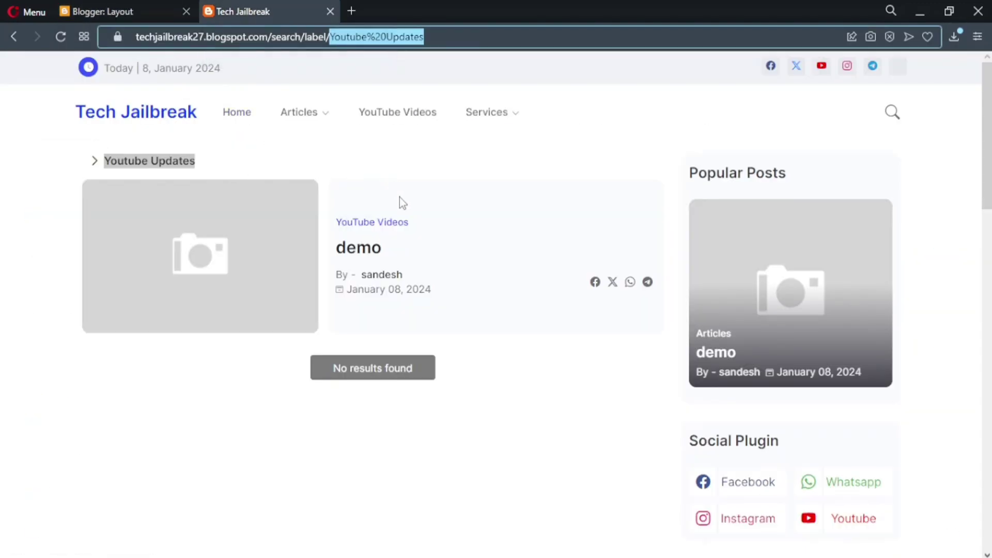
{"action": "left_click", "coordinate": [120, 9]}
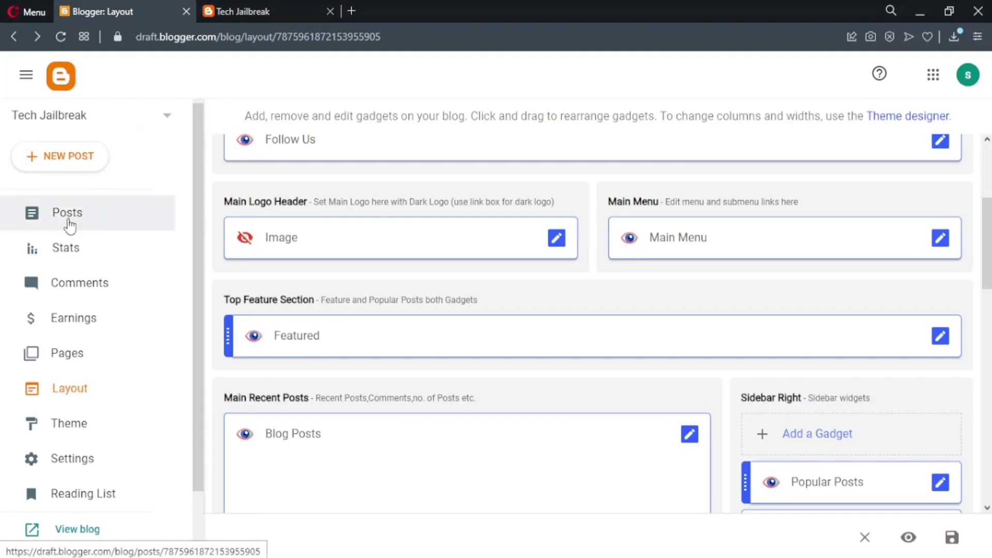
{"action": "left_click", "coordinate": [242, 10]}
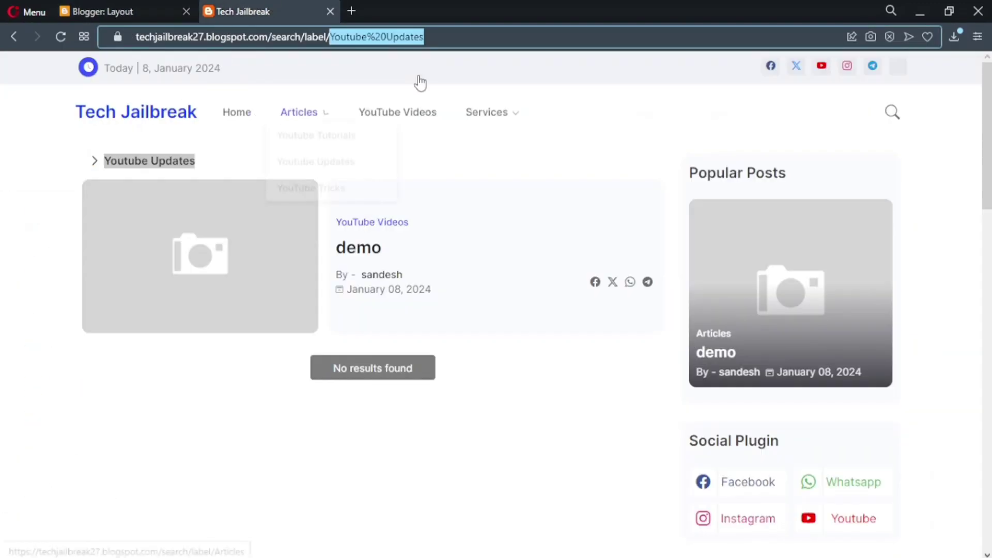
- Return to the blog's post list and revert the published demo post to draft
{"action": "left_click", "coordinate": [118, 6]}
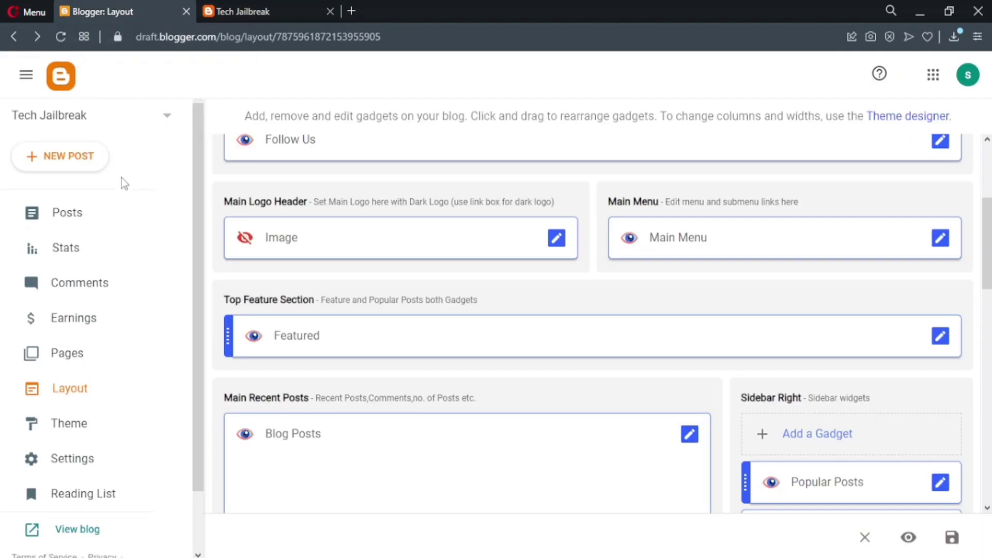
{"action": "left_click", "coordinate": [86, 214]}
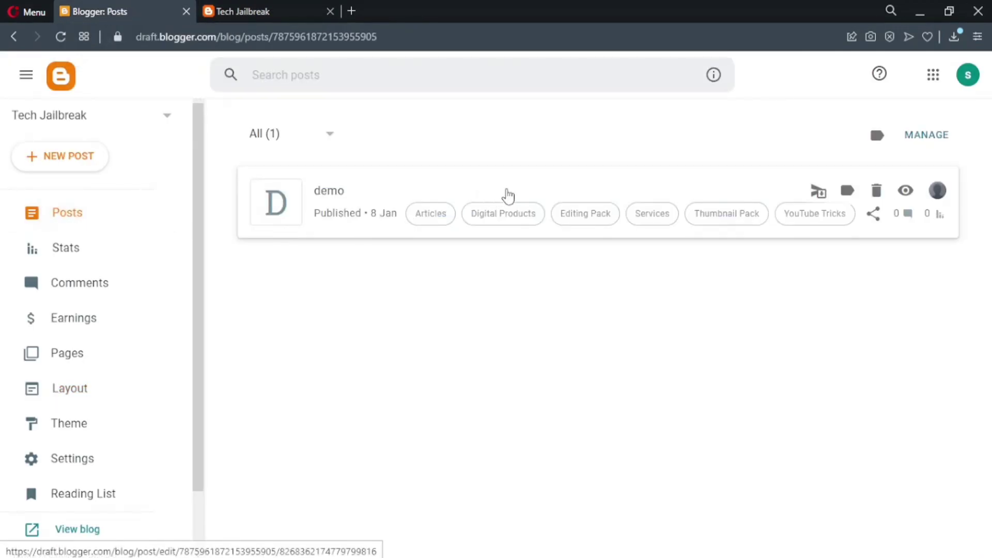
{"action": "left_click", "coordinate": [820, 195]}
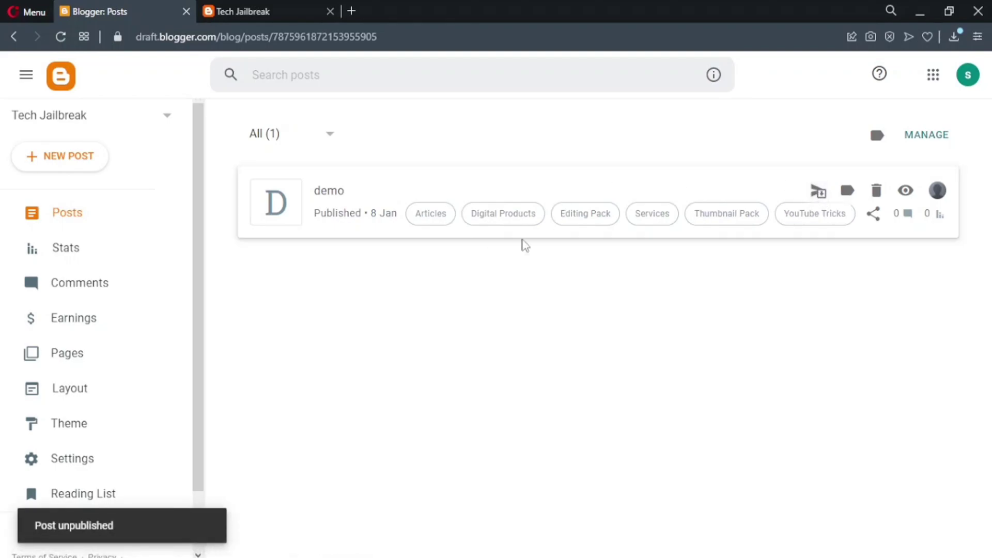